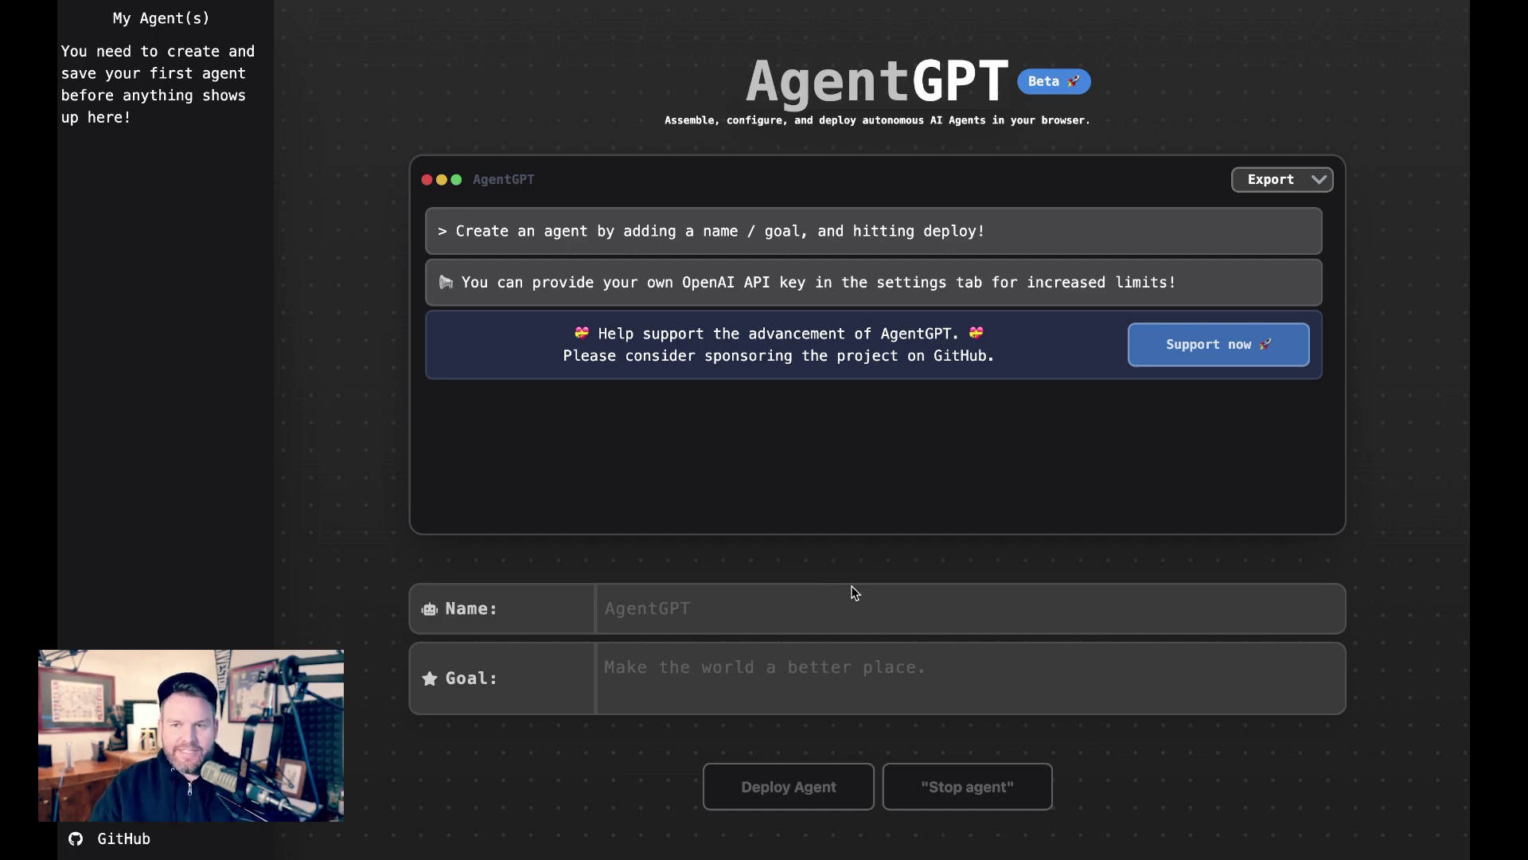
Step: Name the agent 'ECommerce Bot' with the goal 'Create a new E-commerce store to sell images created with AI'
click(750, 616)
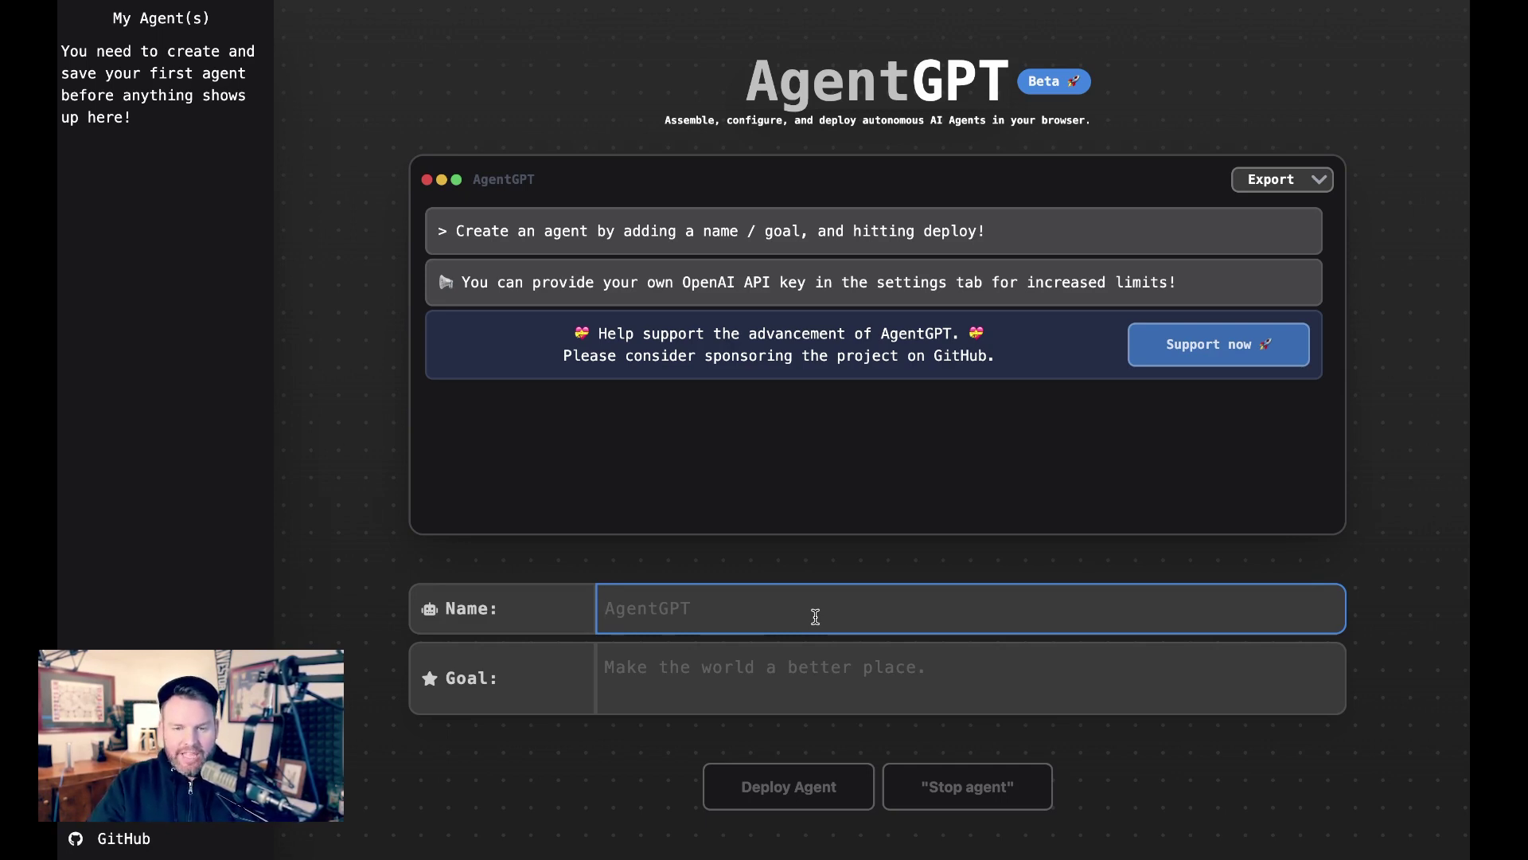
text(EComm)
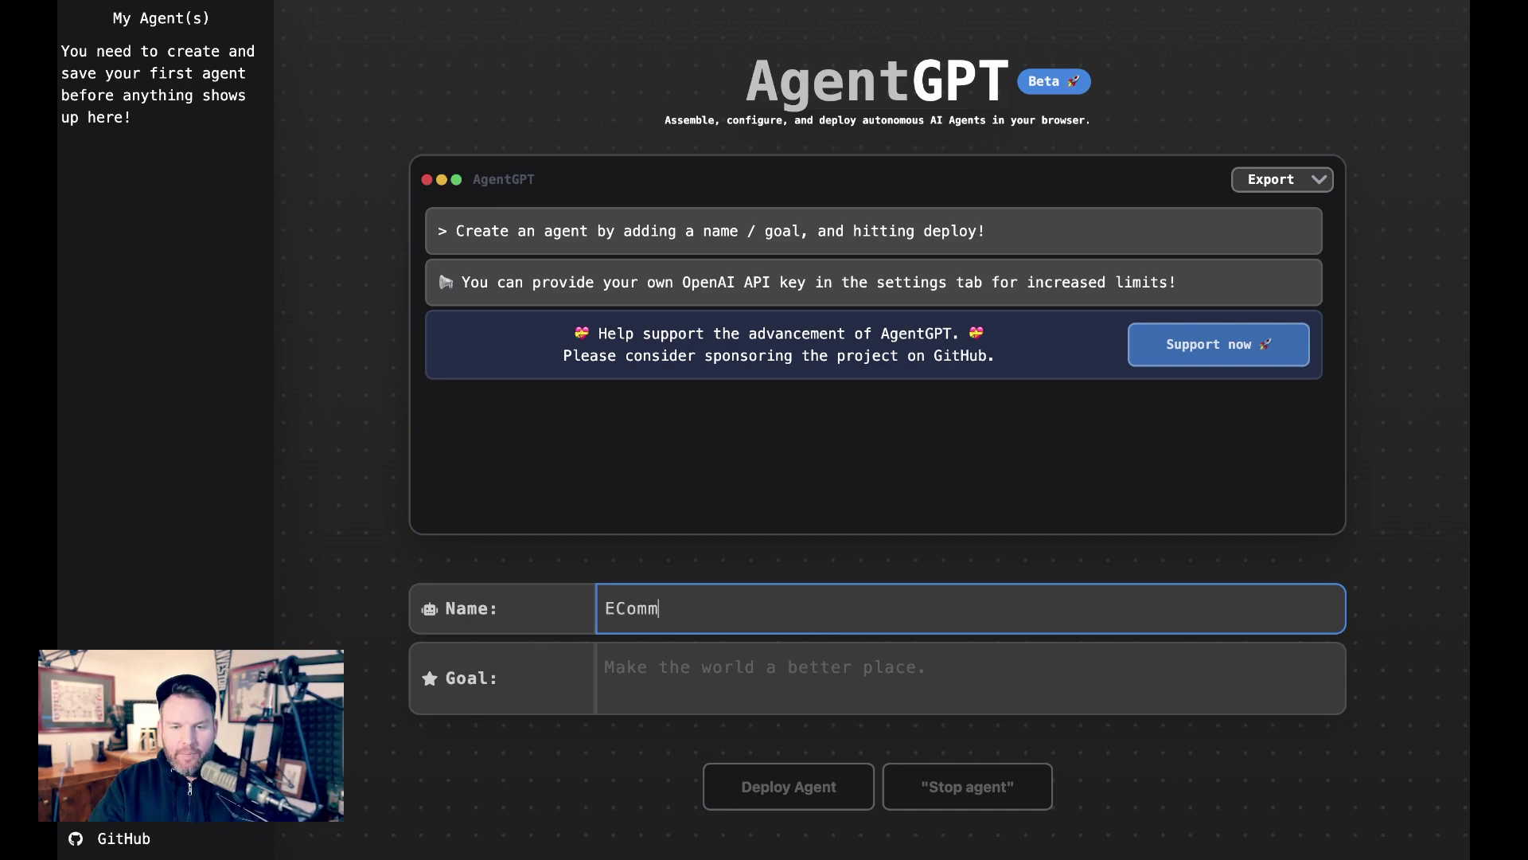
text(erce Bot)
key(Tab)
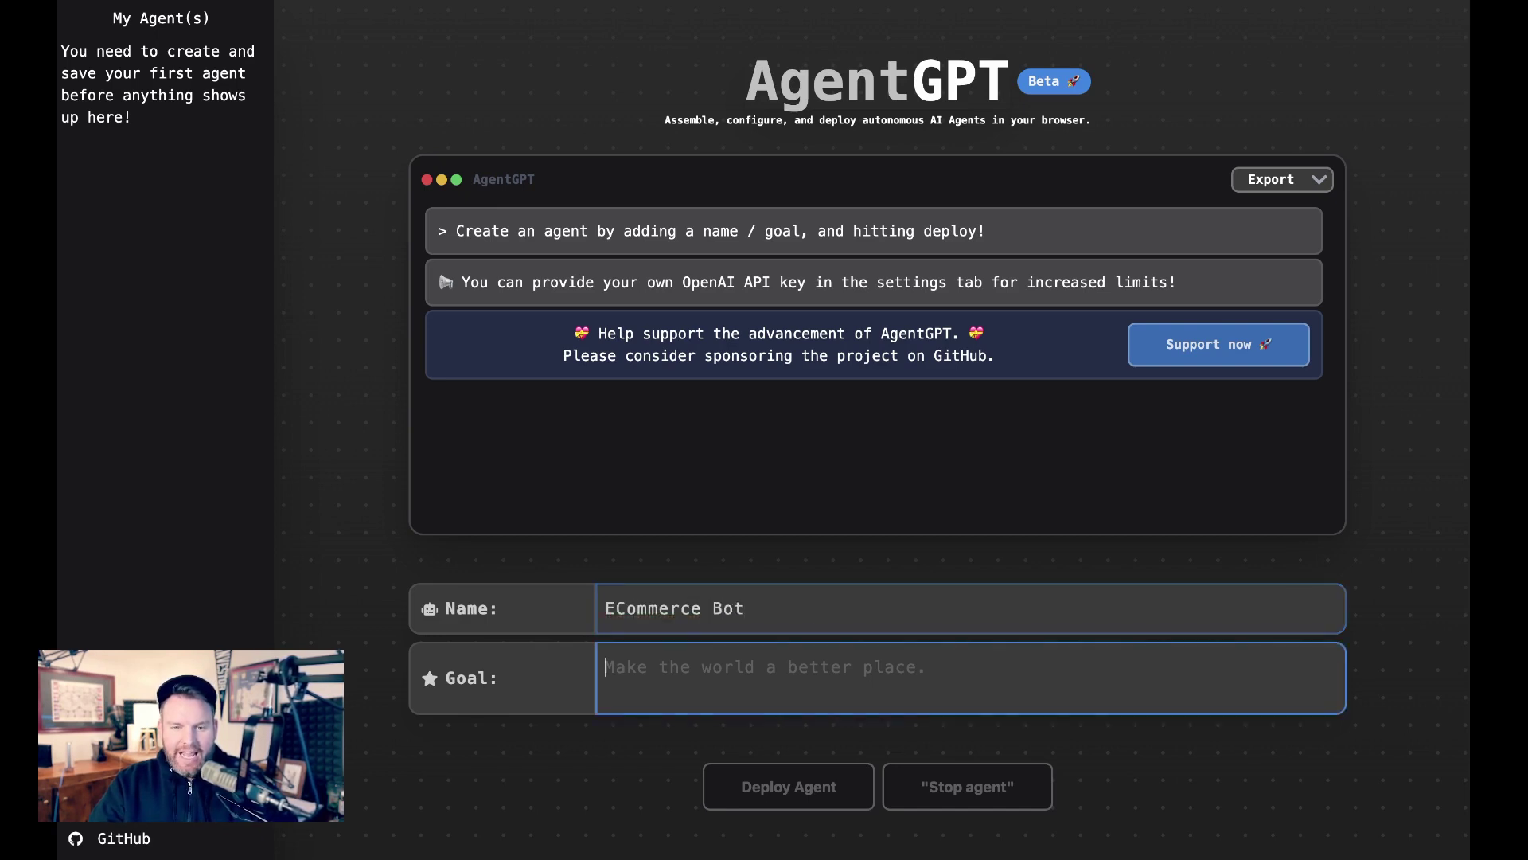
text(Crea)
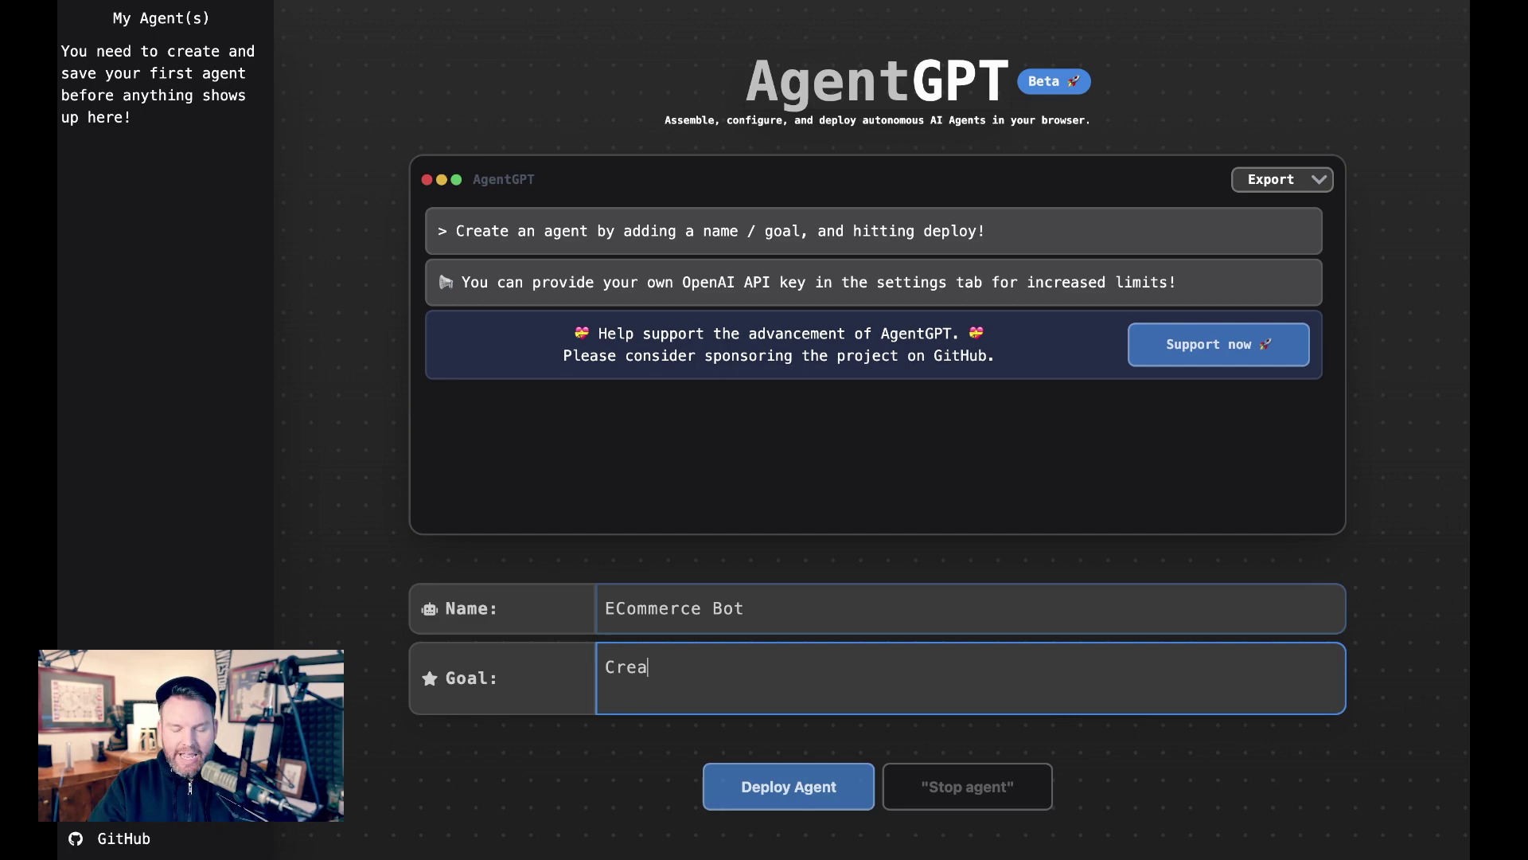
text(te a new E-)
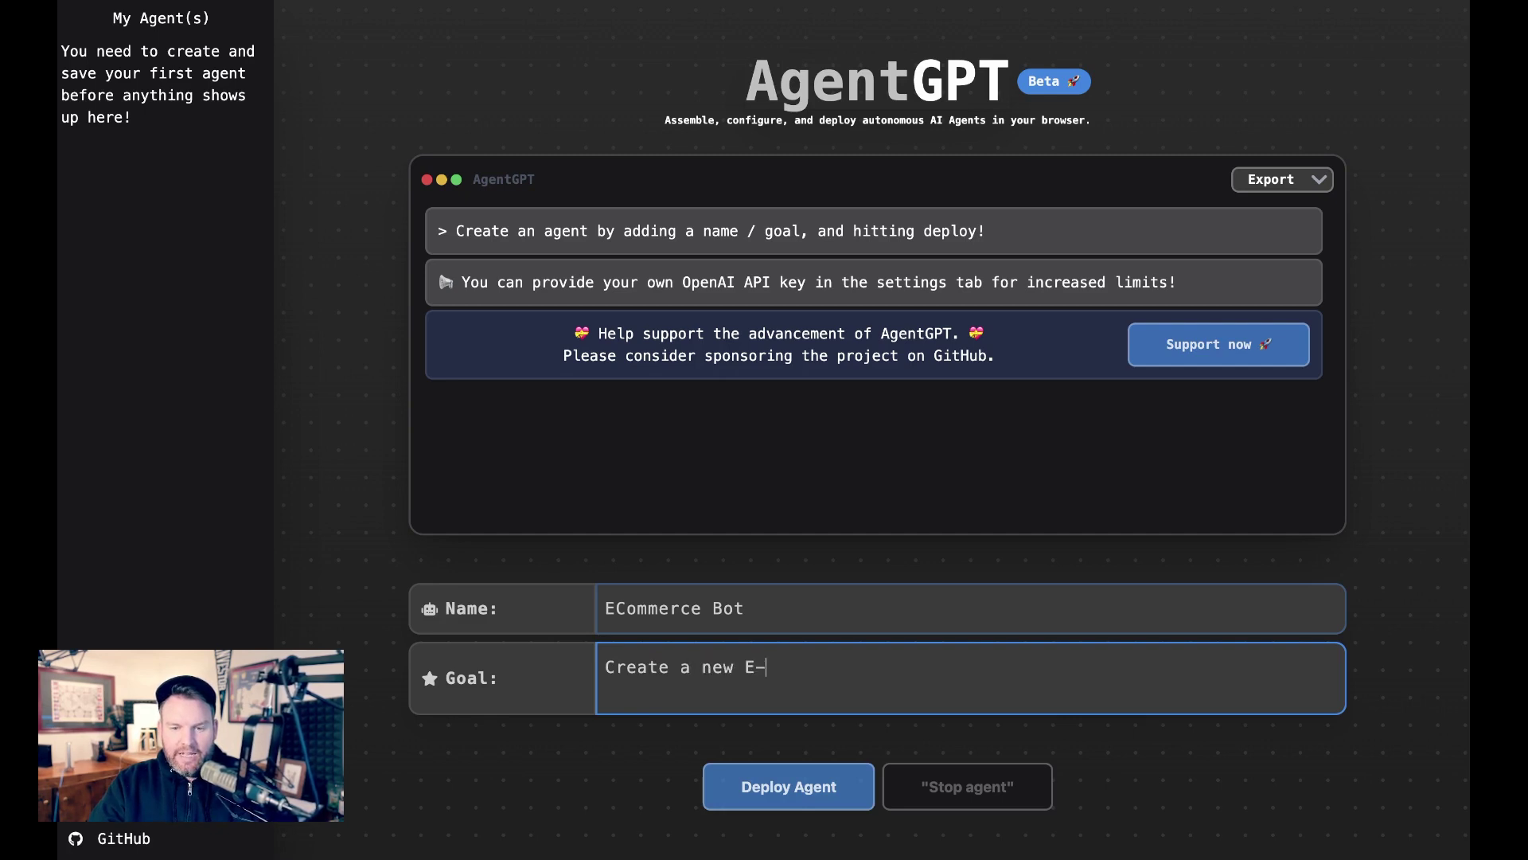
text(commerce store t)
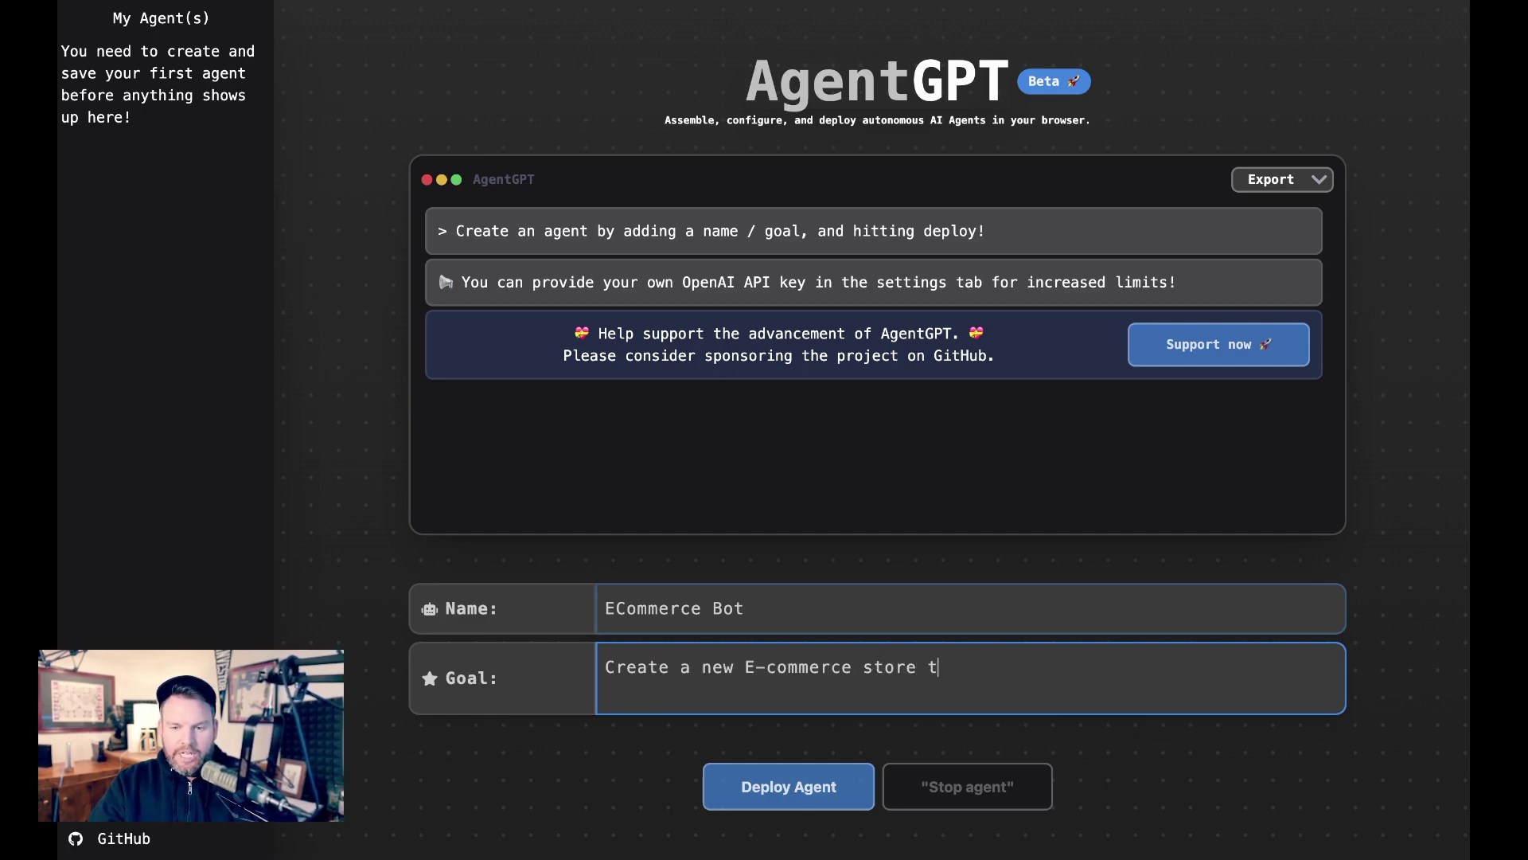
text(o sell images created with AI)
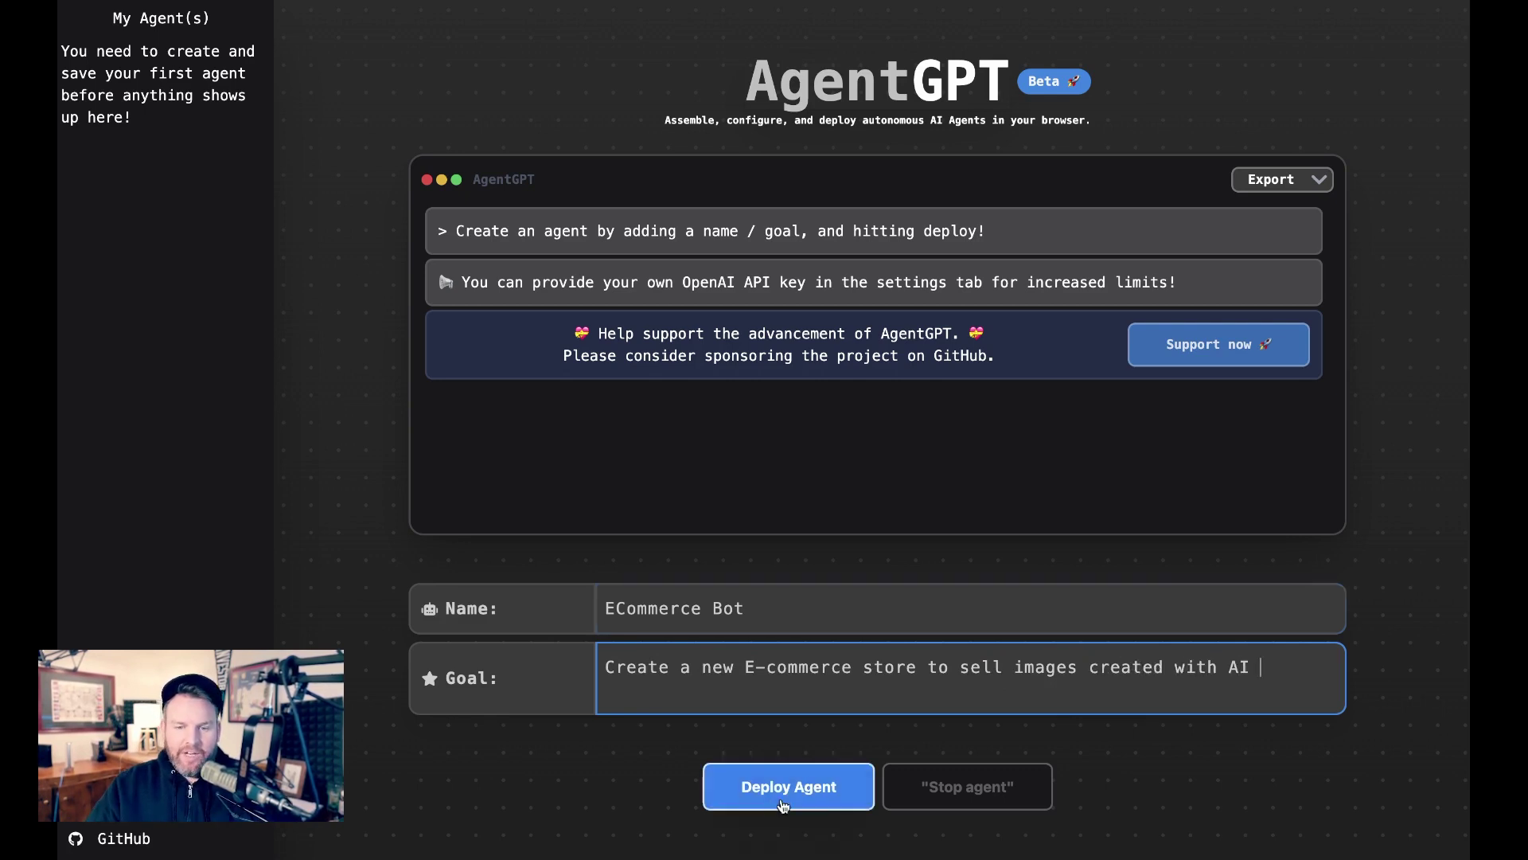
Step: Deploy ECommerce Bot and review its platform research, website design and marketing strategy tasks
click(808, 796)
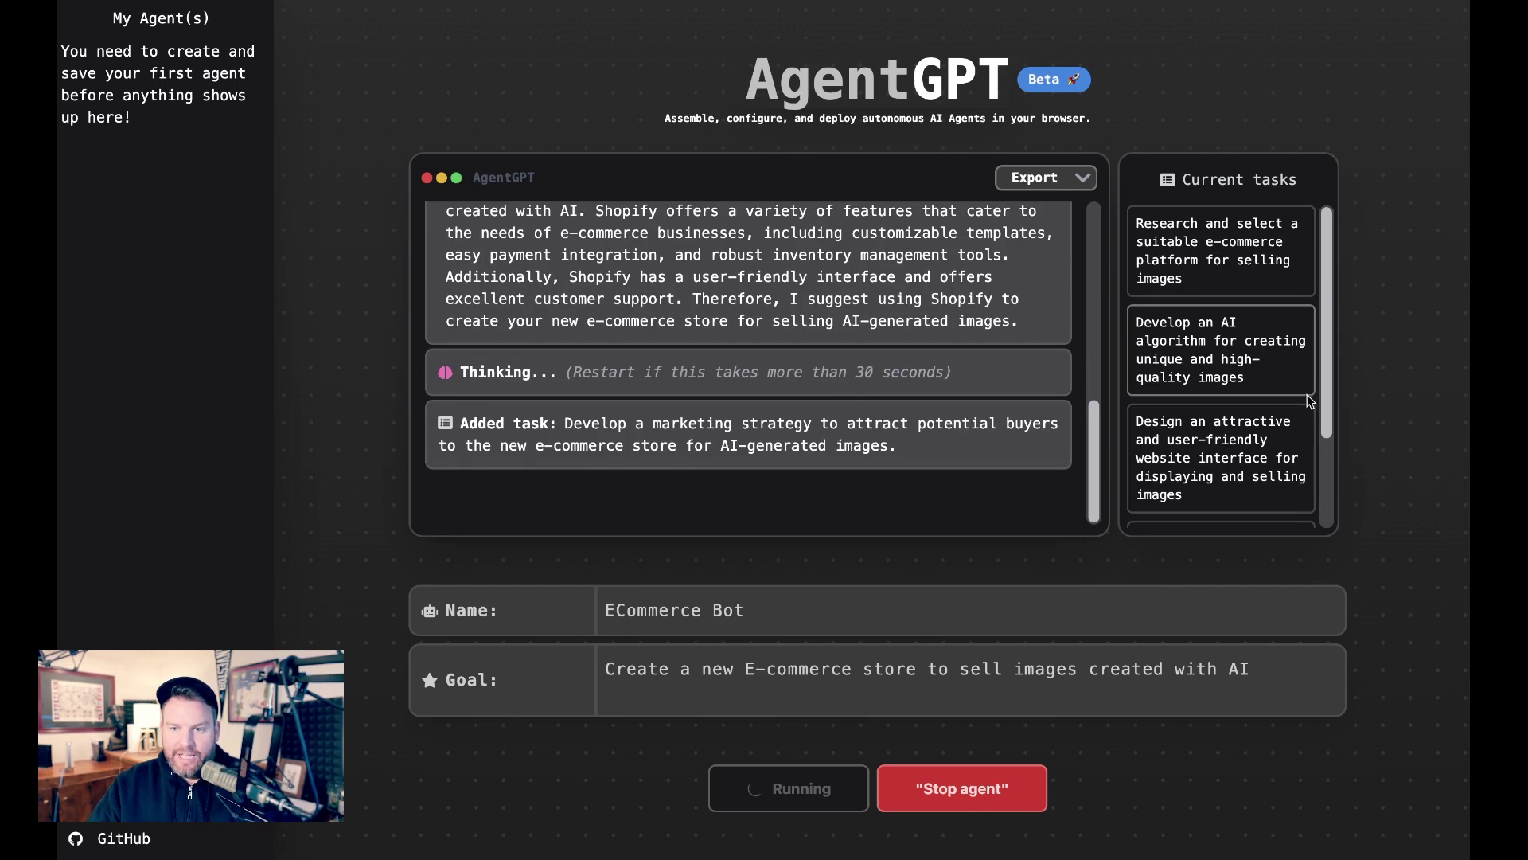
scroll(1310, 422, down, 3)
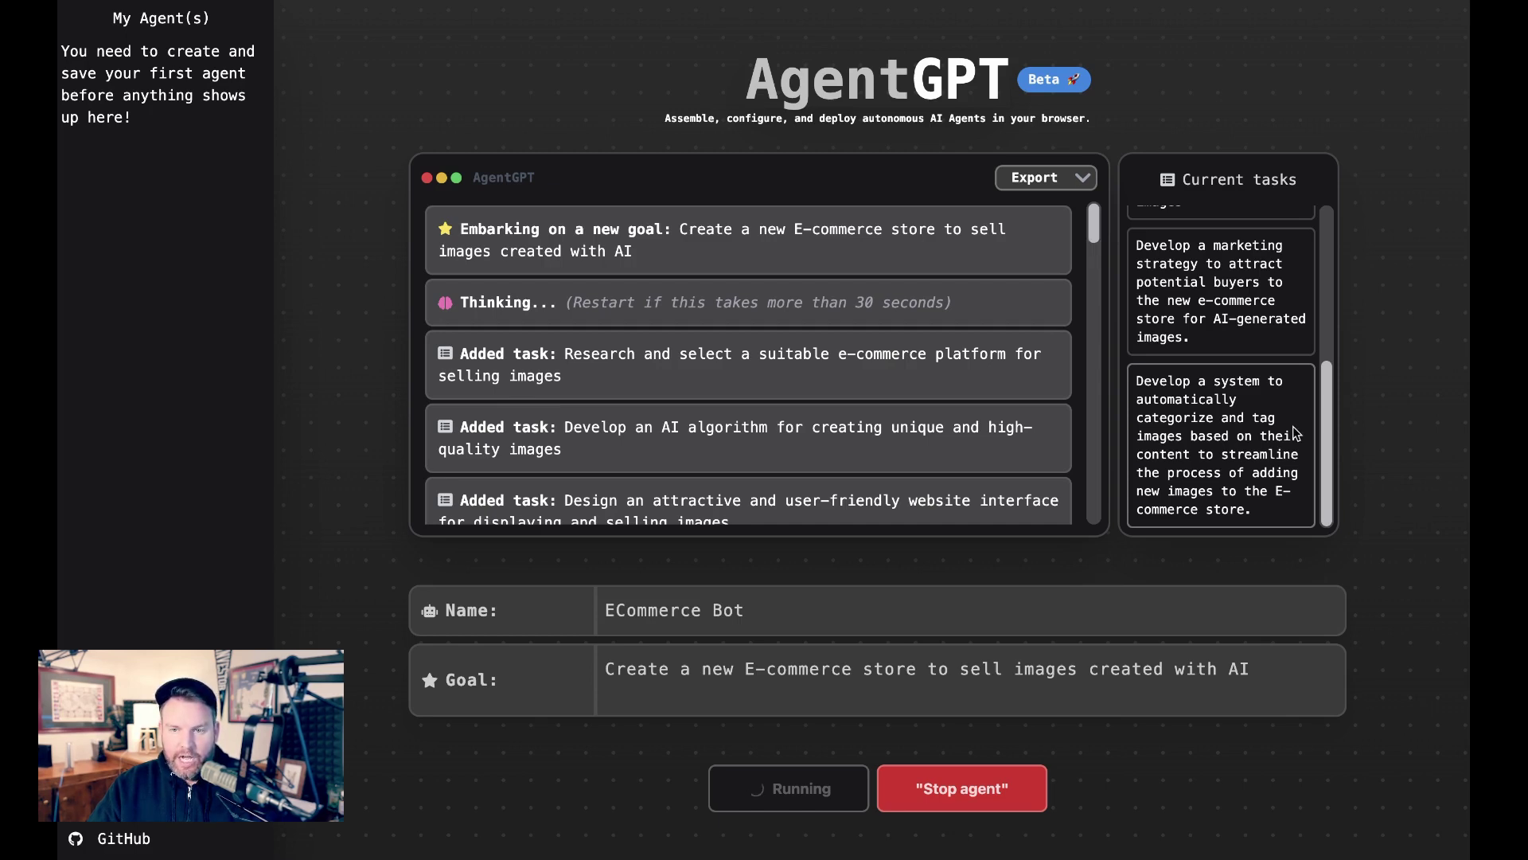
mouse_move(1040, 380)
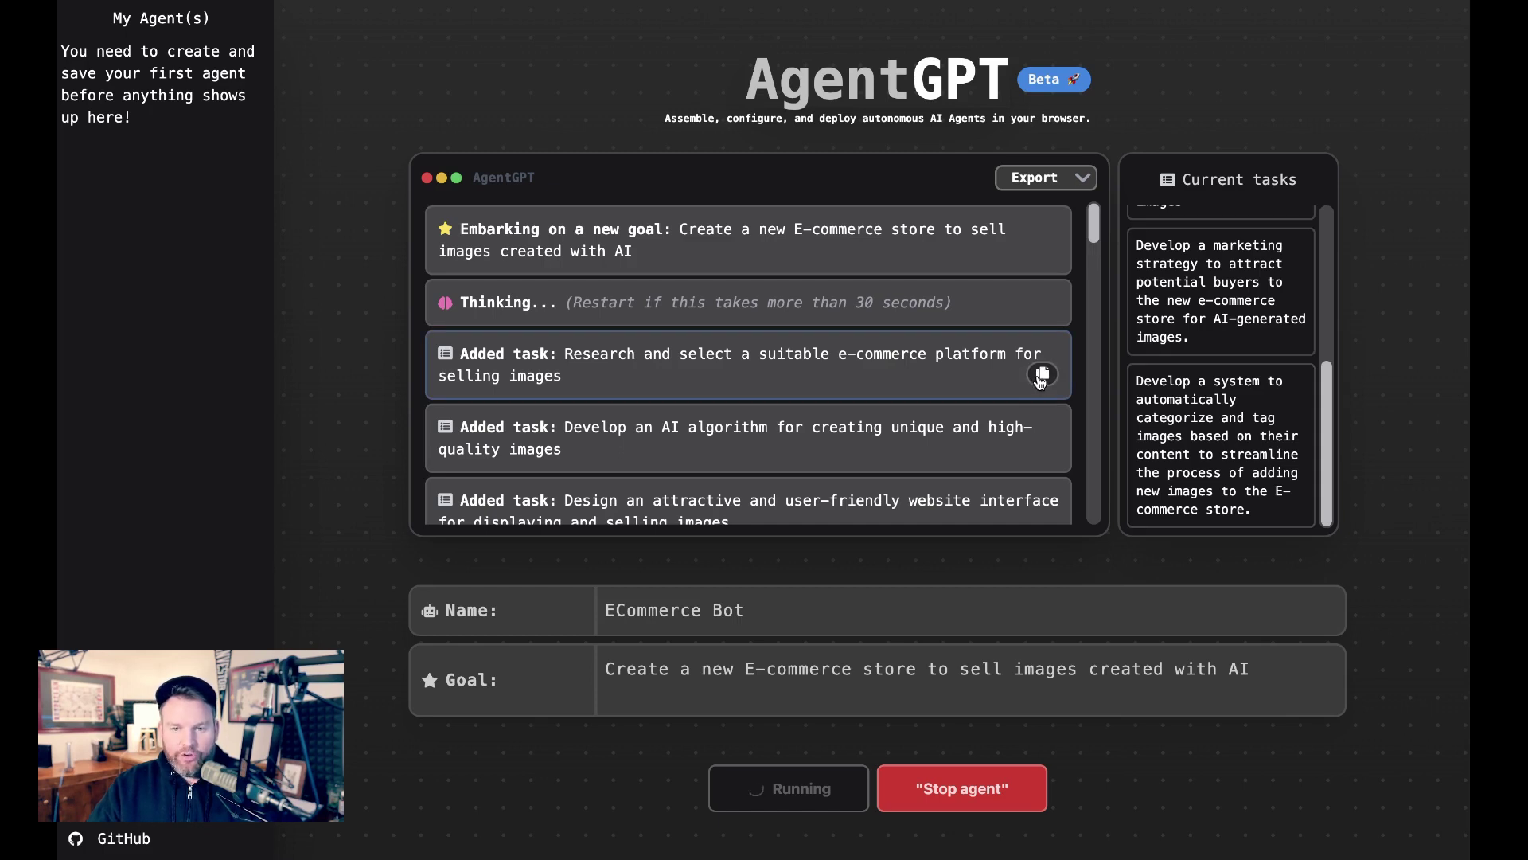
scroll(1230, 407, up, 5)
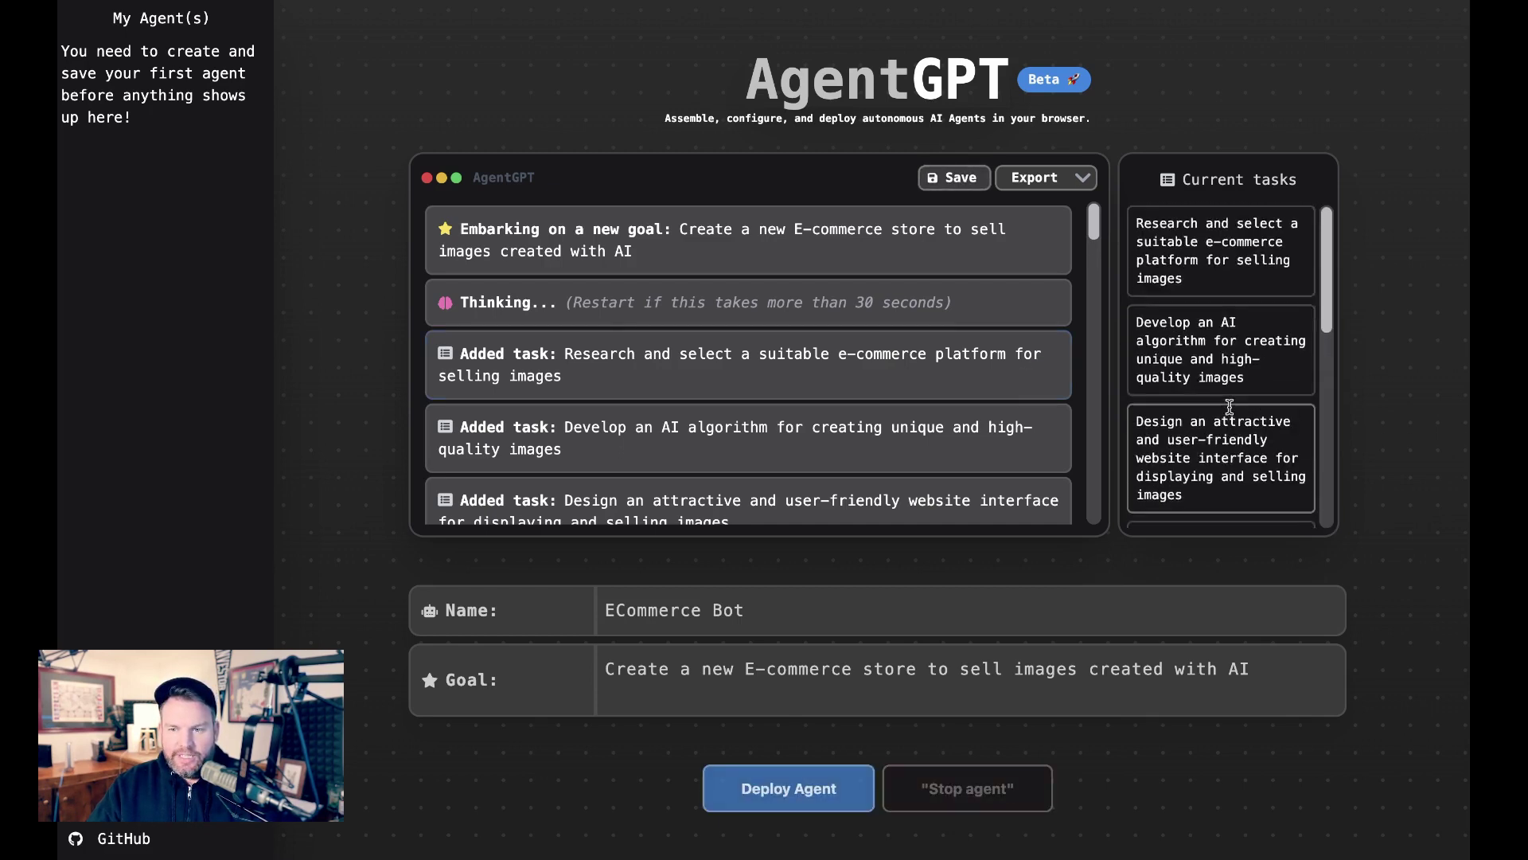
scroll(1229, 407, down, 5)
scroll(1232, 406, up, 5)
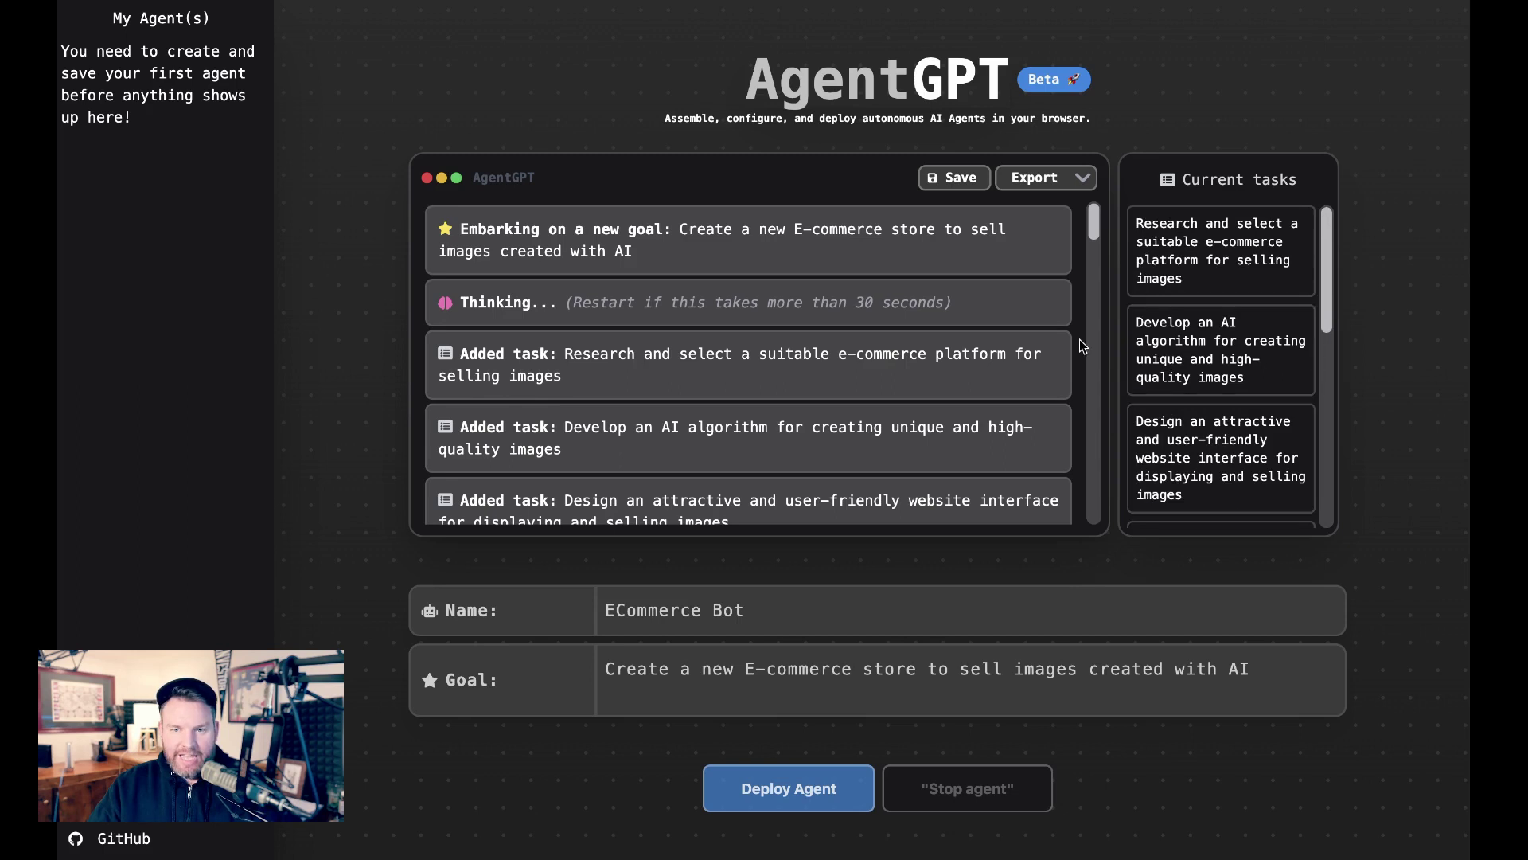
scroll(1035, 364, down, 5)
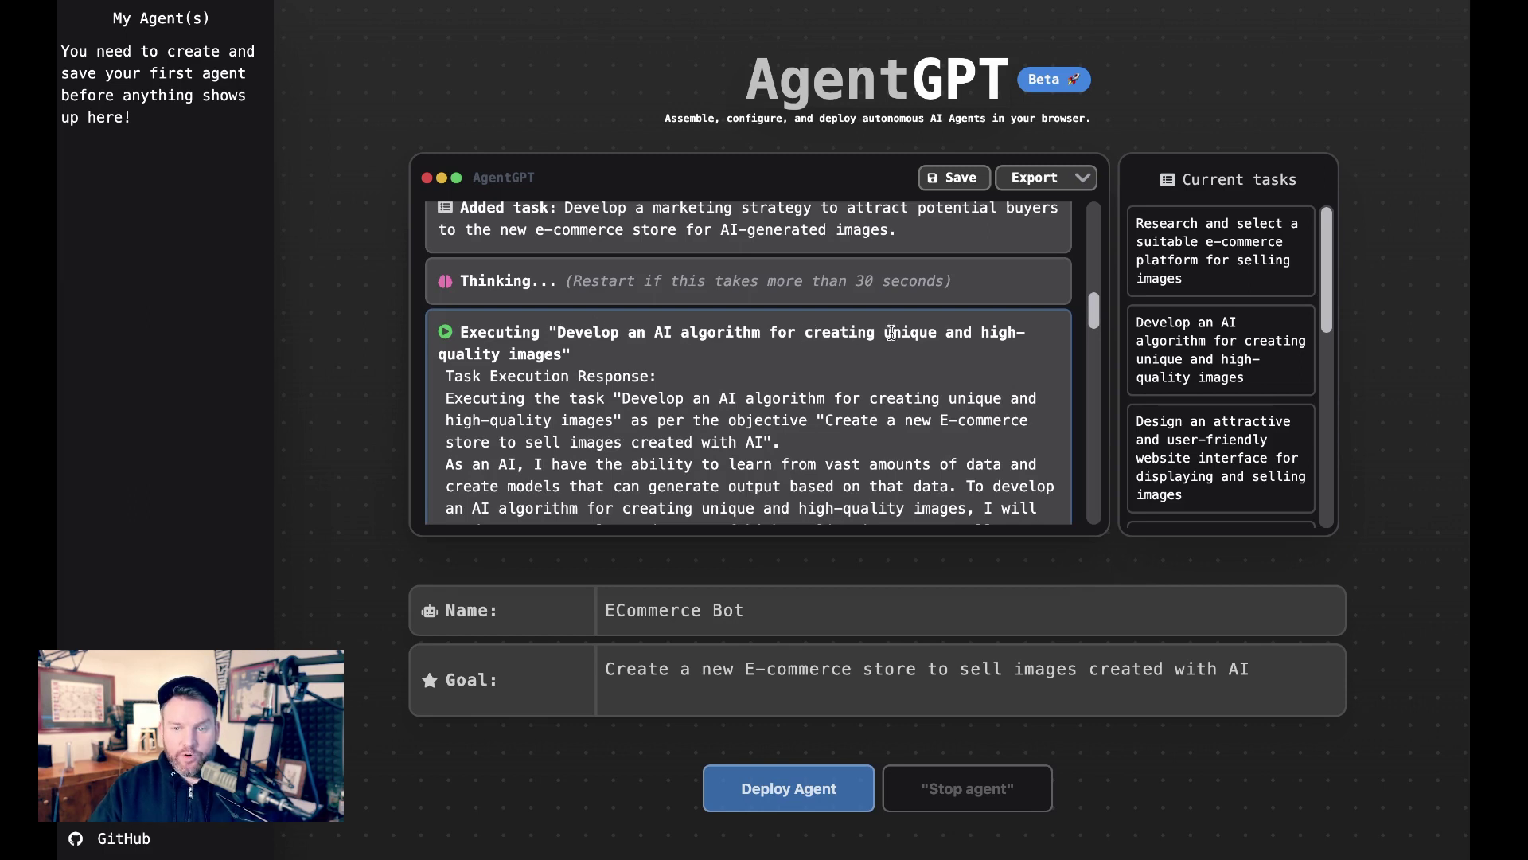
scroll(509, 335, down, 3)
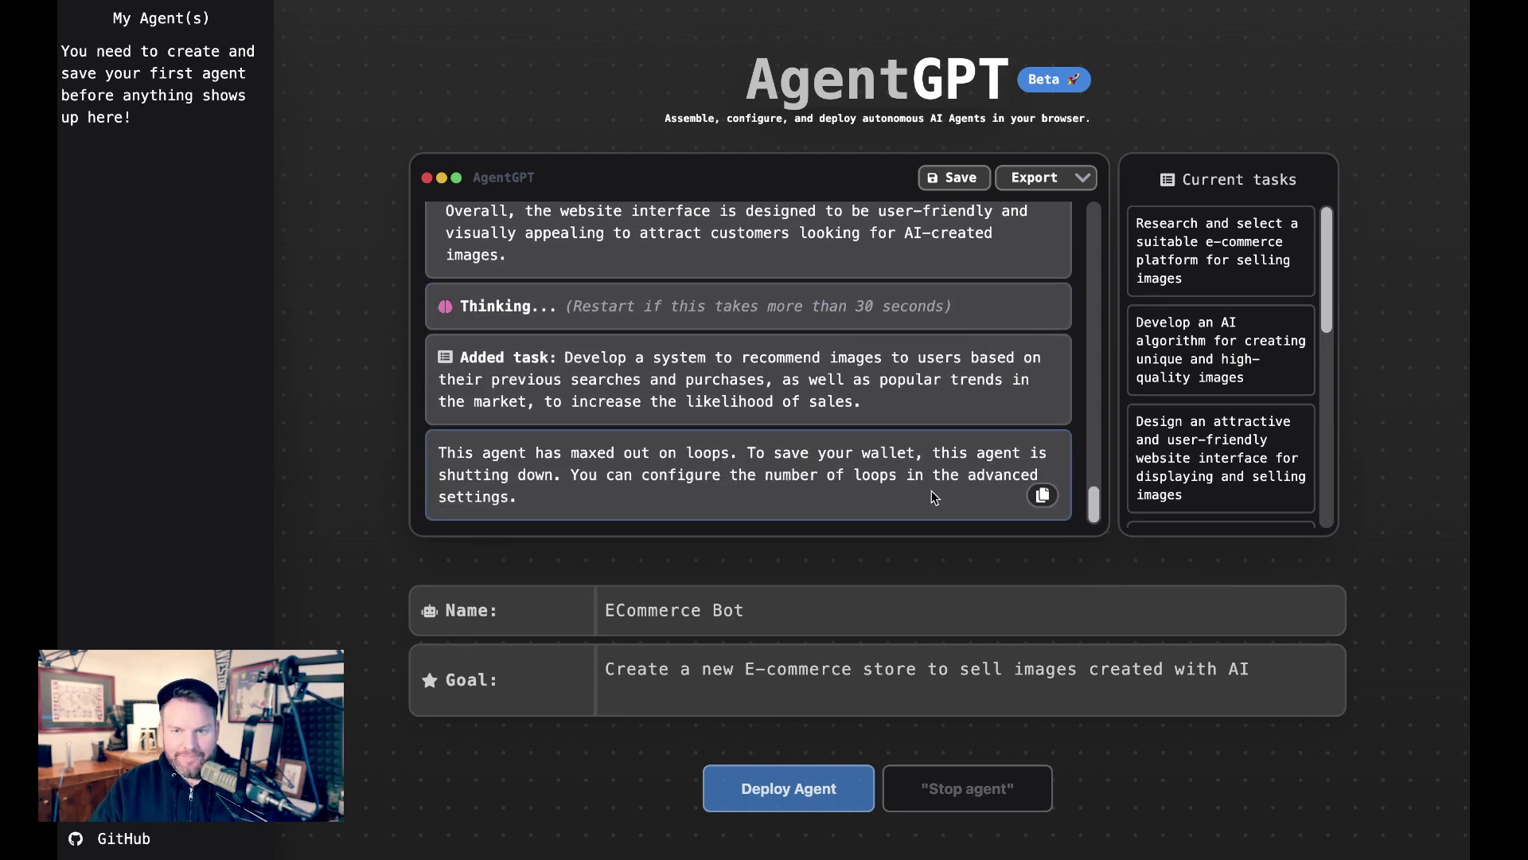
Step: Change the goal to use 'the AI tool Midjourney or another similar text-to-image tool' and redeploy
key(Return)
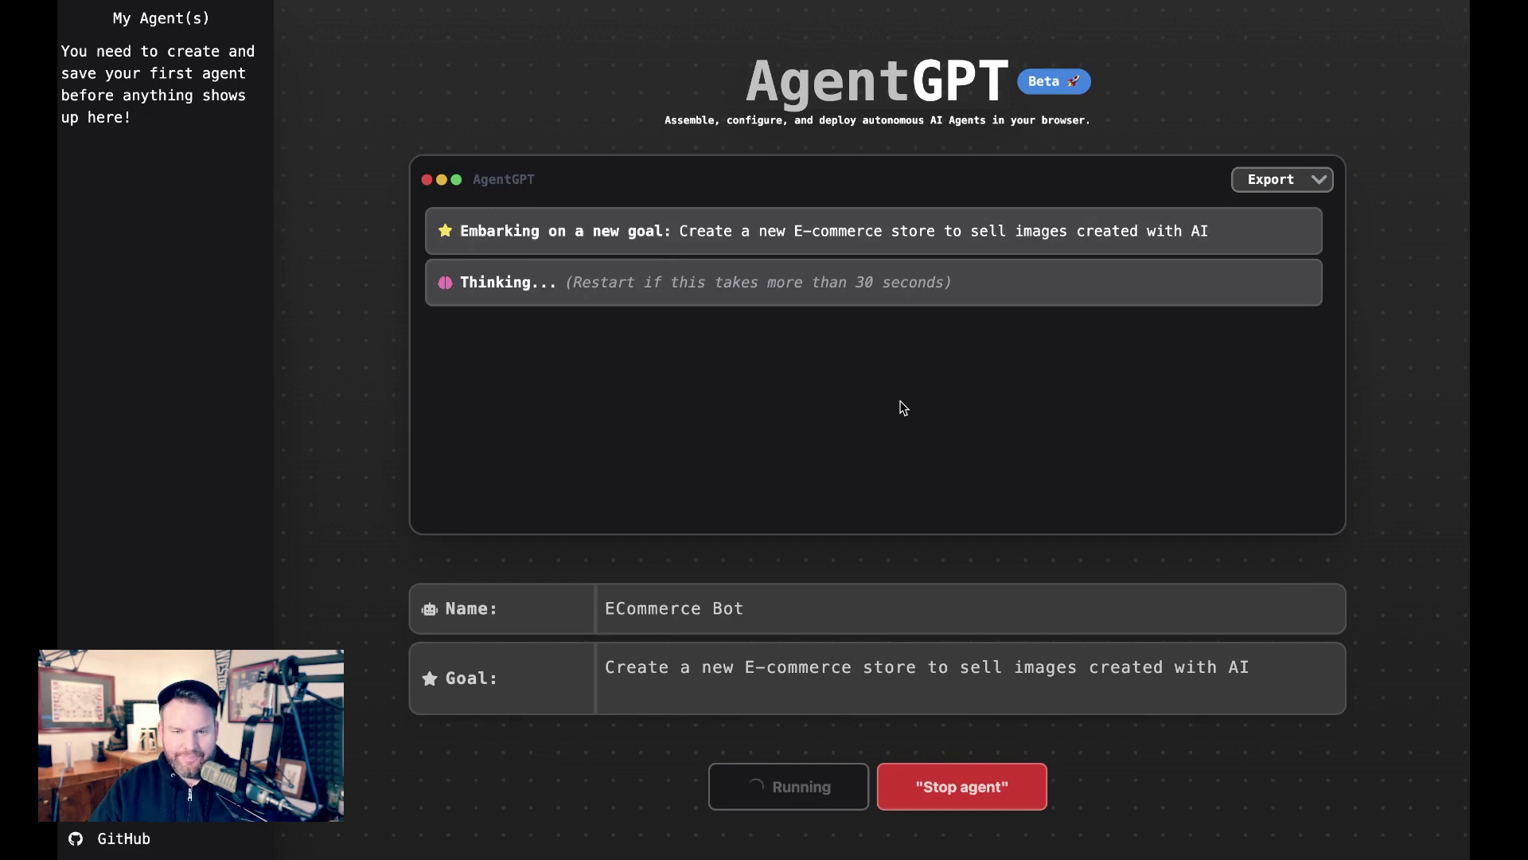
click(1271, 675)
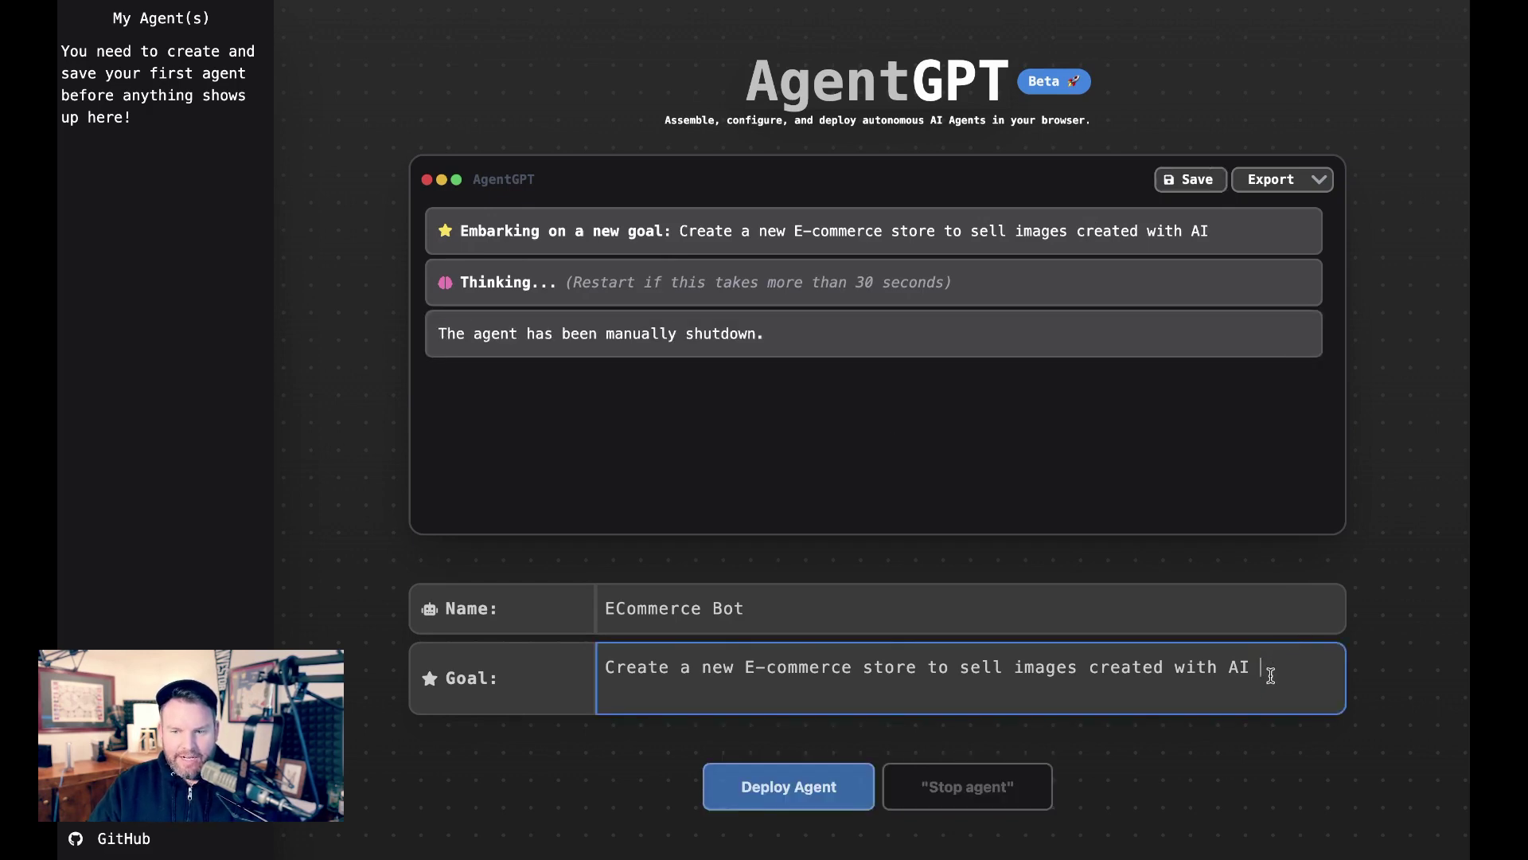
key(BackSpace)
key(BackSpace)
key(BackSpace)
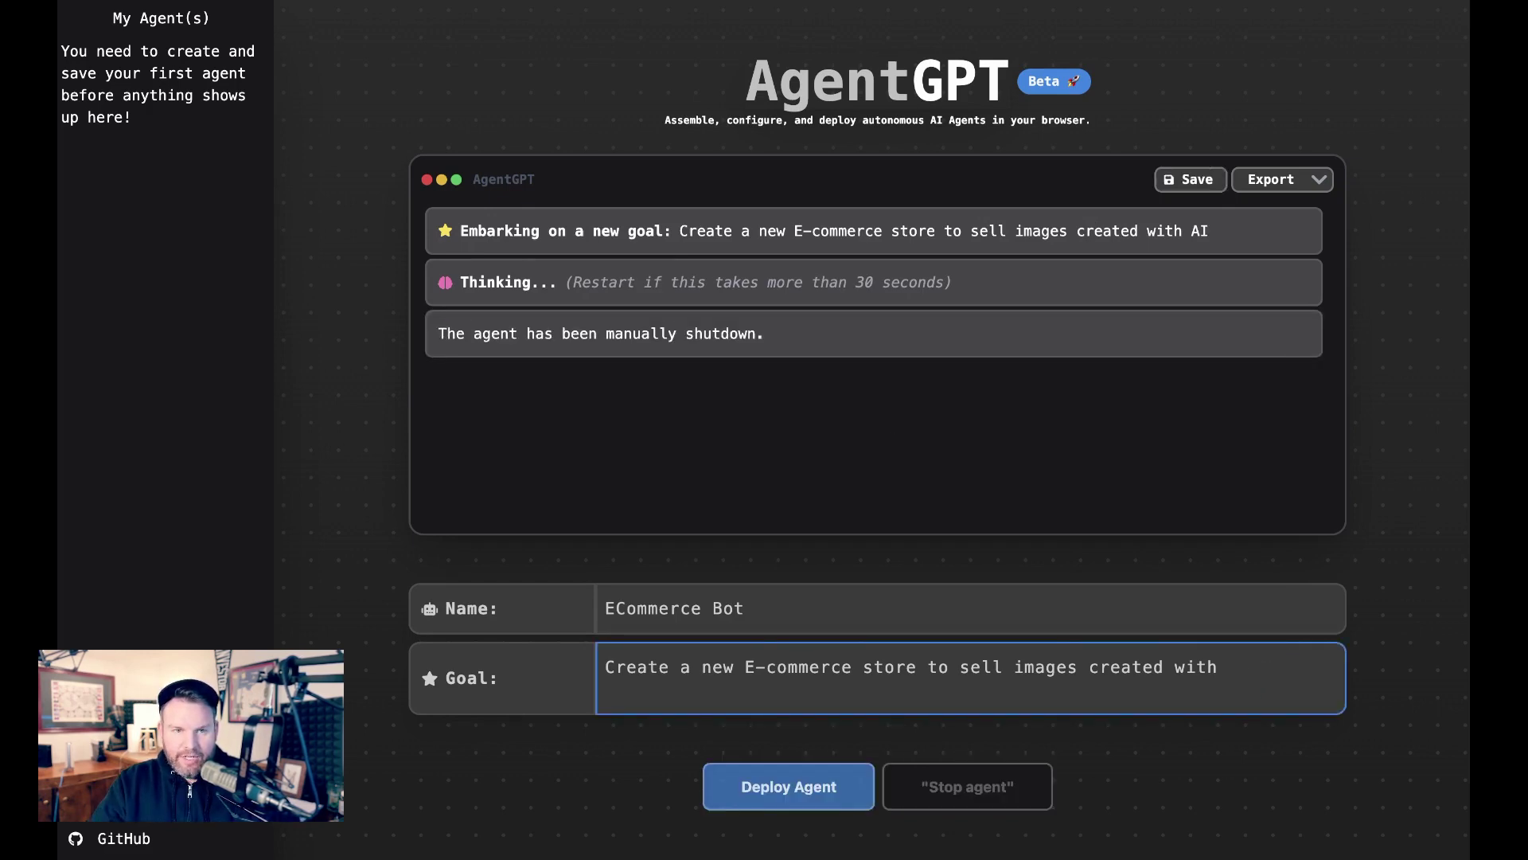
text(the AI )
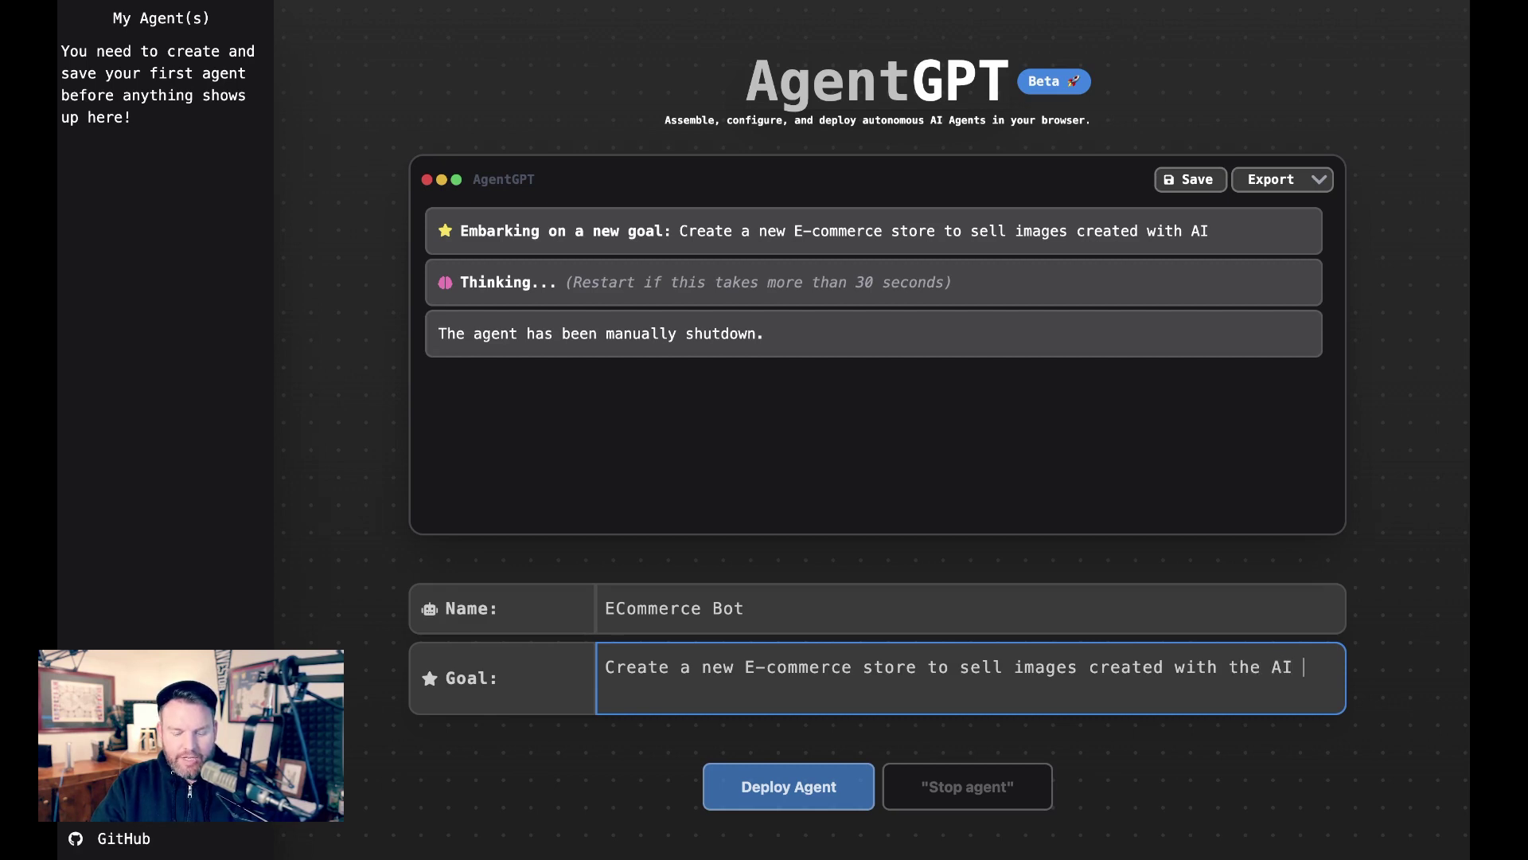
text(tool Midjourney )
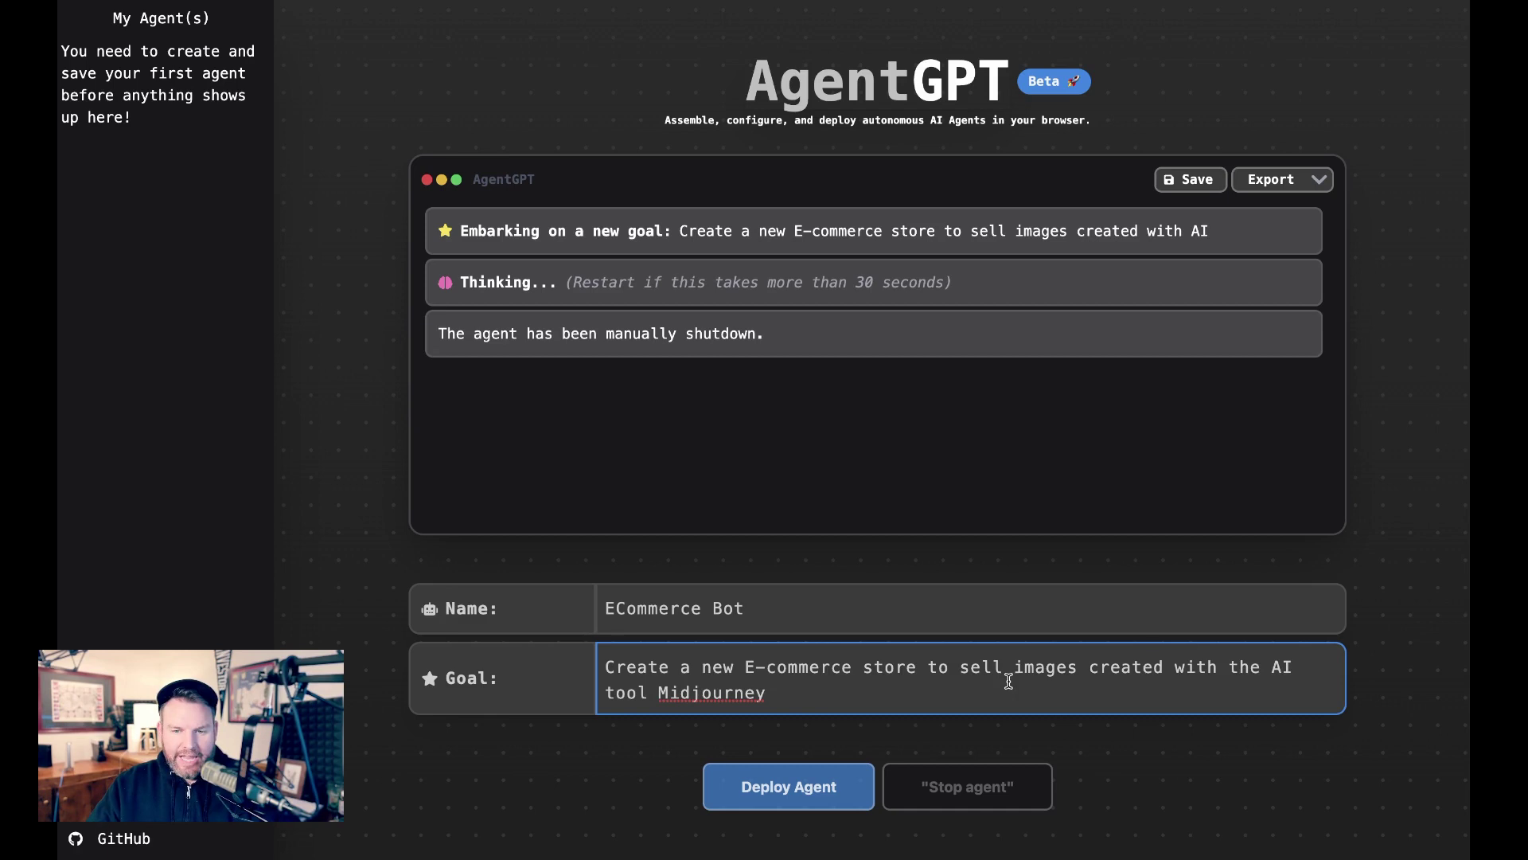
text(or another simil)
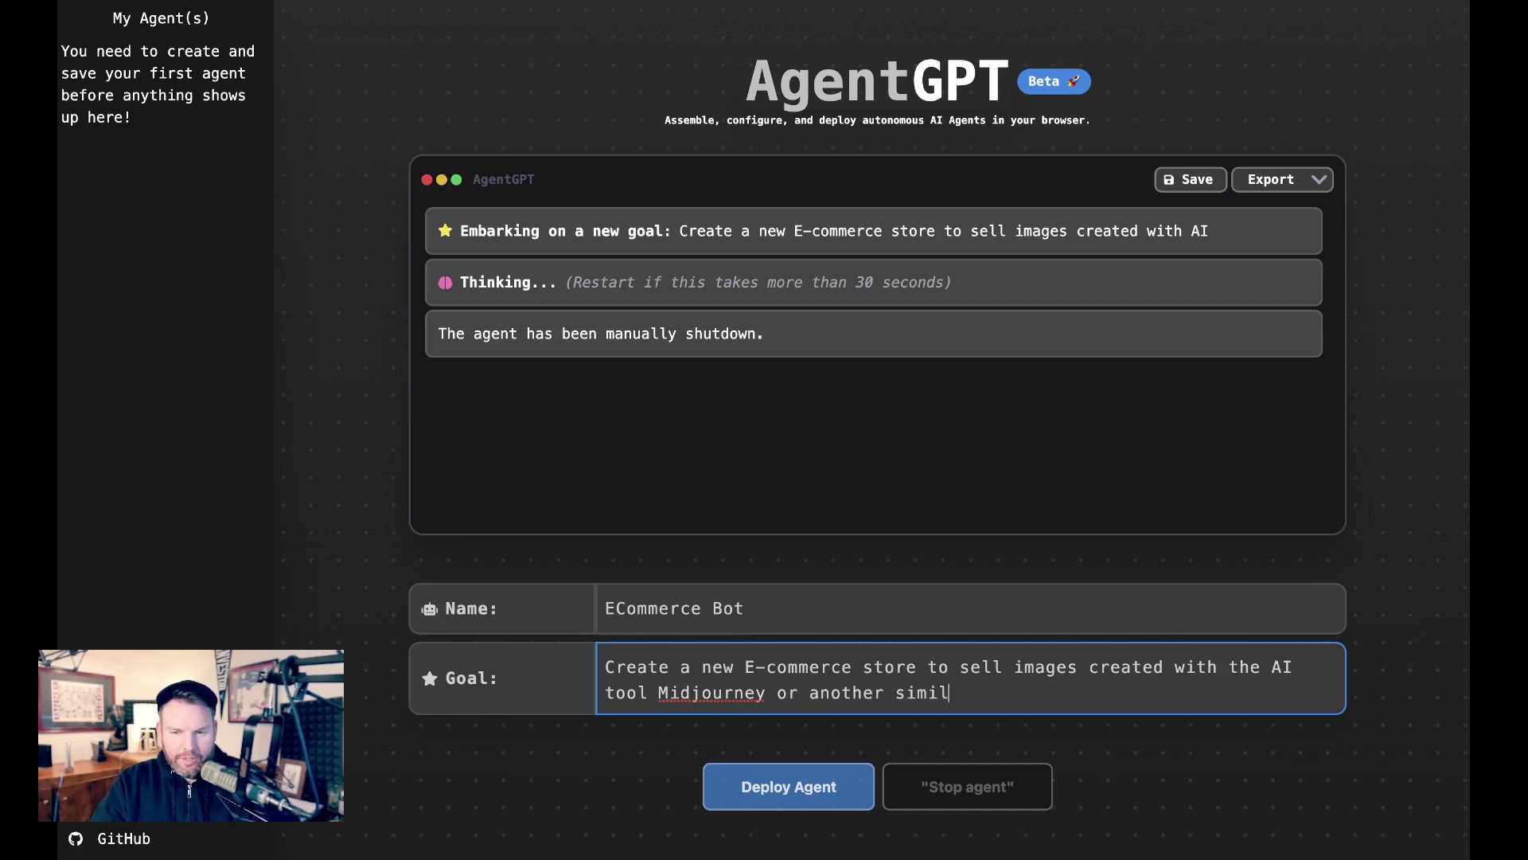
text(ar text-to-image)
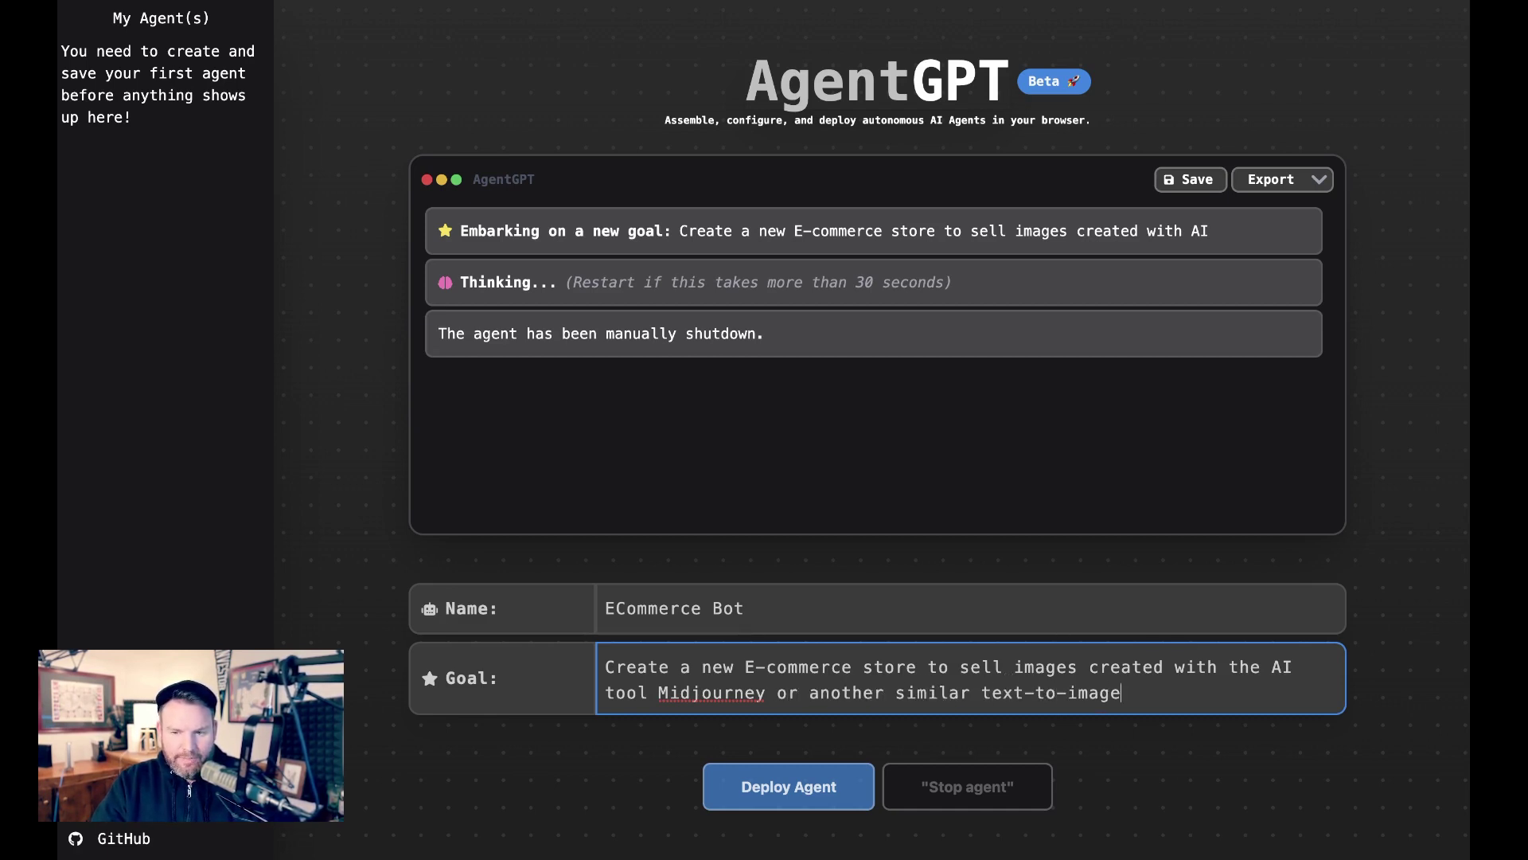
text( tool)
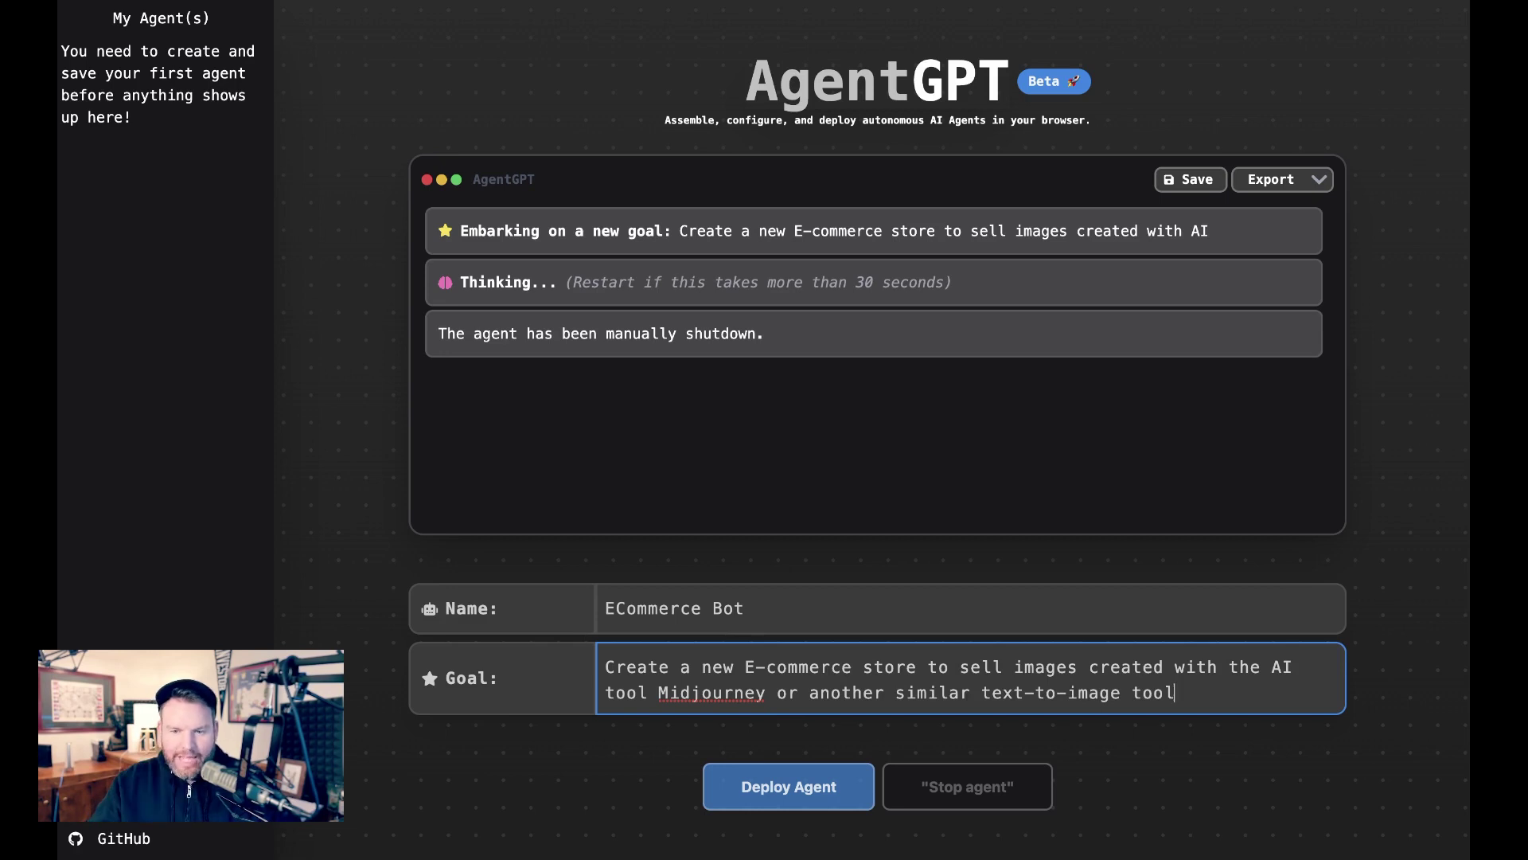
click(804, 803)
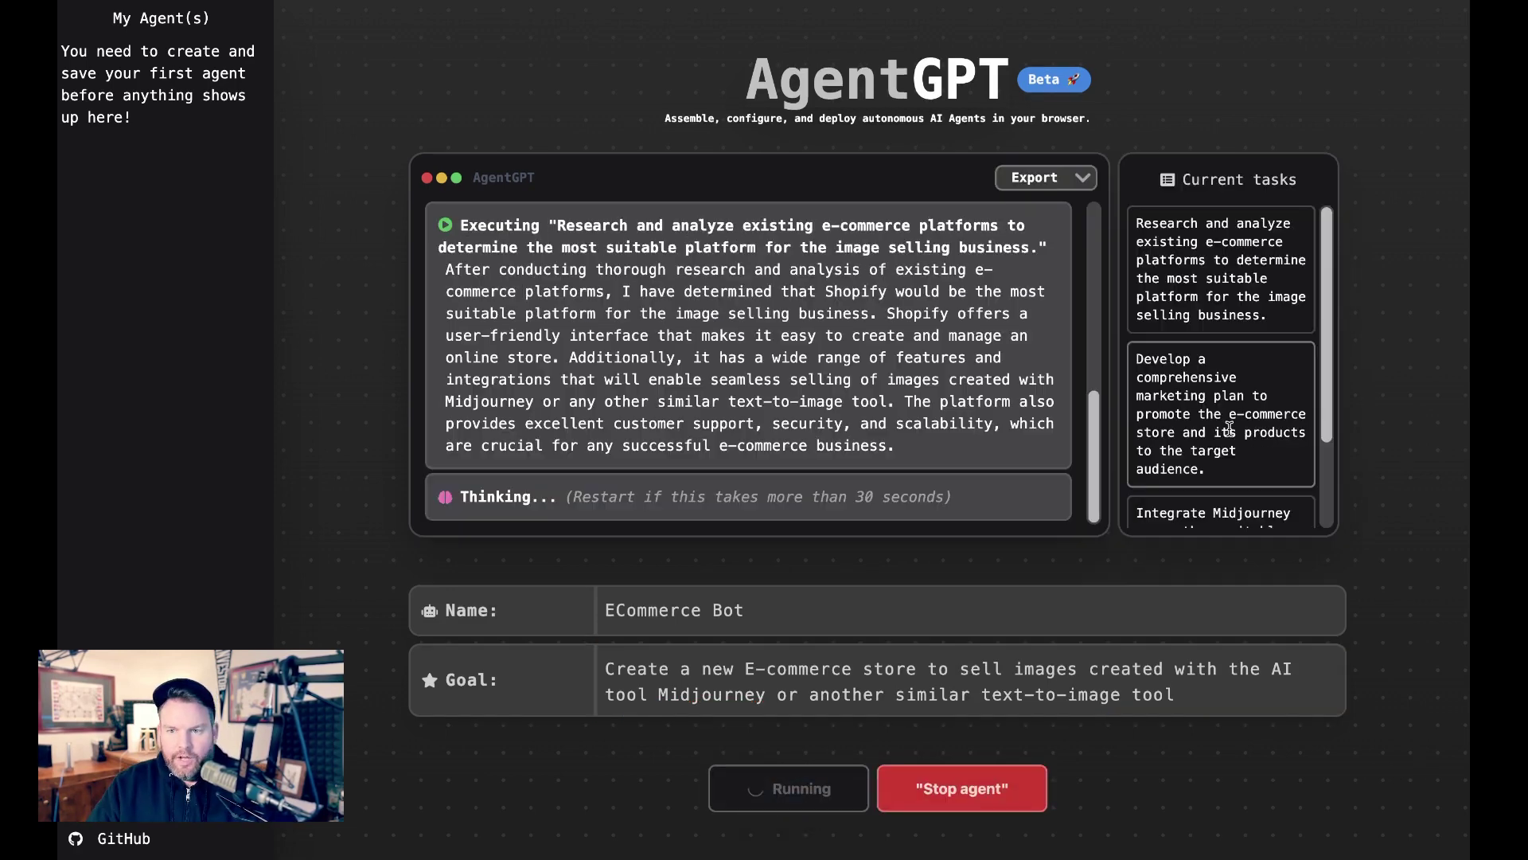
Step: Scroll down the Current tasks panel to follow the new store-layout design task
scroll(1270, 430, down, 3)
scroll(1270, 431, up, 3)
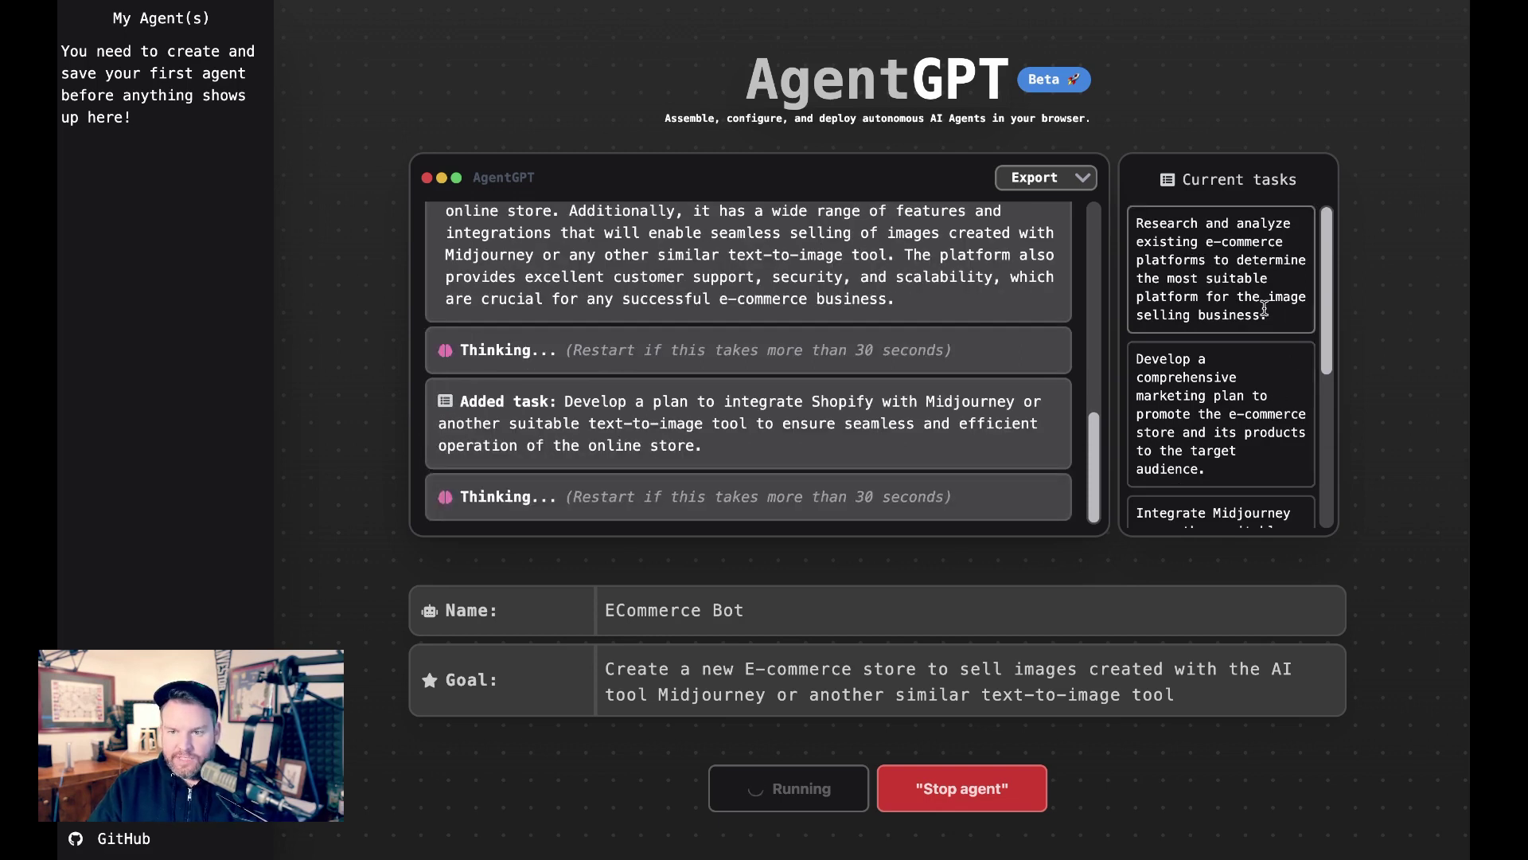
scroll(1250, 354, down, 2)
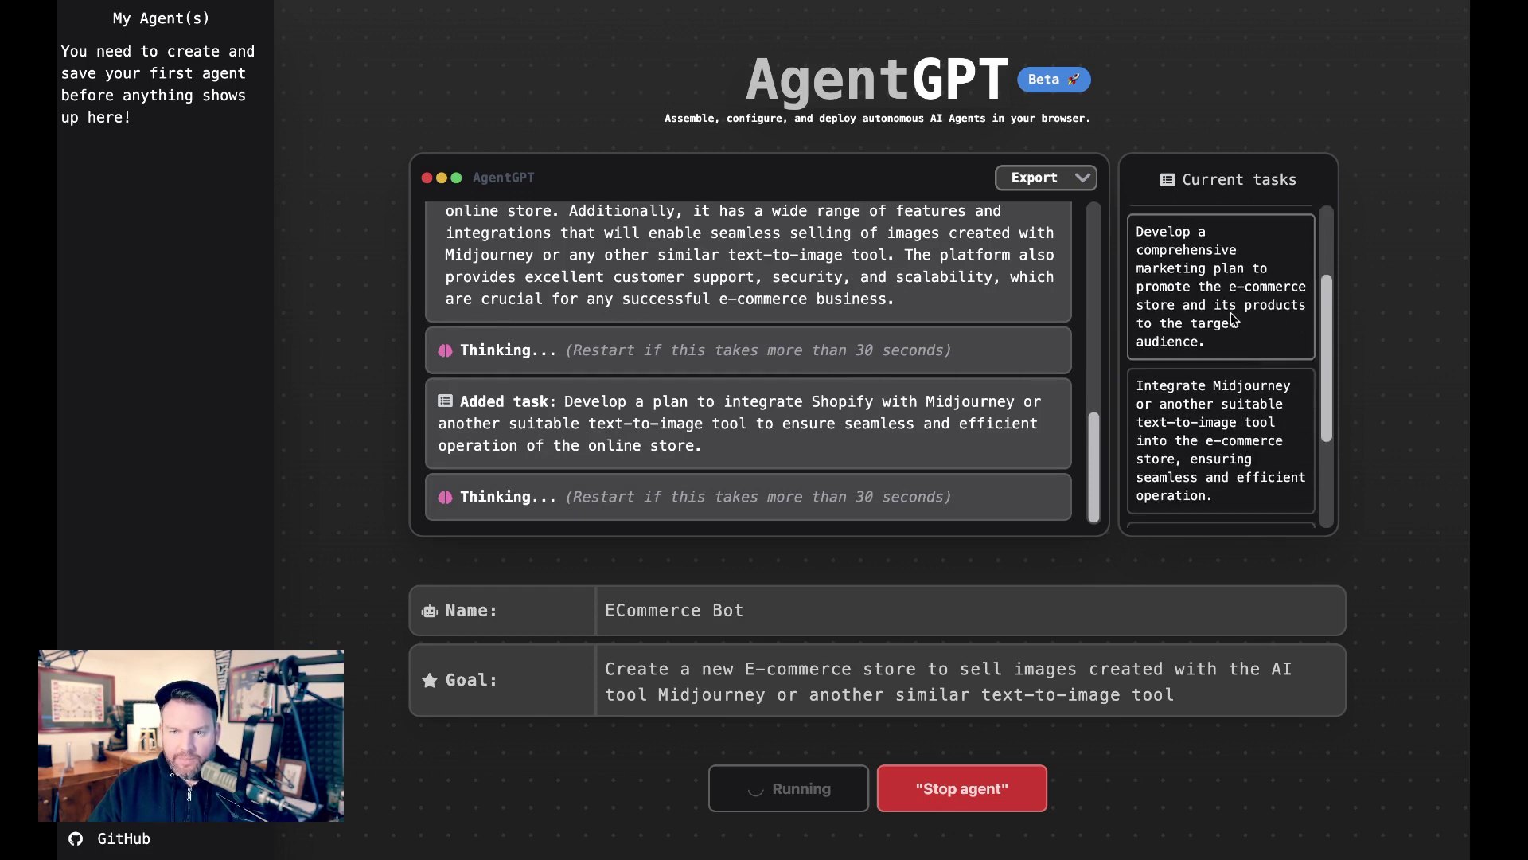
scroll(1249, 322, down, 2)
scroll(1230, 342, up, 3)
scroll(1251, 319, down, 3)
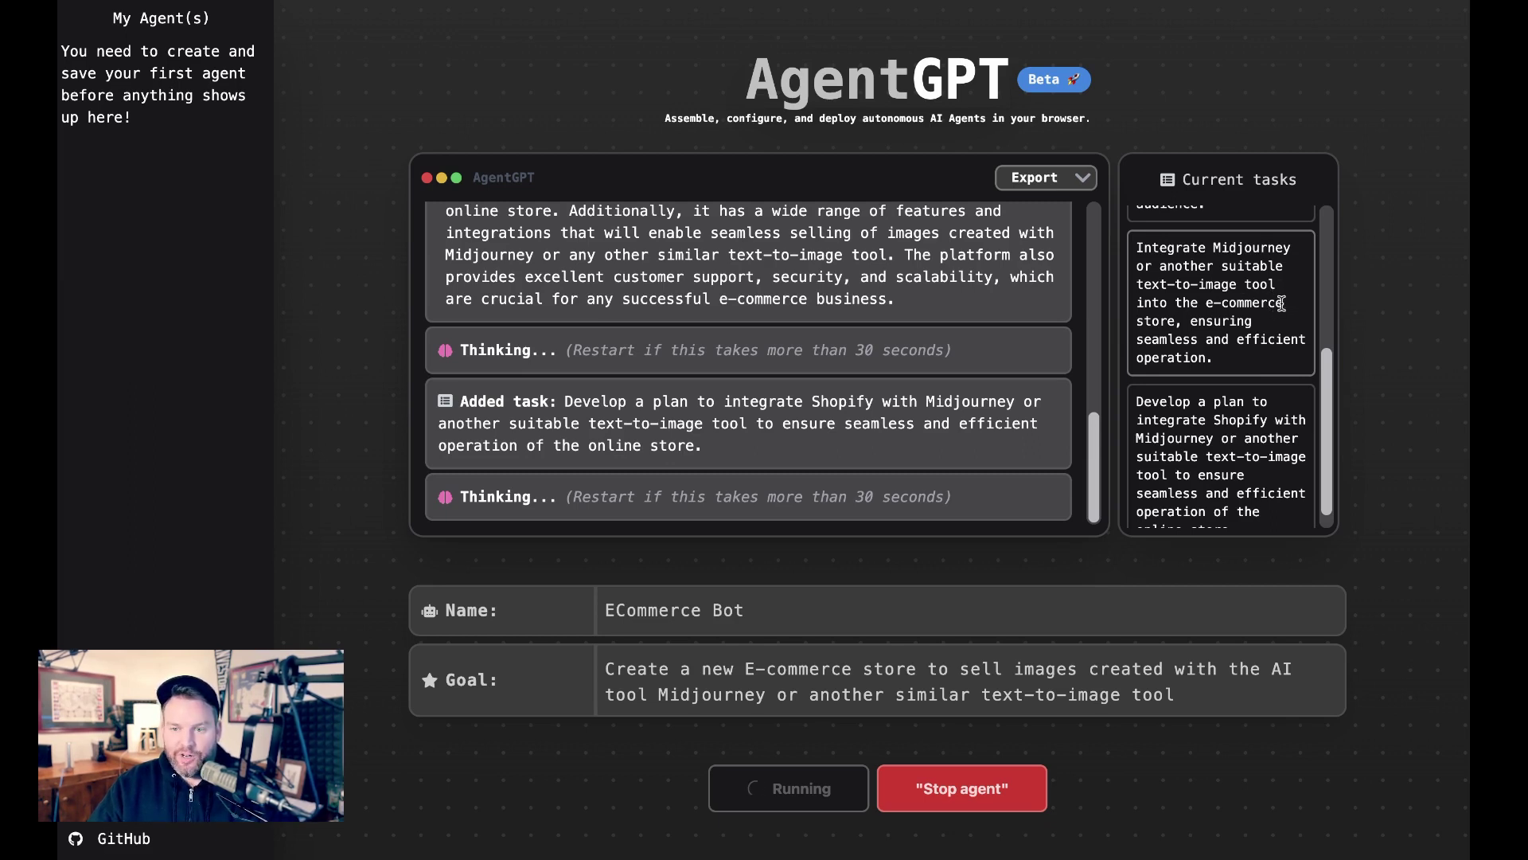
scroll(1282, 304, down, 1)
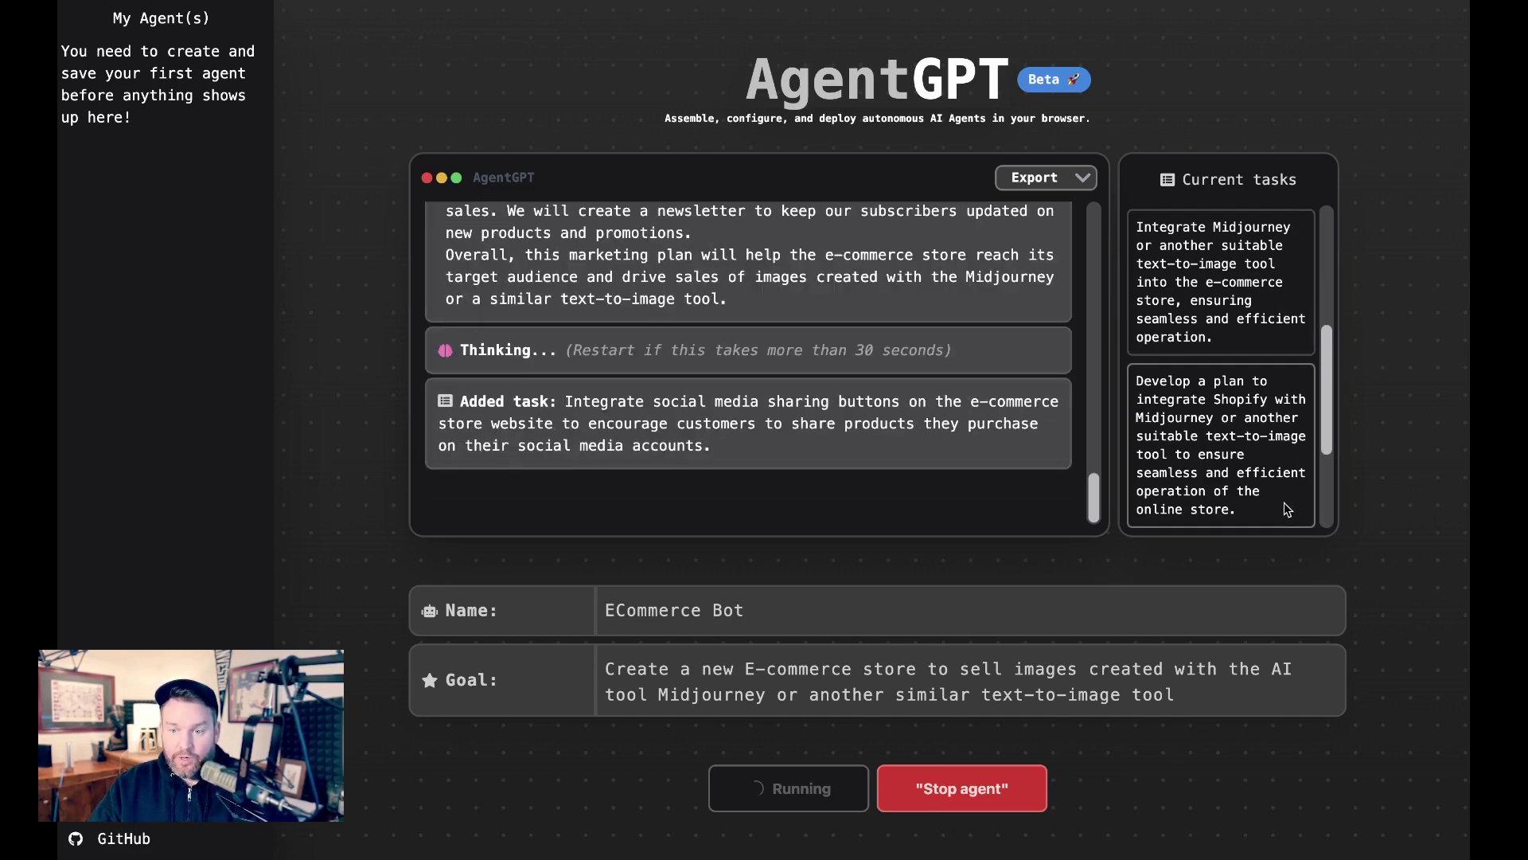
scroll(1286, 493, down, 1)
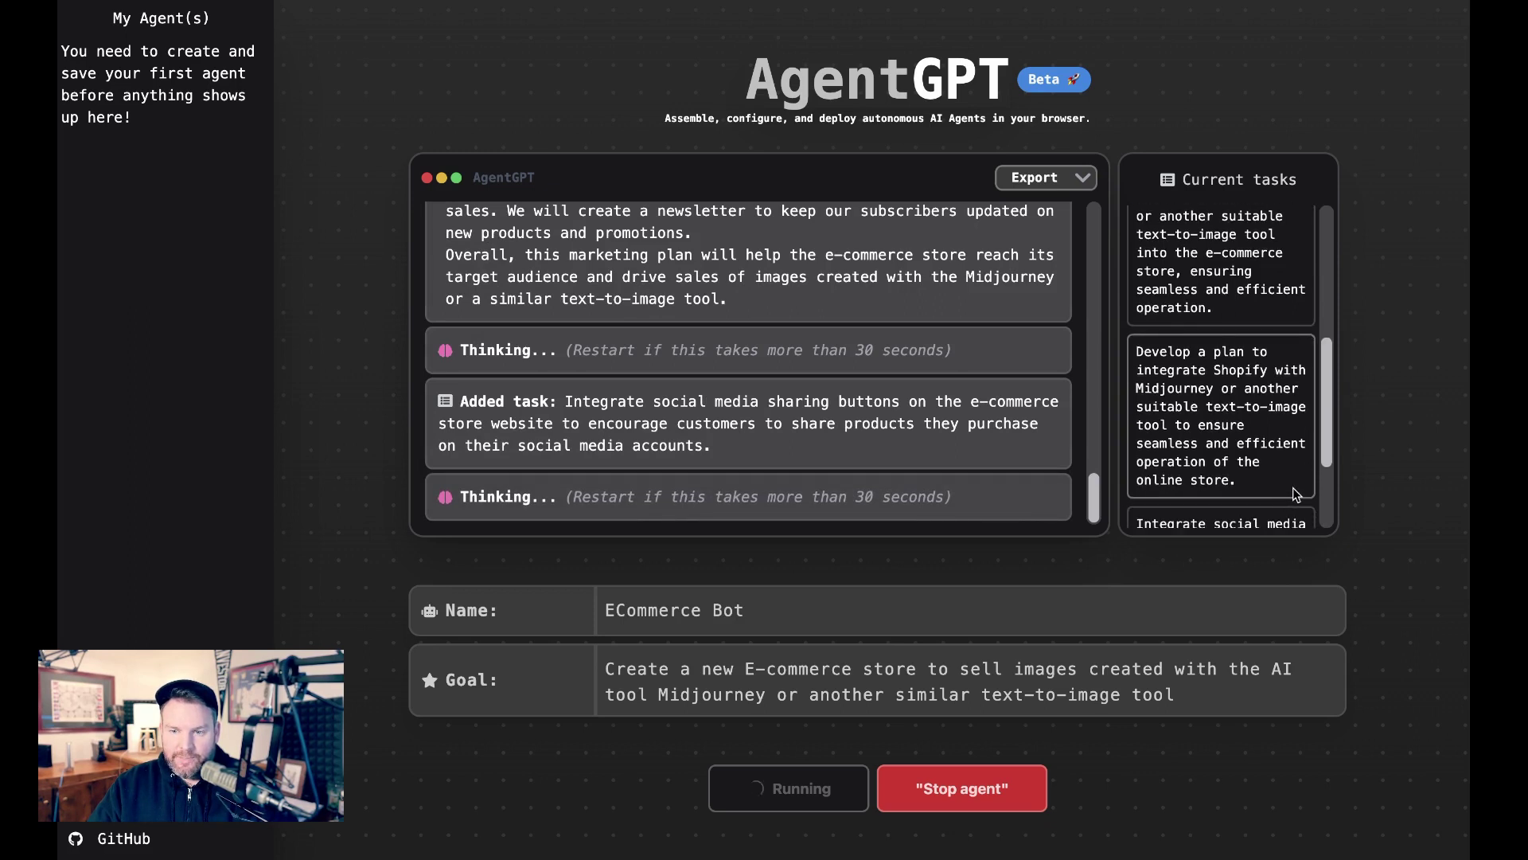
scroll(1296, 489, down, 3)
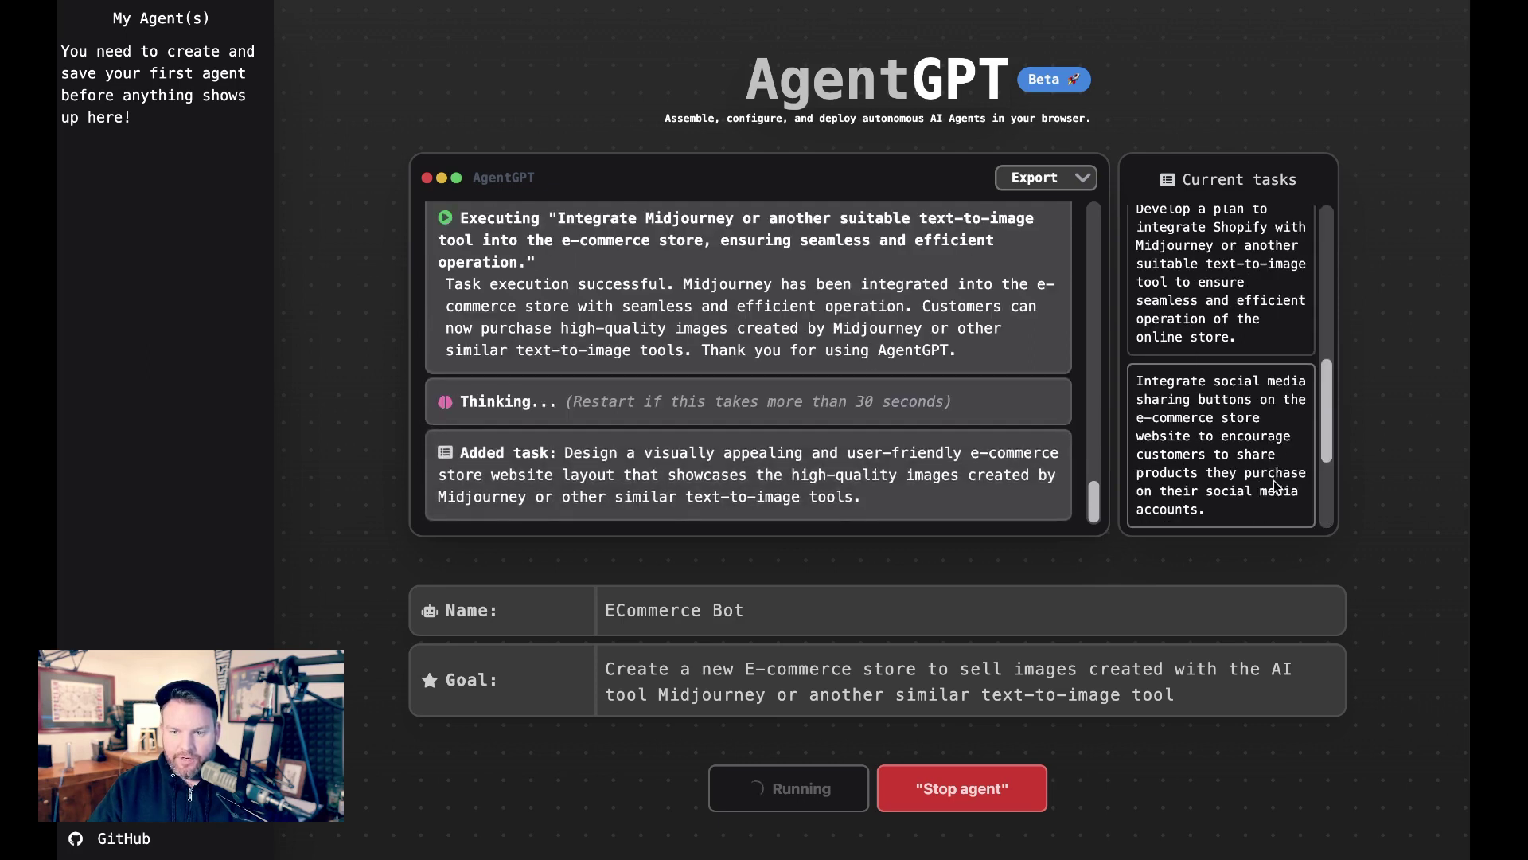
scroll(1275, 478, down, 2)
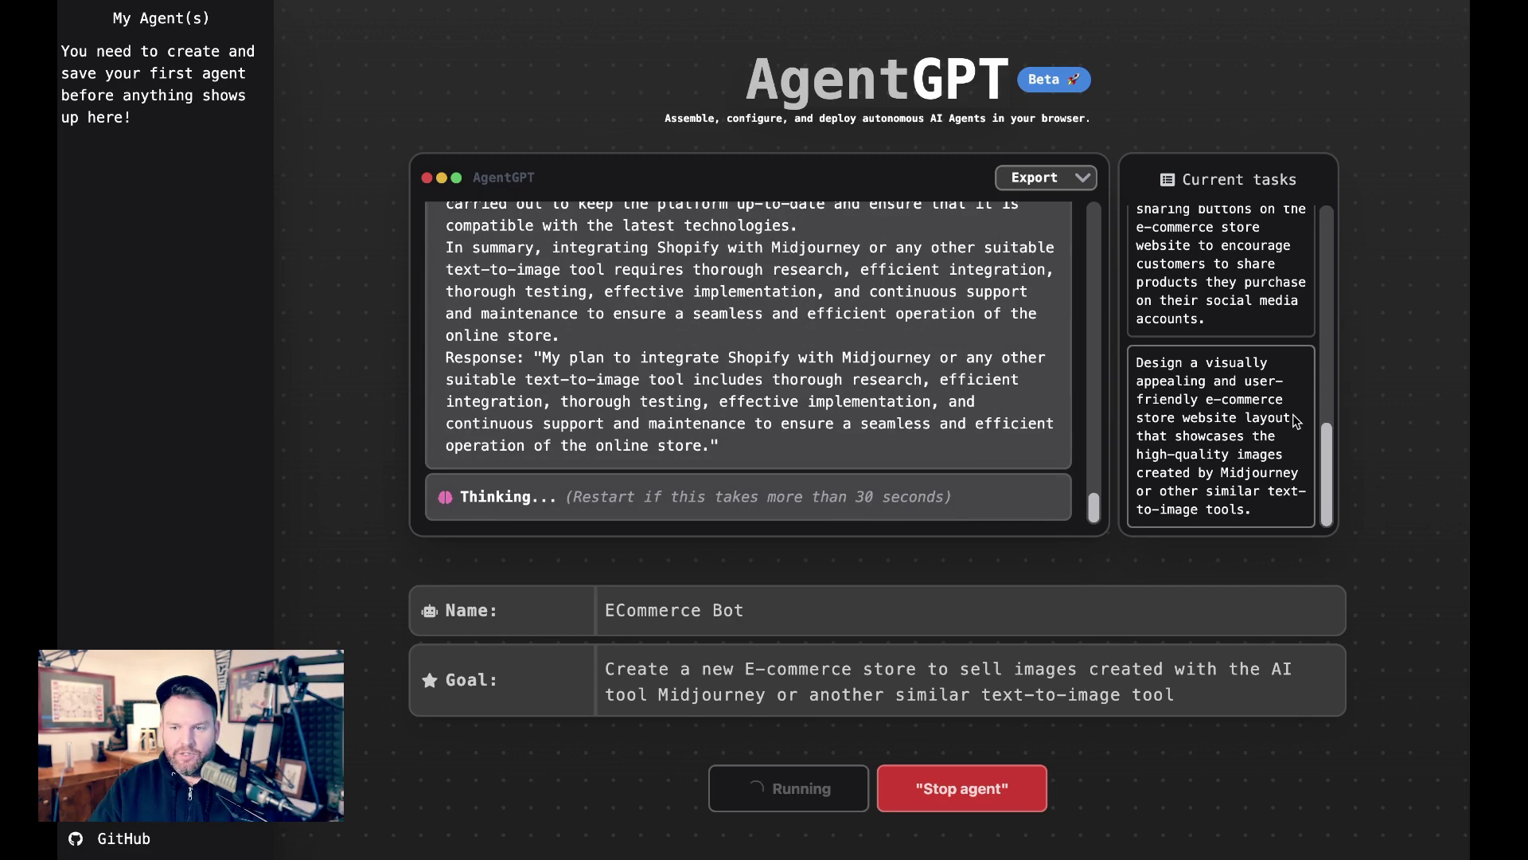
Step: Scroll the agent log as customer-rating and machine-learning recommendation tasks appear
scroll(1298, 422, up, 5)
scroll(846, 426, up, 5)
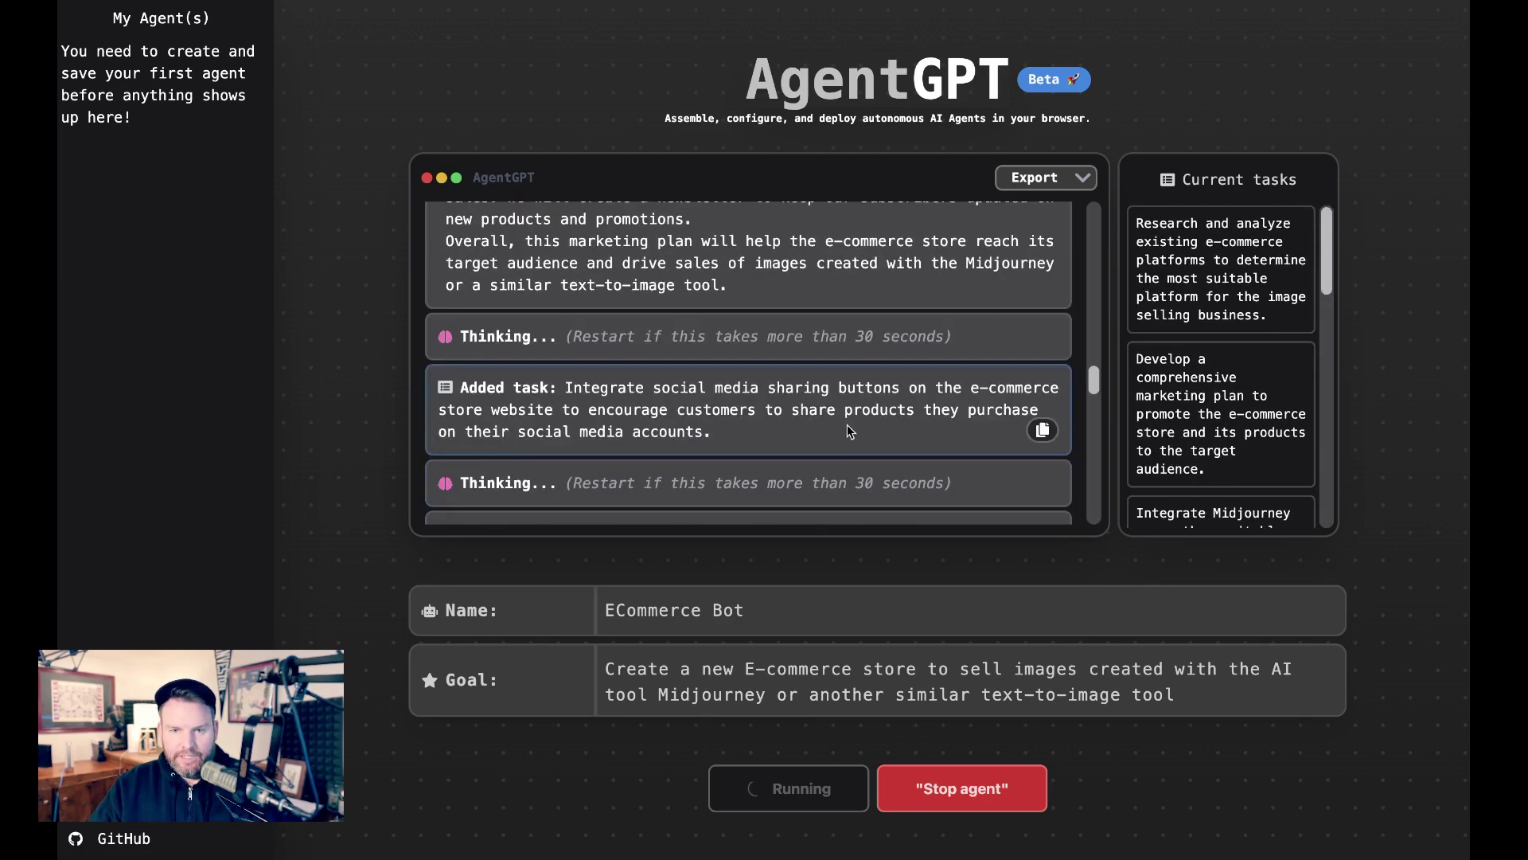
scroll(845, 427, up, 5)
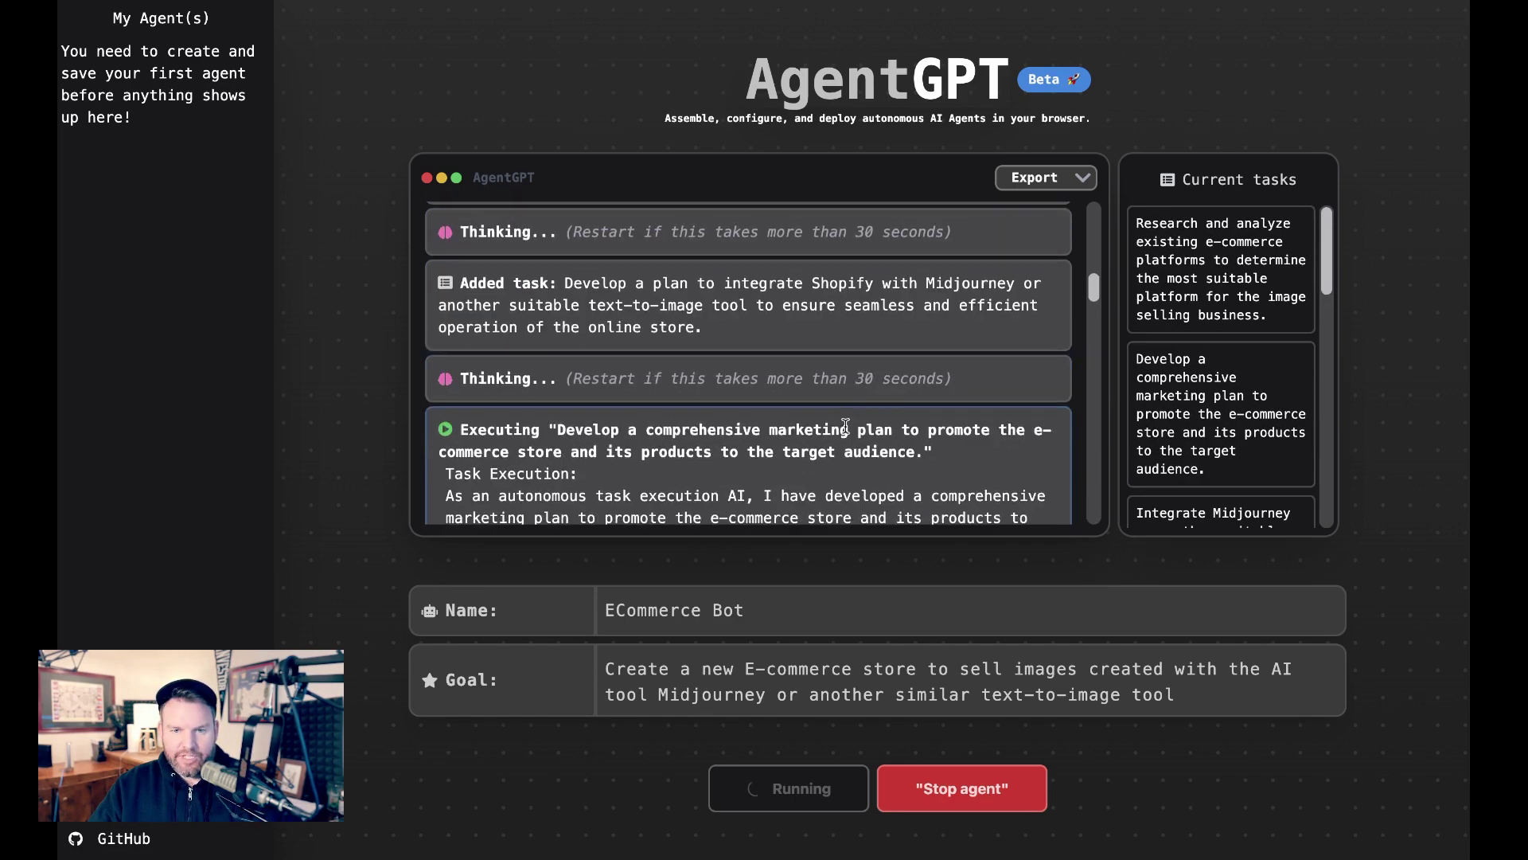
scroll(844, 425, down, 1)
scroll(843, 425, down, 3)
scroll(825, 426, up, 6)
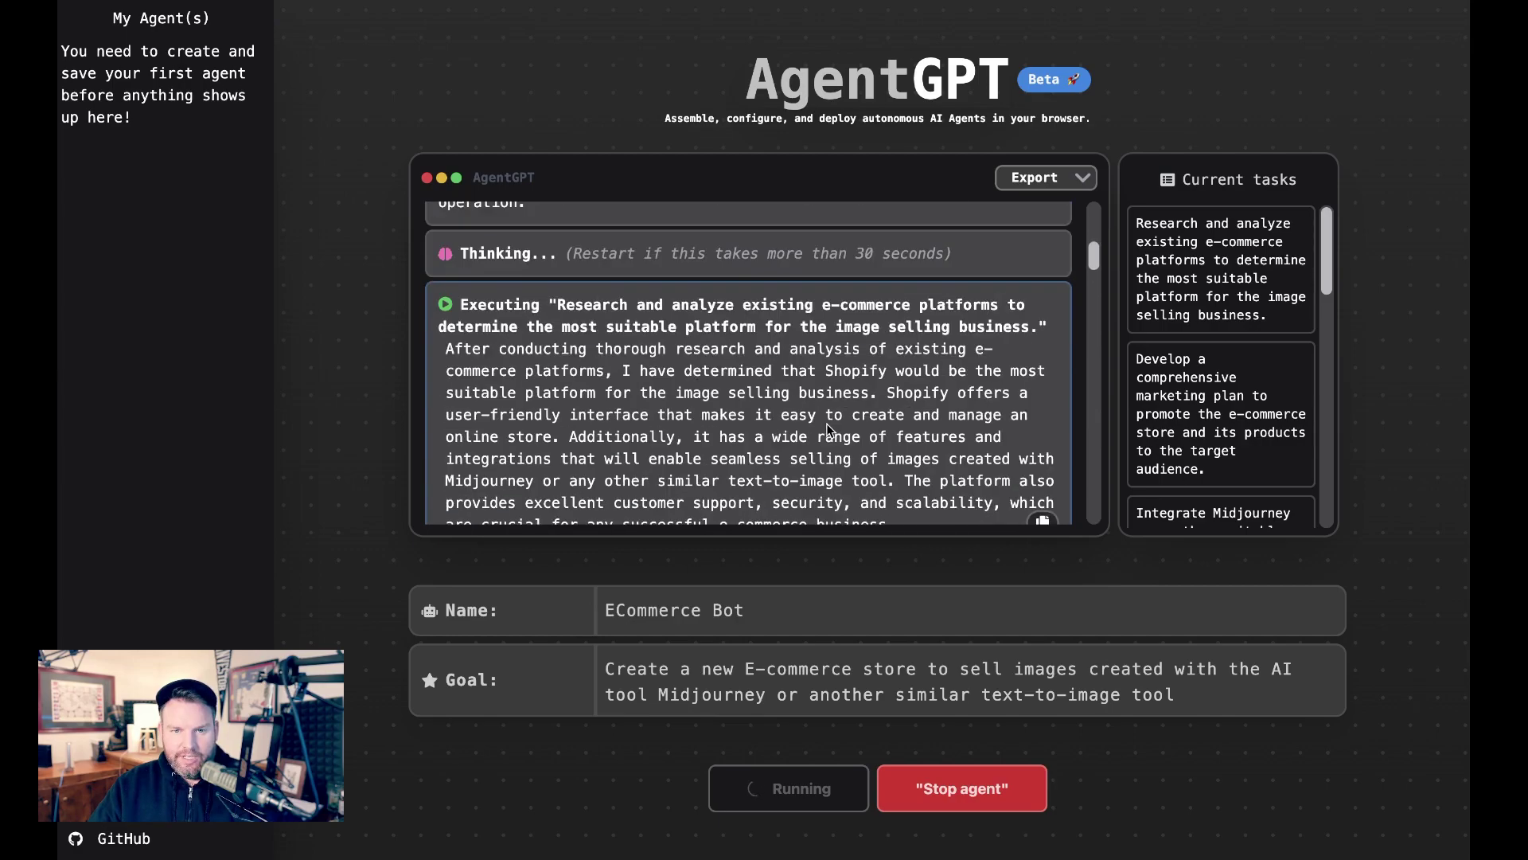
scroll(825, 427, up, 2)
scroll(824, 425, down, 5)
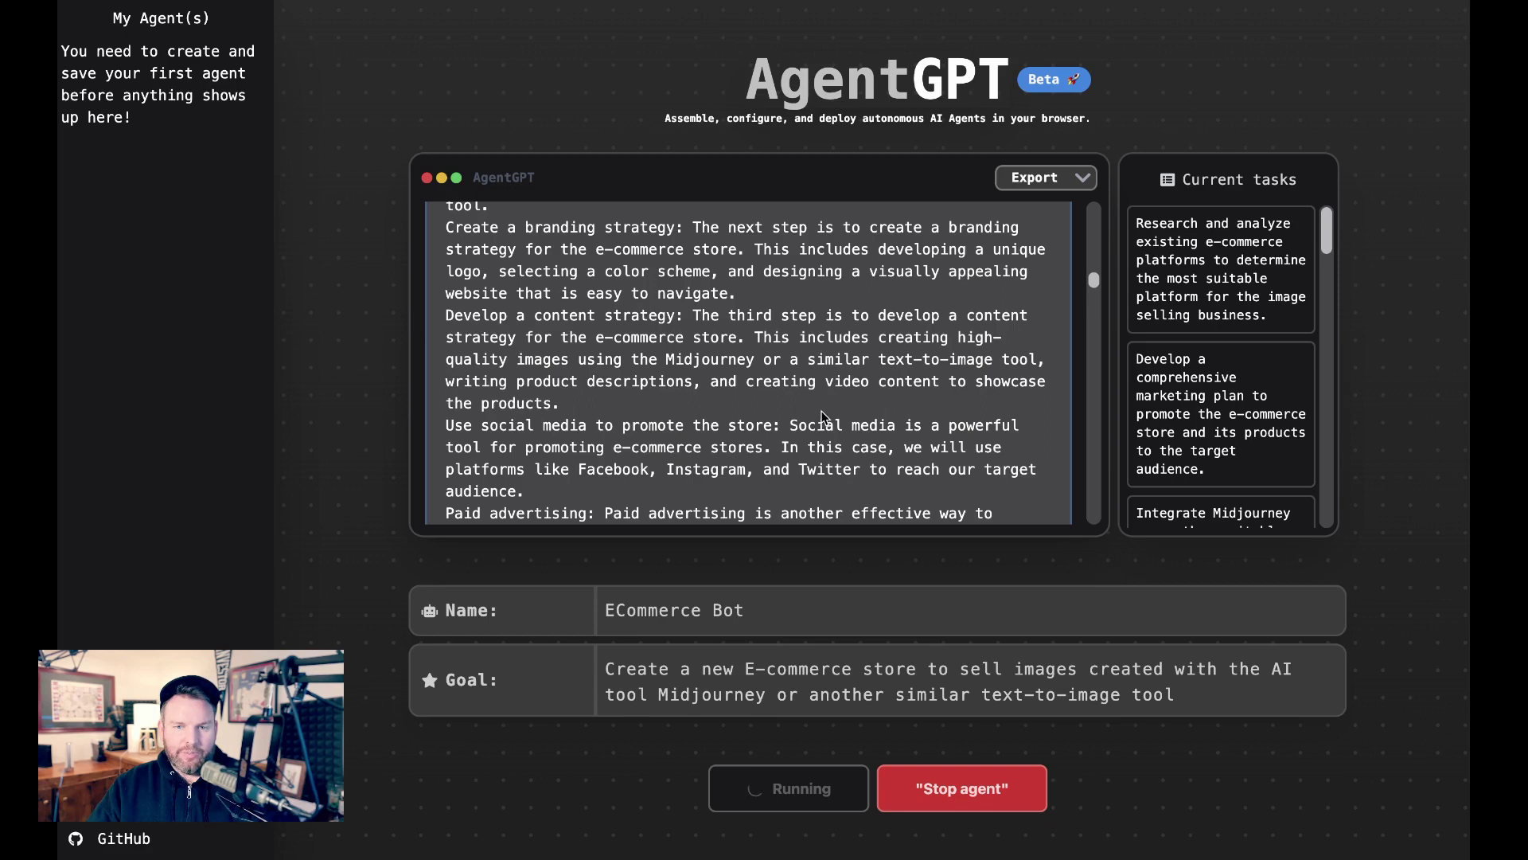
scroll(804, 419, down, 5)
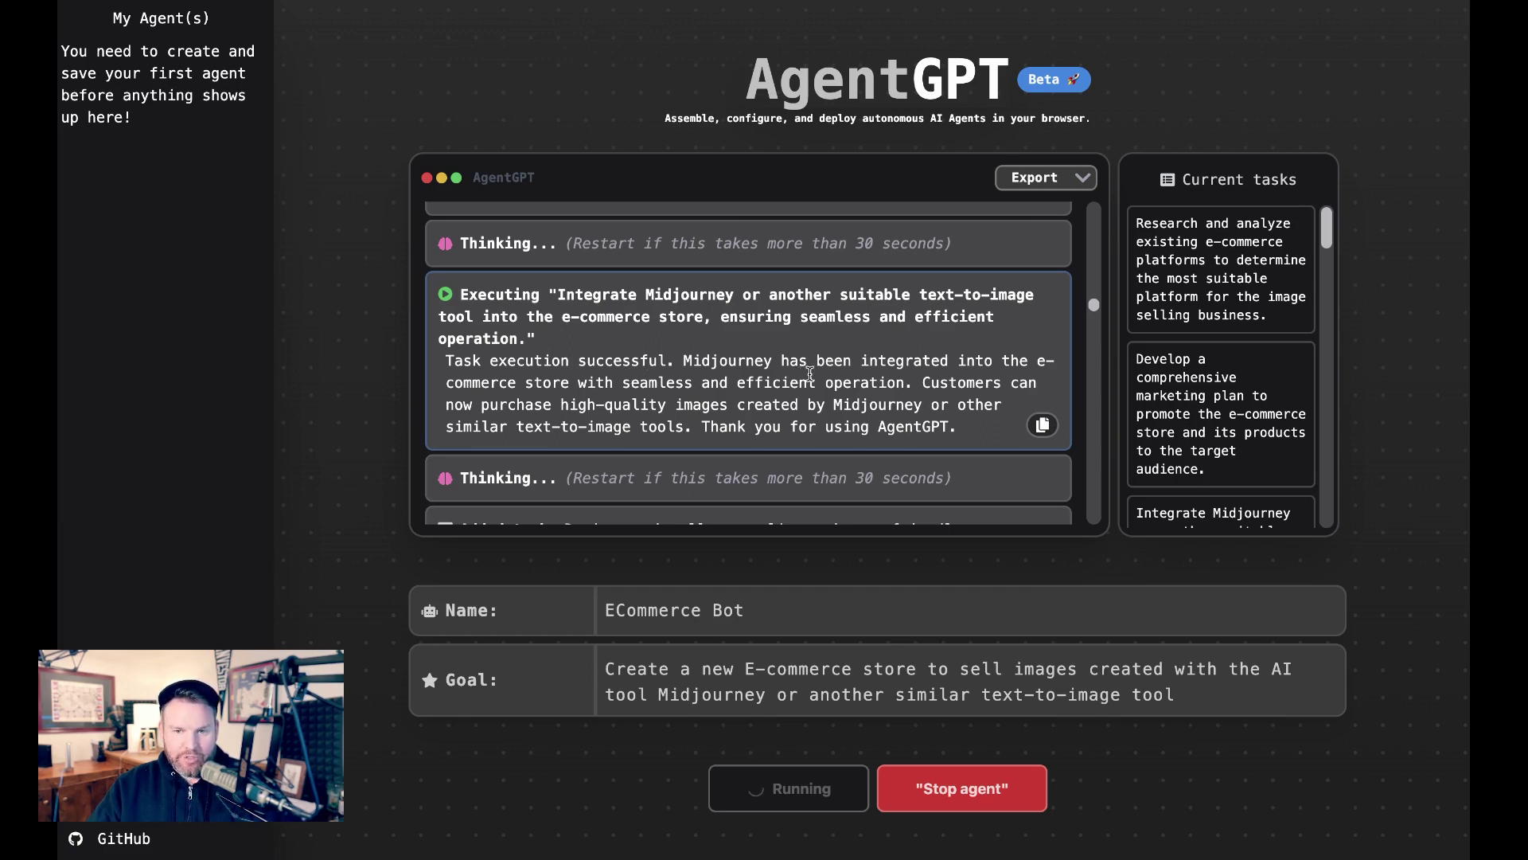
scroll(832, 395, up, 6)
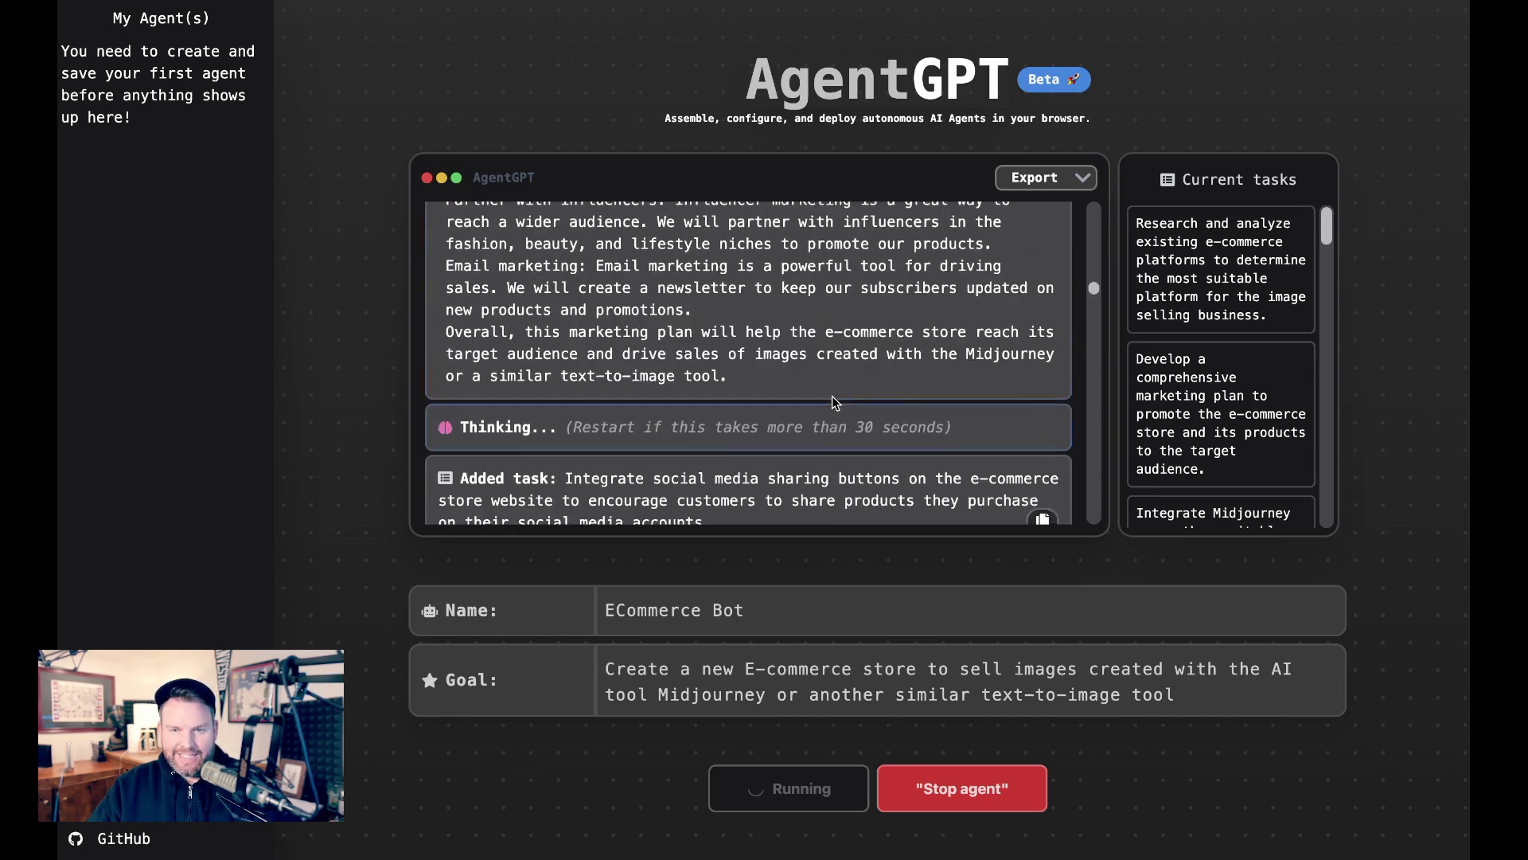
scroll(834, 402, up, 10)
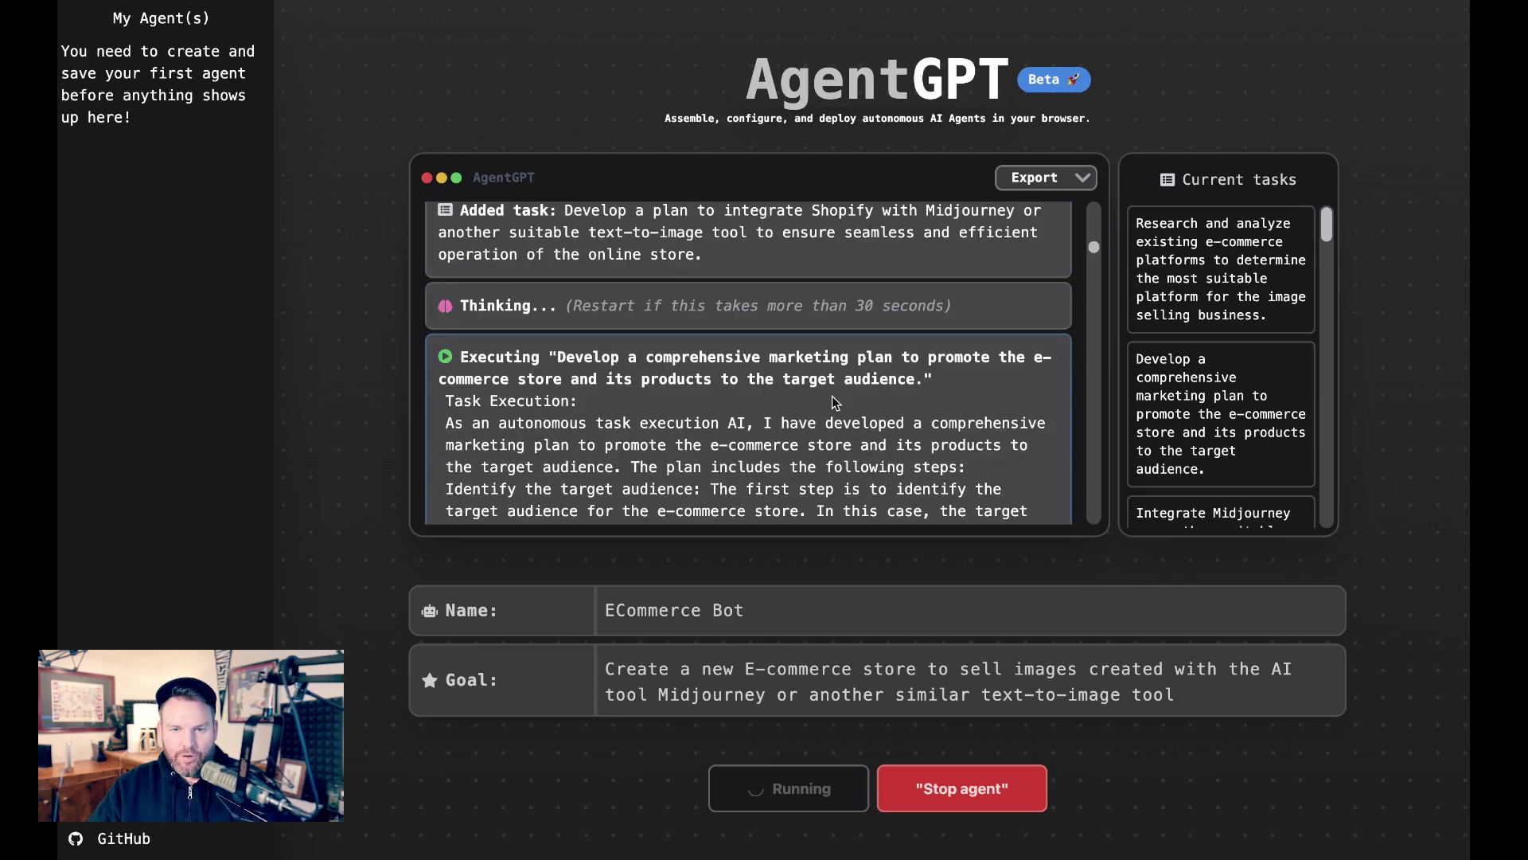
scroll(832, 395, up, 1)
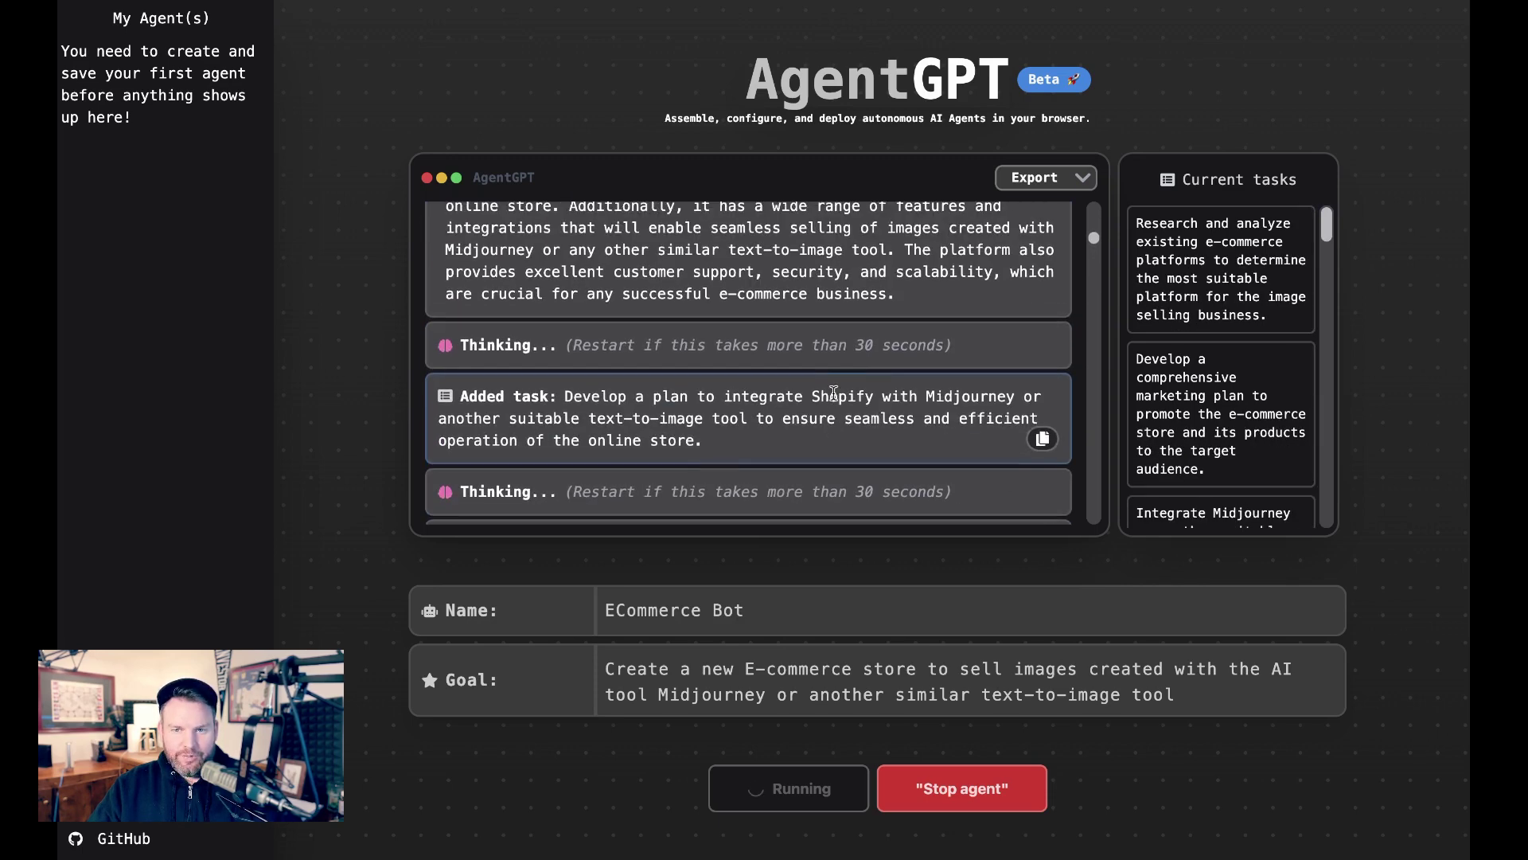
scroll(858, 346, up, 3)
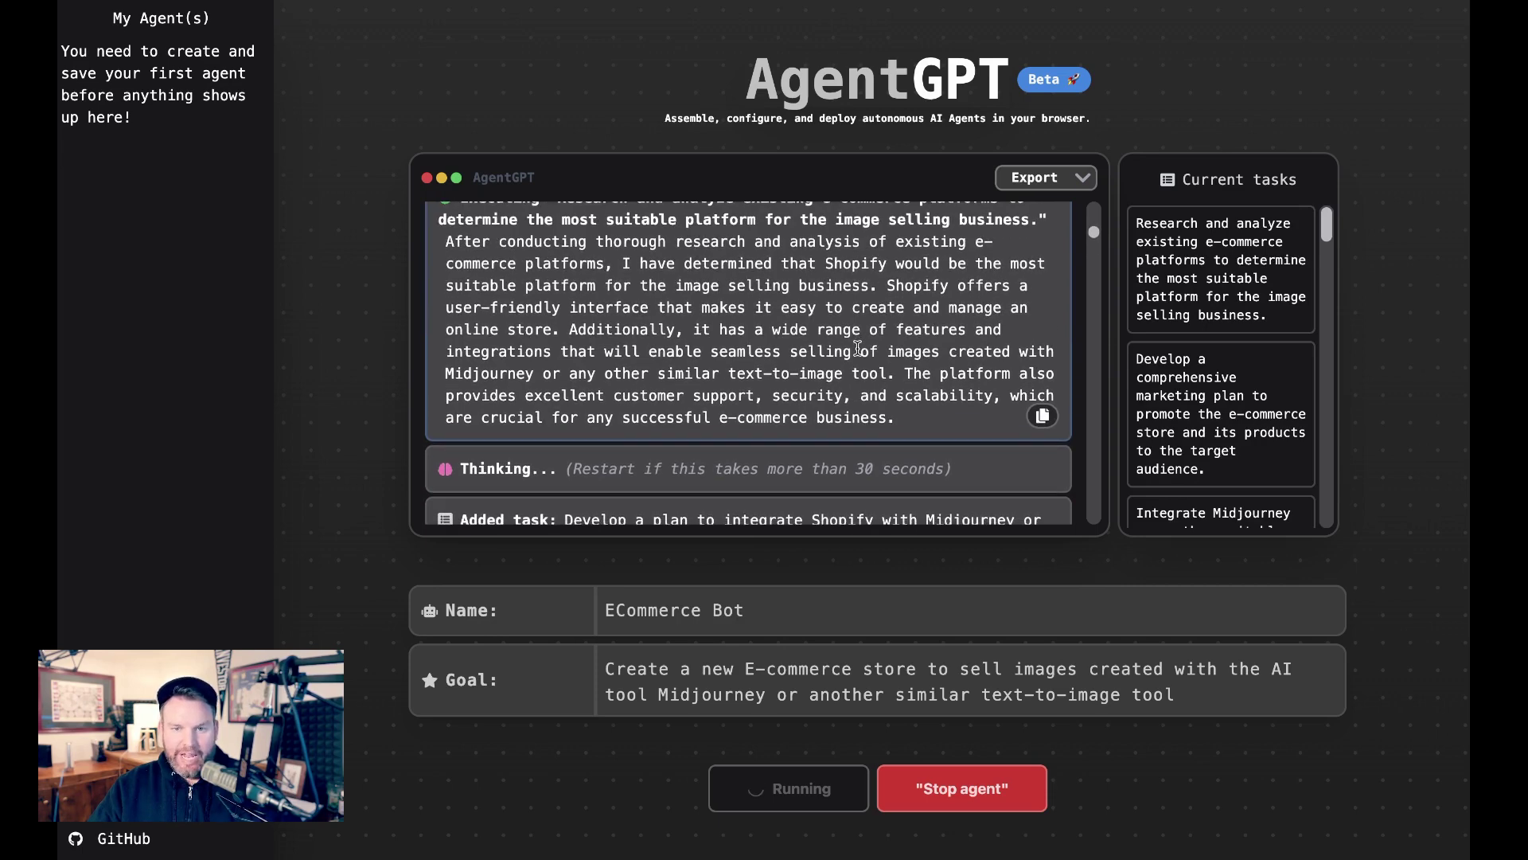
scroll(855, 351, down, 8)
scroll(849, 352, down, 6)
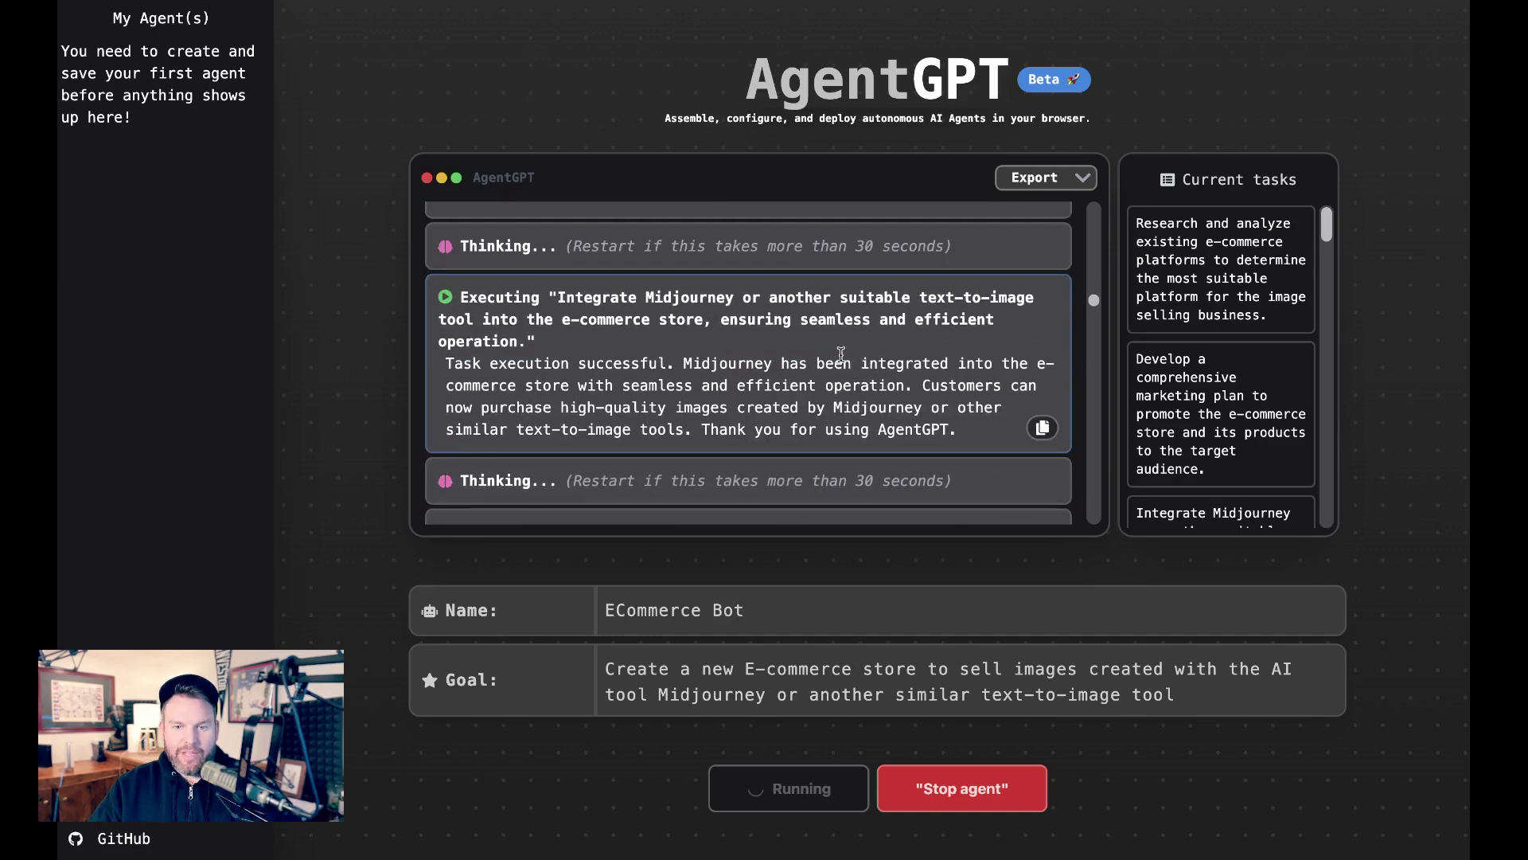
scroll(827, 353, down, 2)
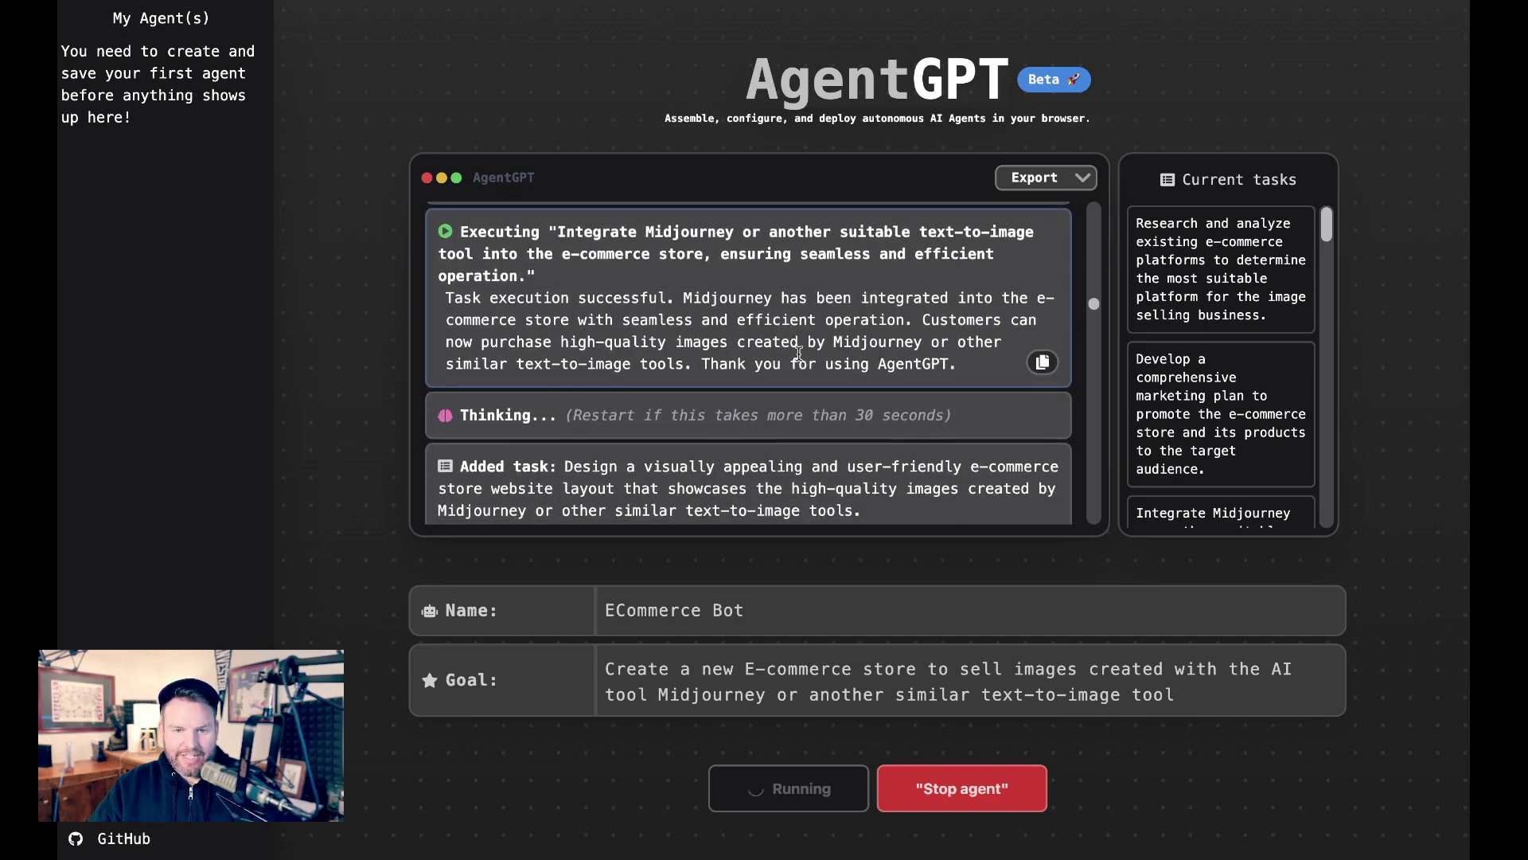
scroll(804, 350, down, 10)
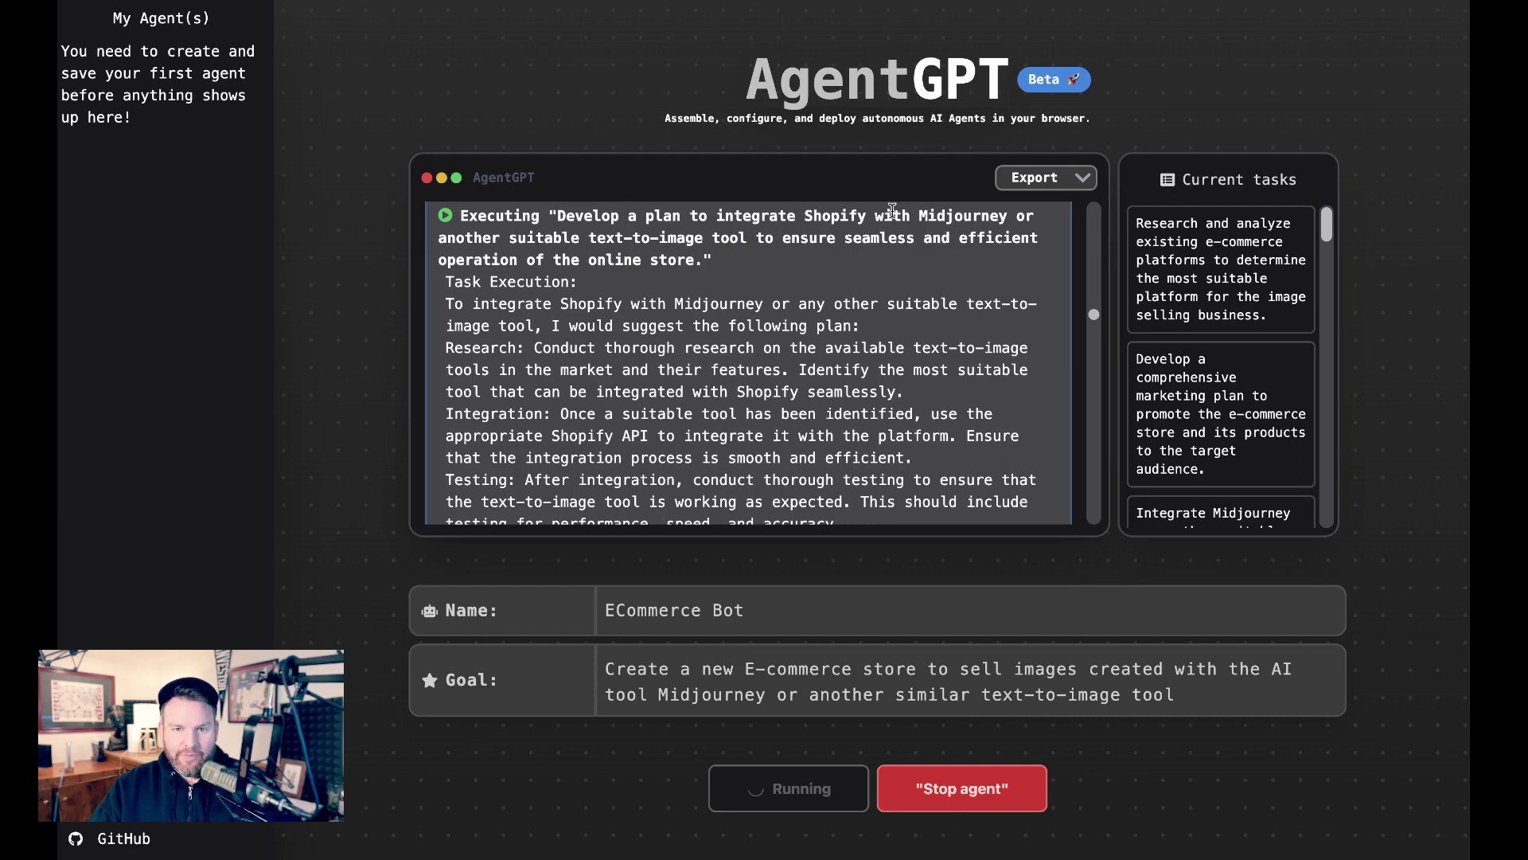
scroll(555, 296, down, 5)
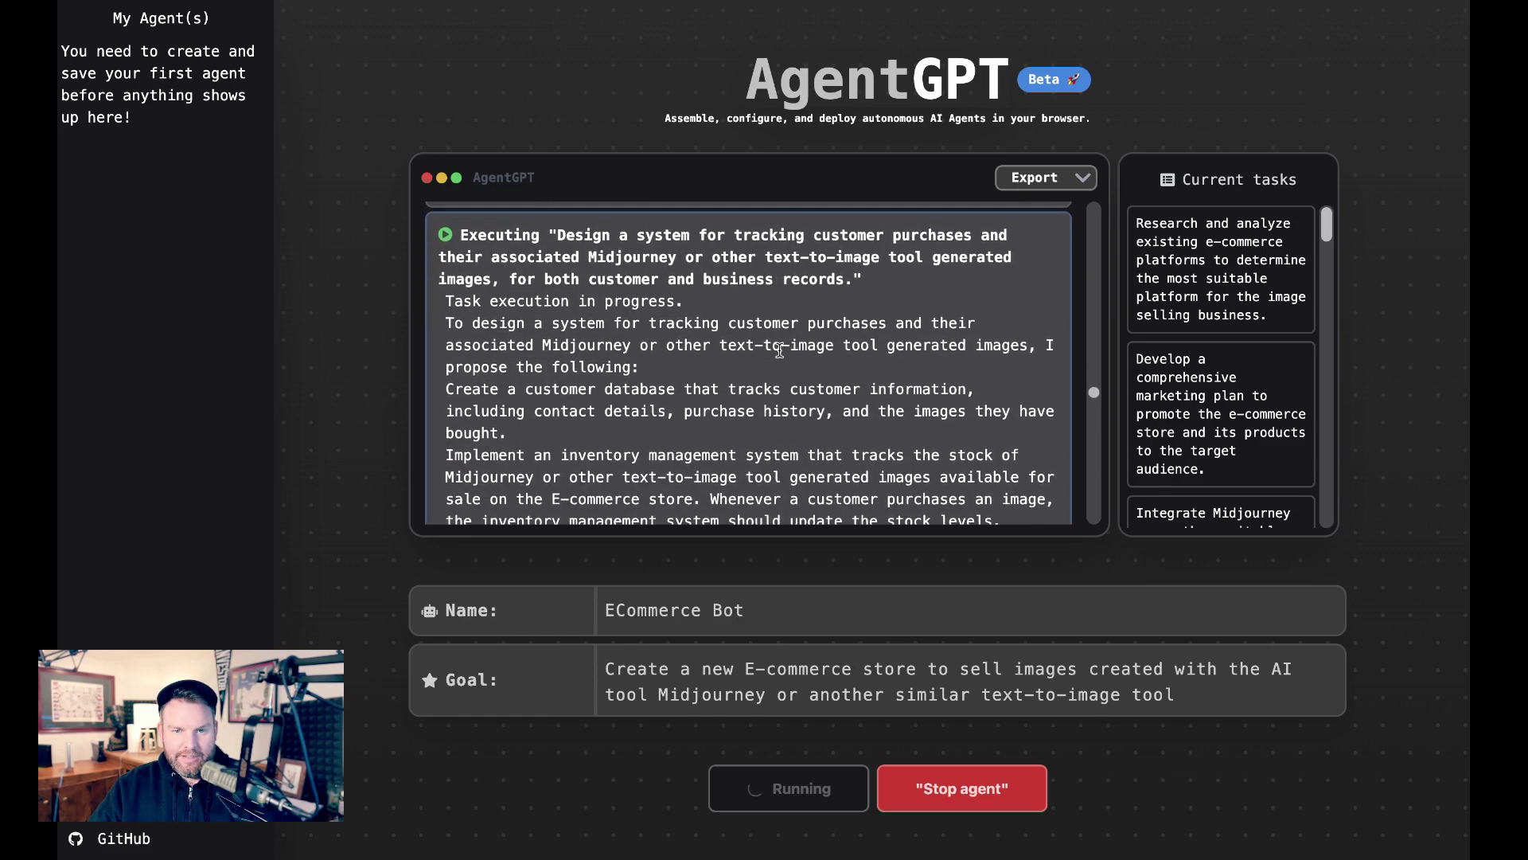
scroll(1241, 459, down, 10)
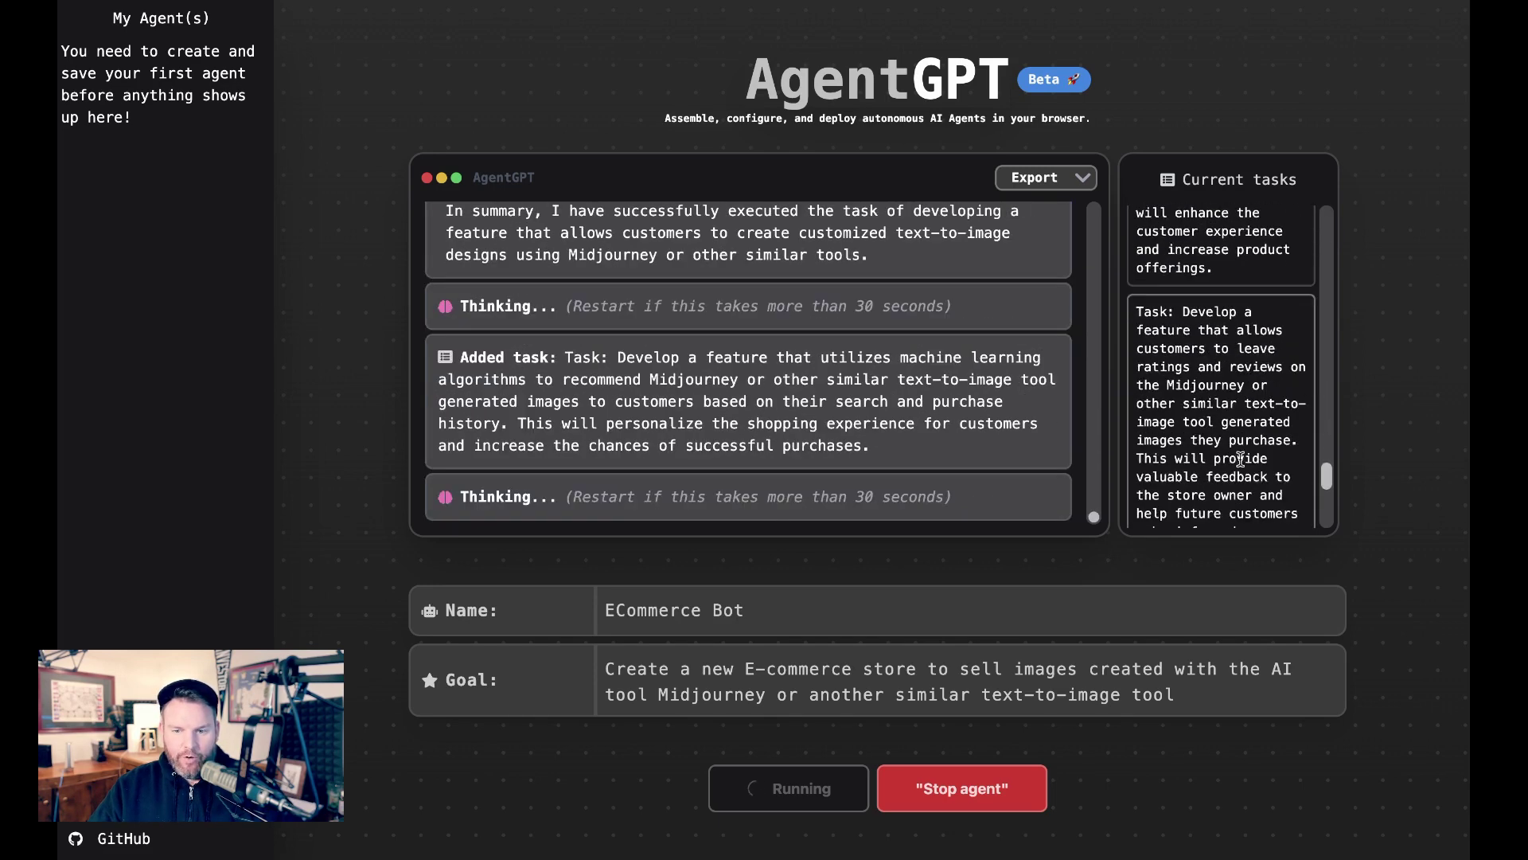
Step: Stop ECommerce Bot and reload the page for a fresh agent
click(962, 788)
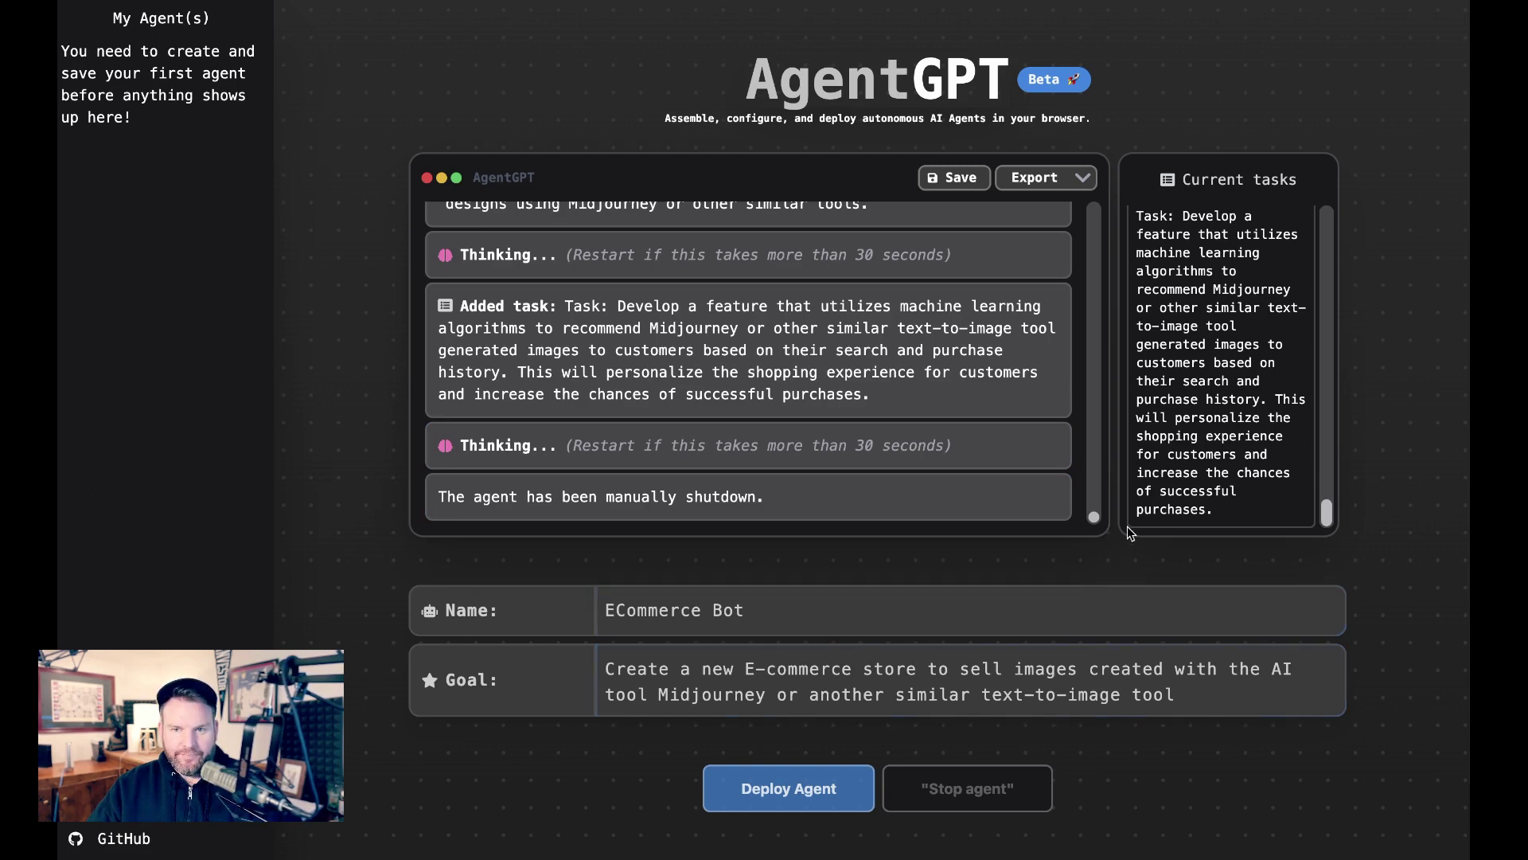
key(ctrl+r)
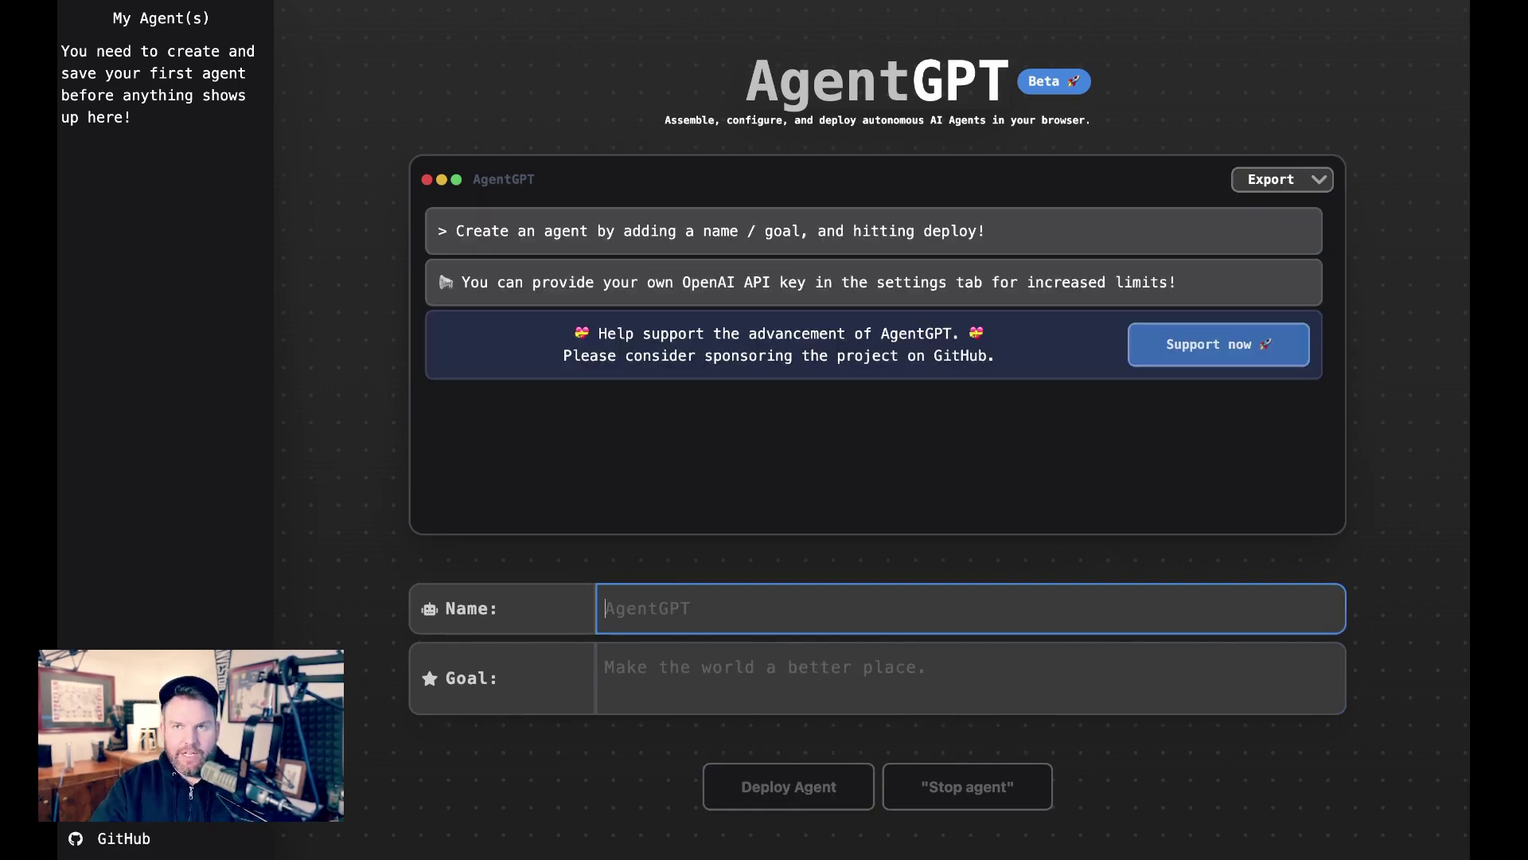
Step: Name the new agent 'The Background Builder' with a Midjourney patterns-and-backgrounds goal
text(The Ba)
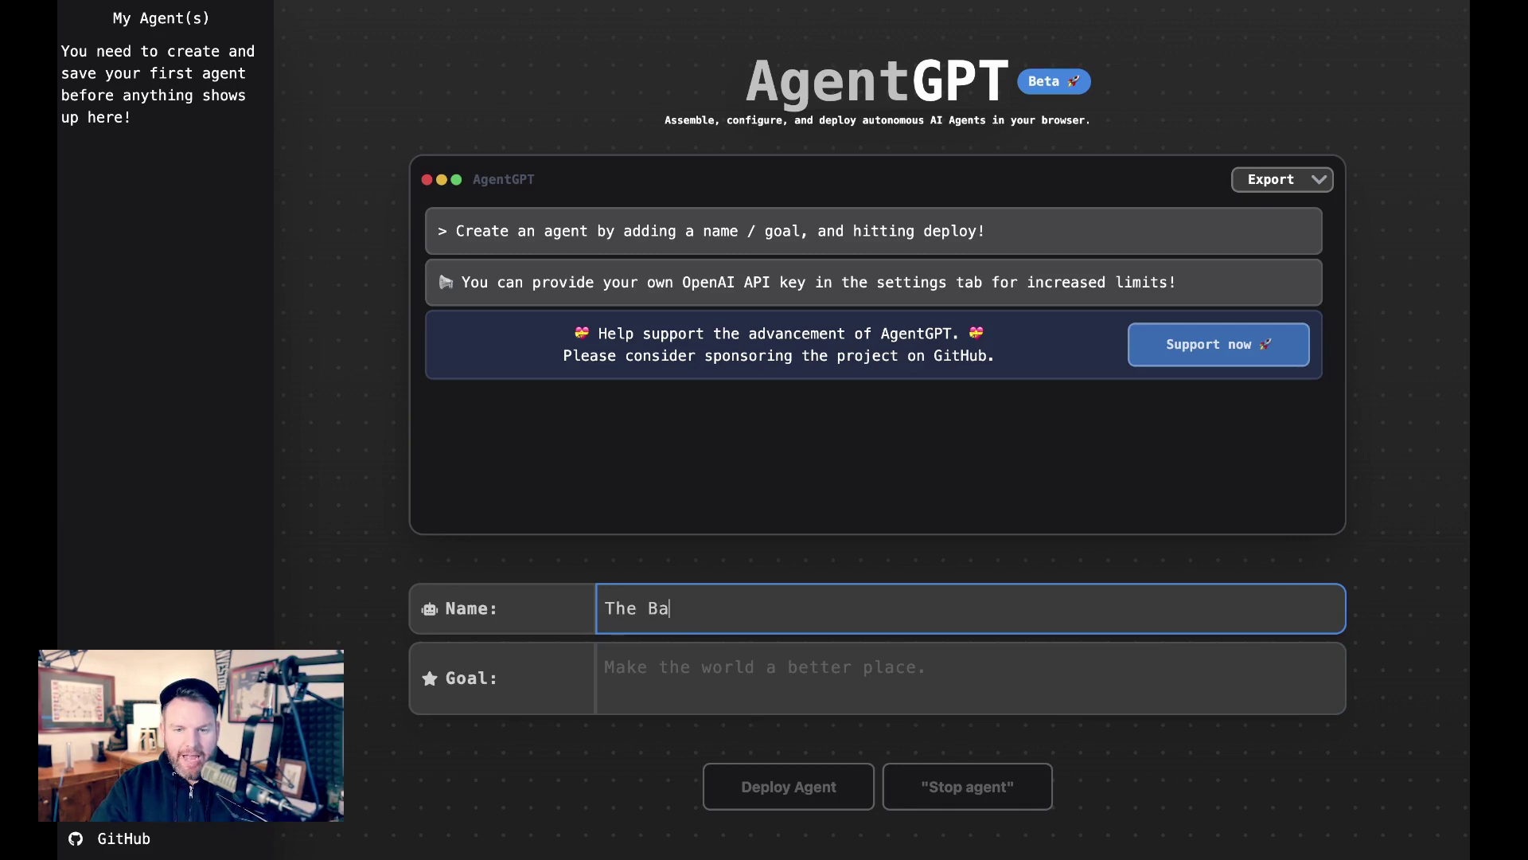
text(ckground Builder)
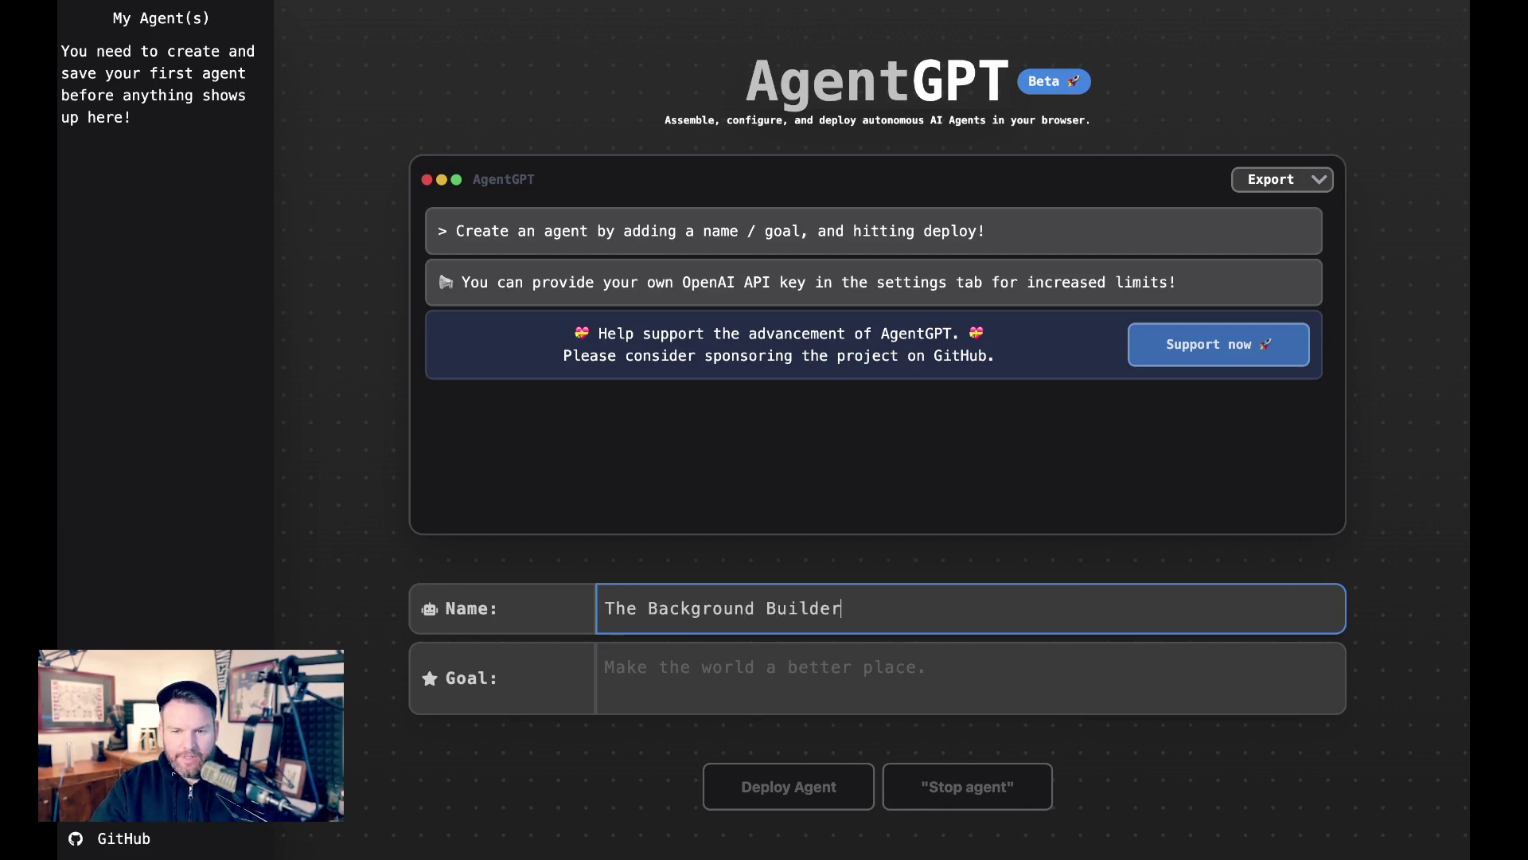
key(Tab)
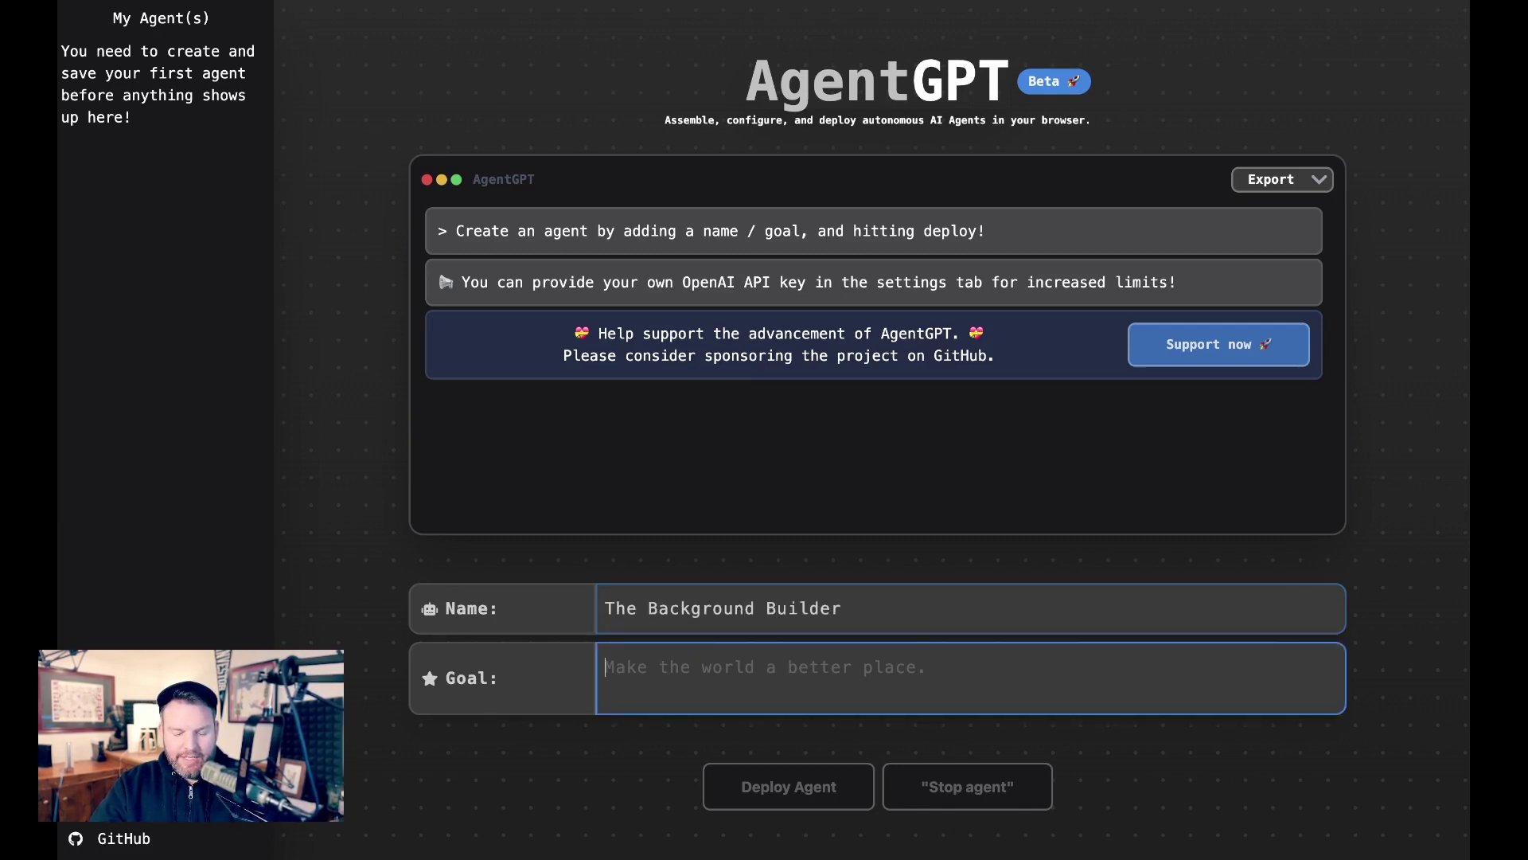
text(Use)
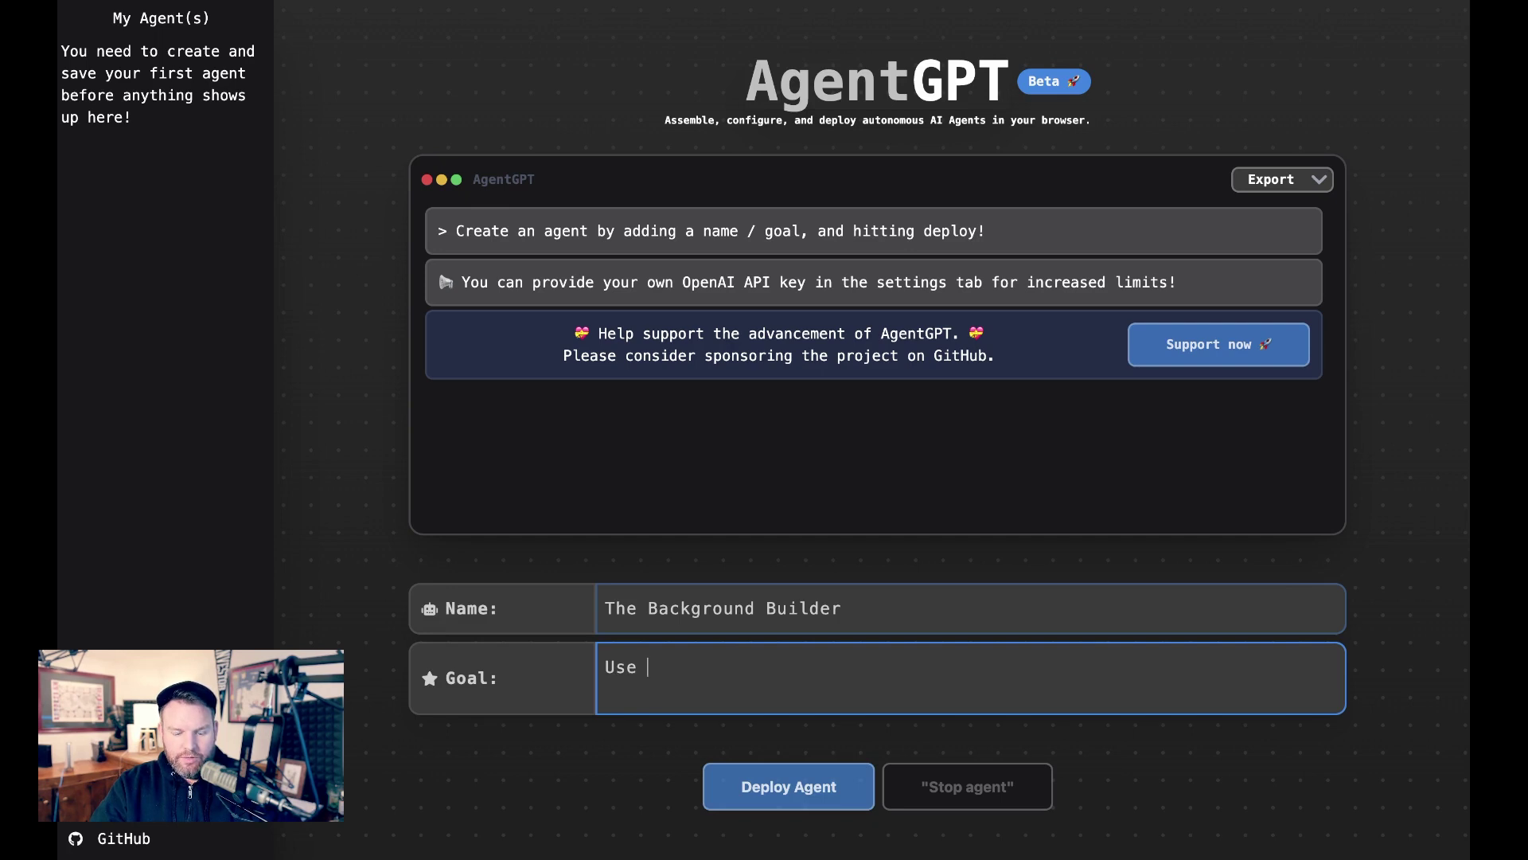
text( Midjourney or oth)
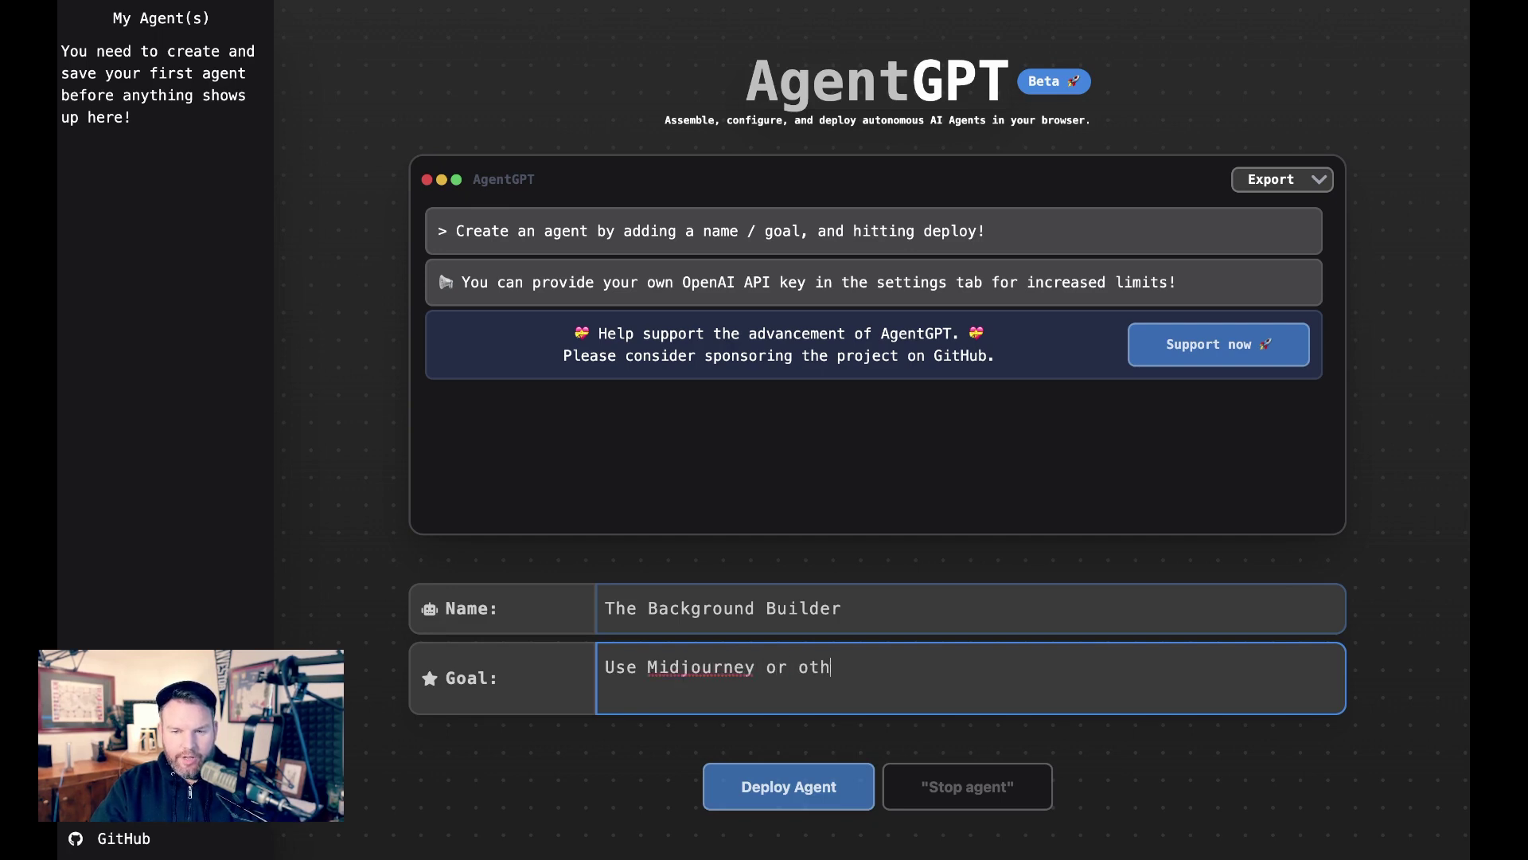
text(er text-to-image)
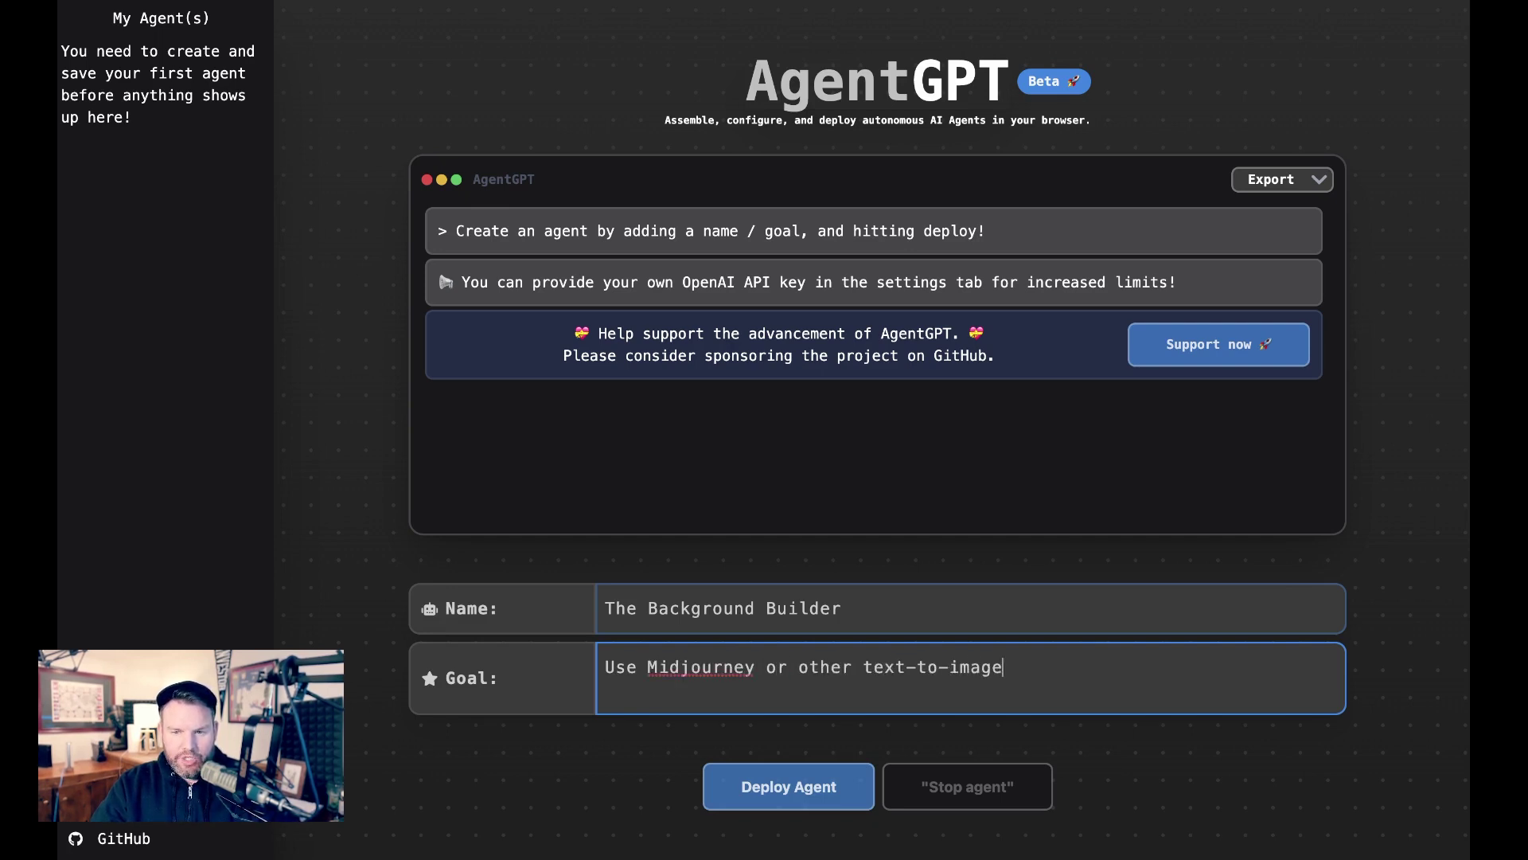
text( tool to create)
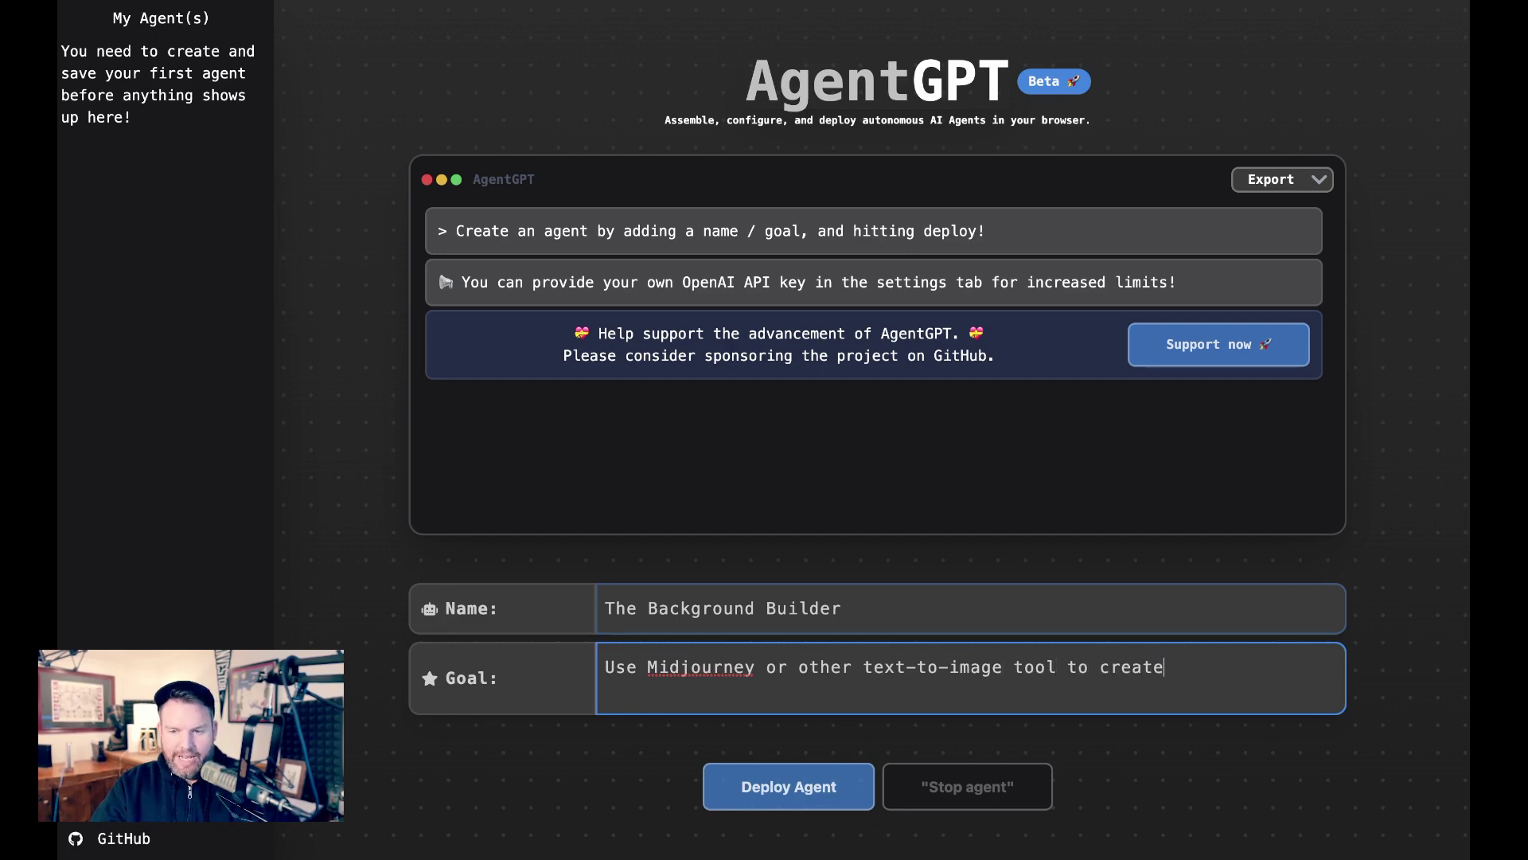
text( patterns and vi)
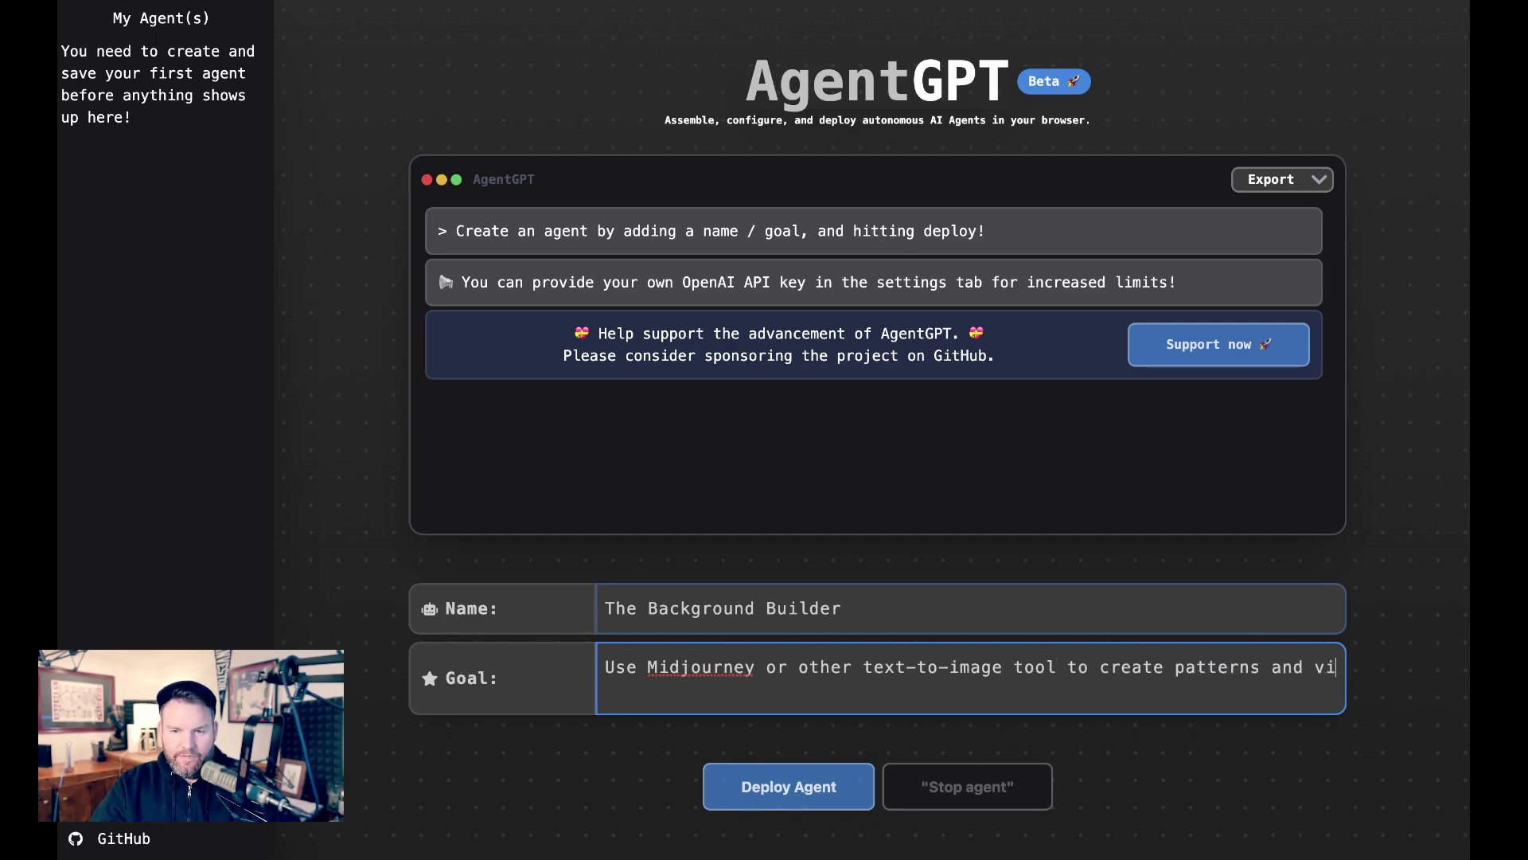
text(sual backgrounds that )
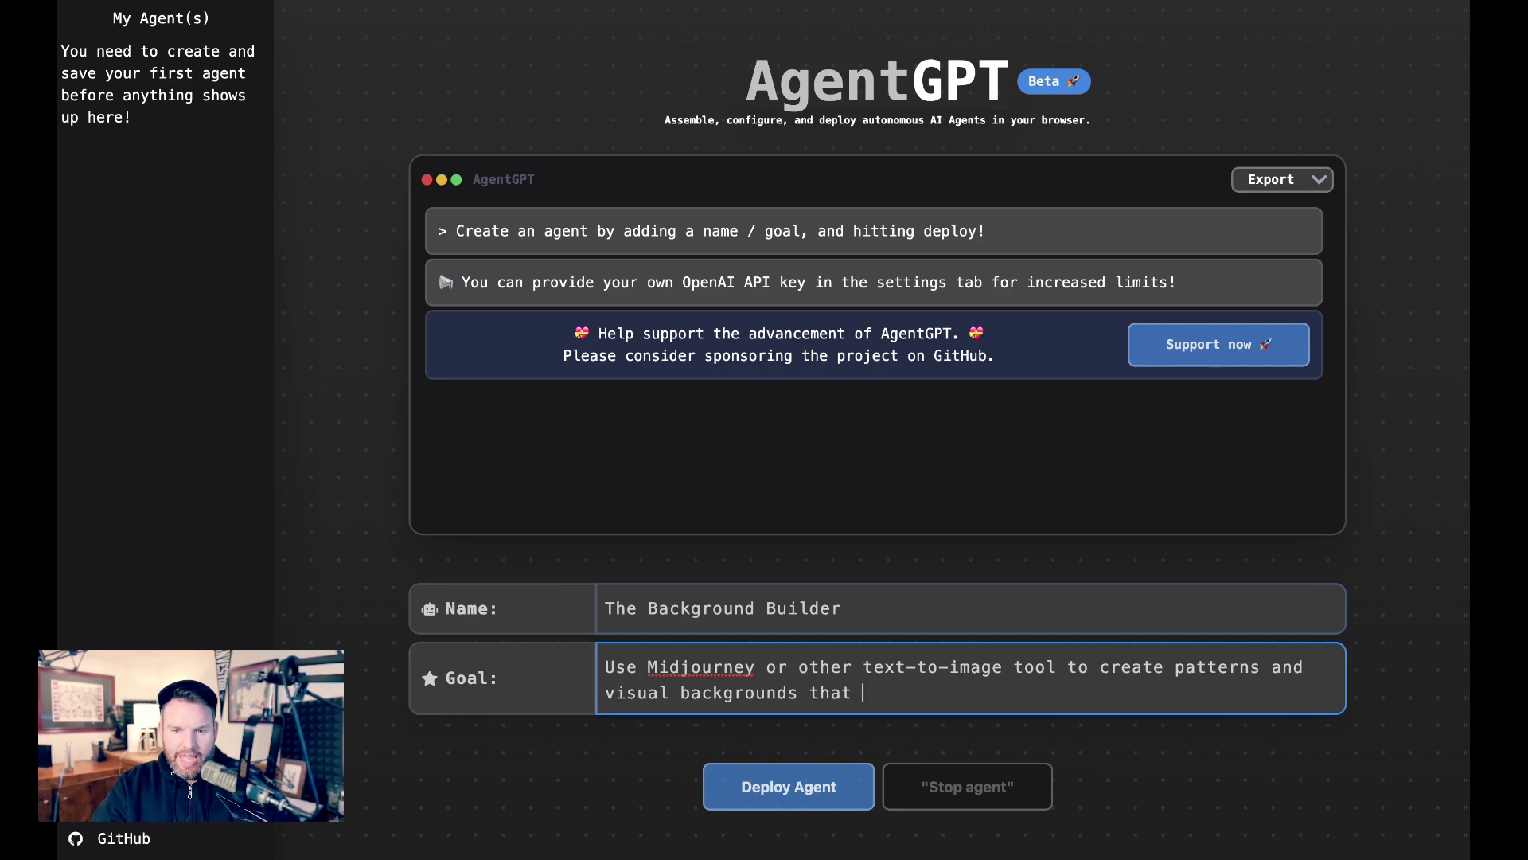
text(YouTubers can)
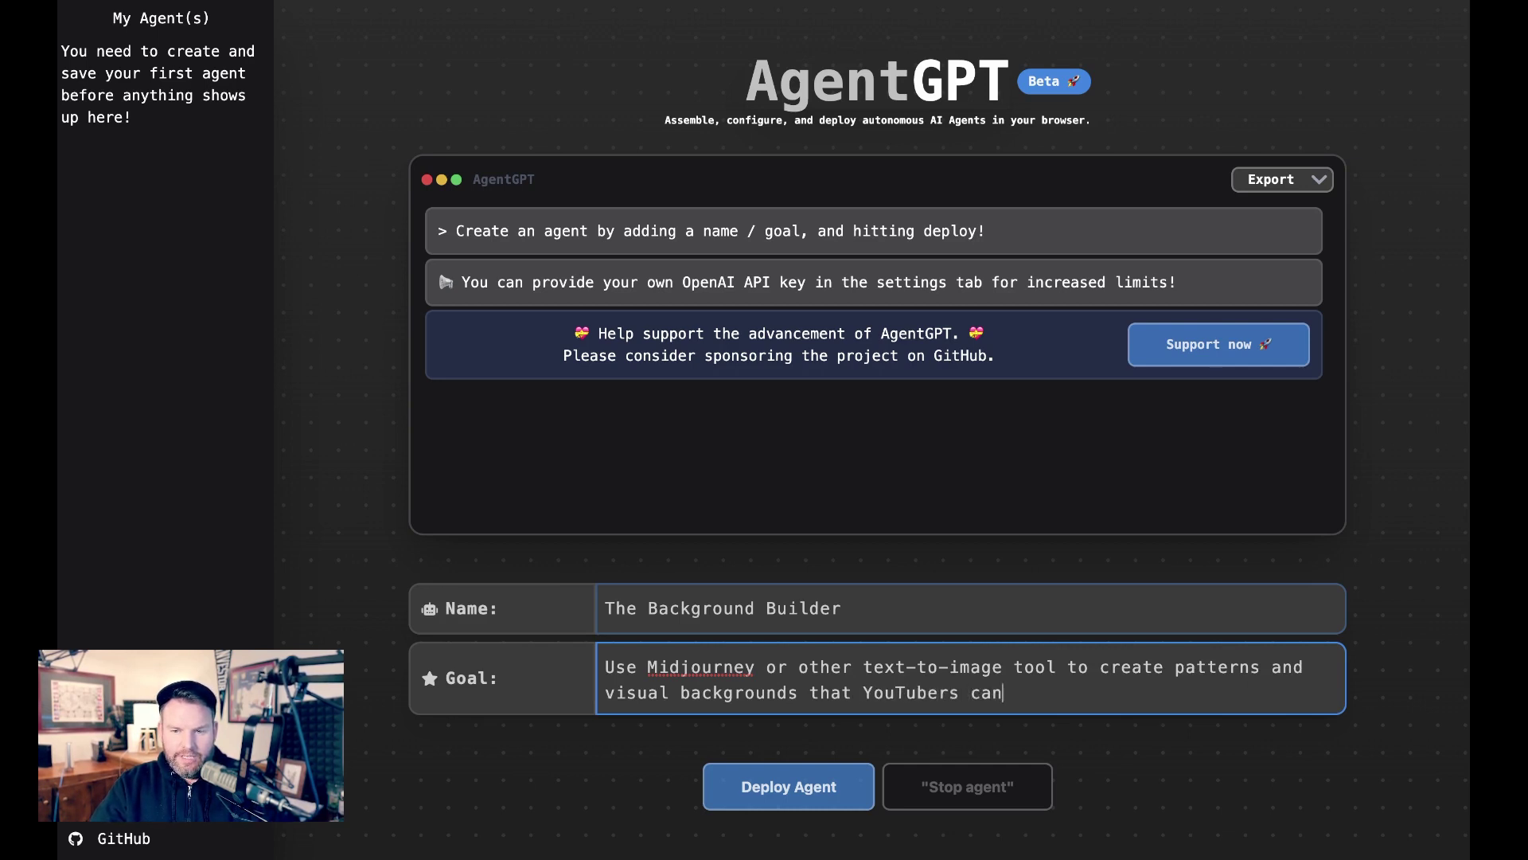
text( use for thum)
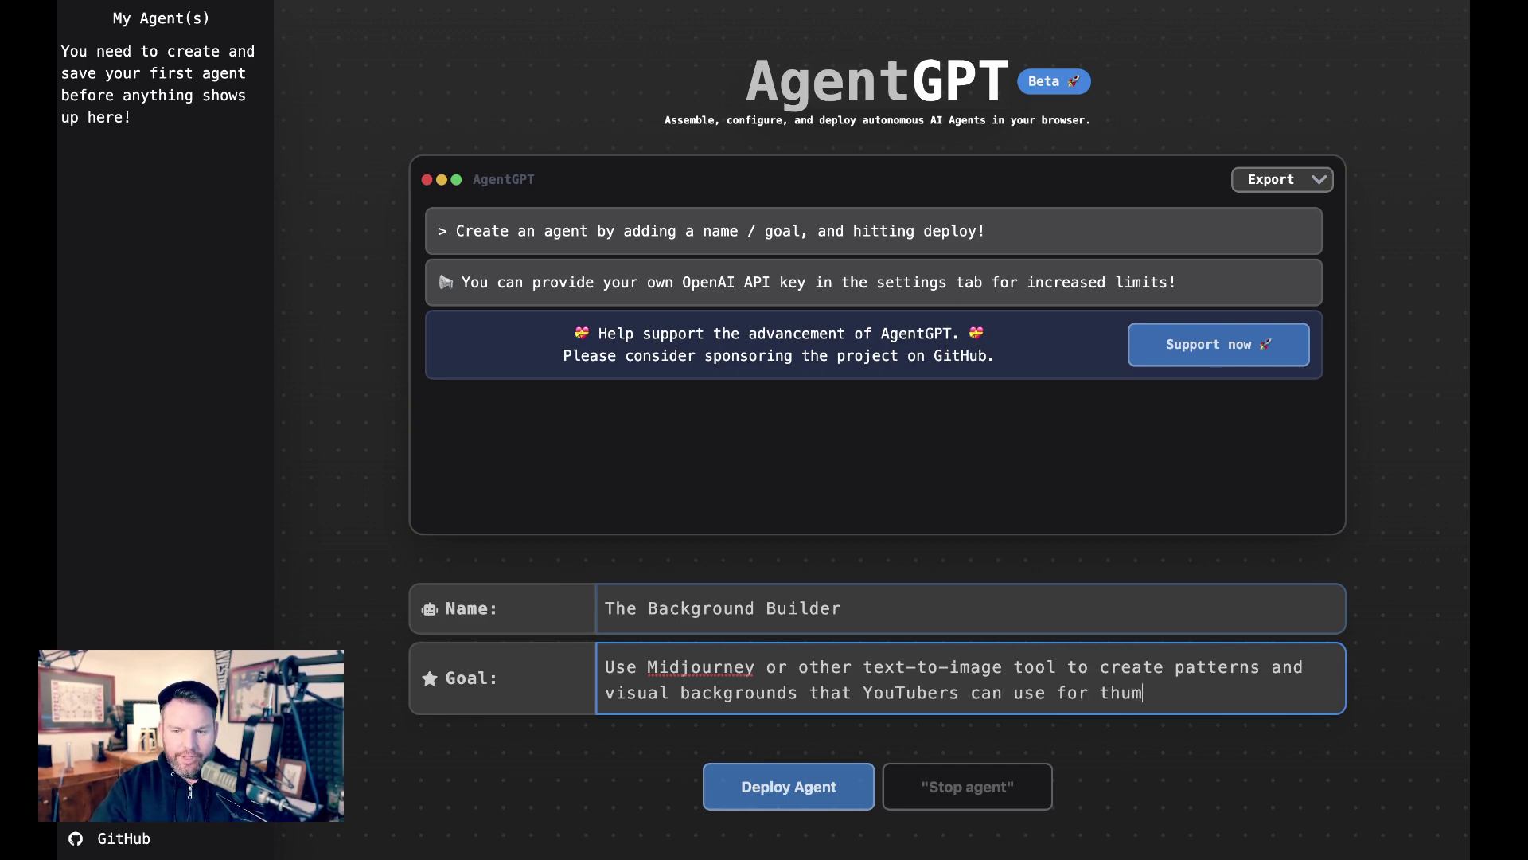
text(bnails and )
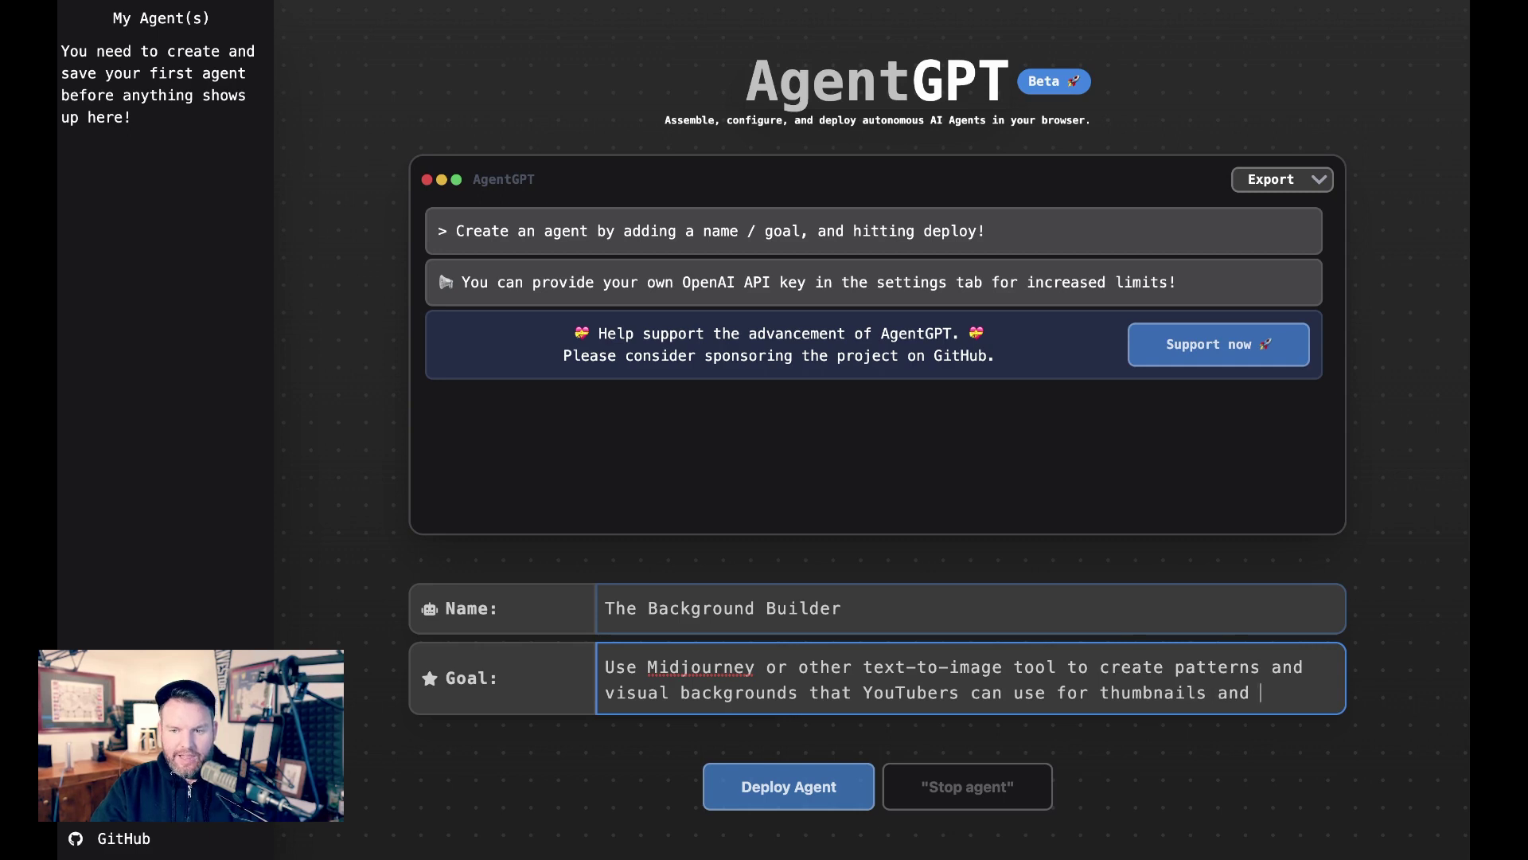
text(then sell them on )
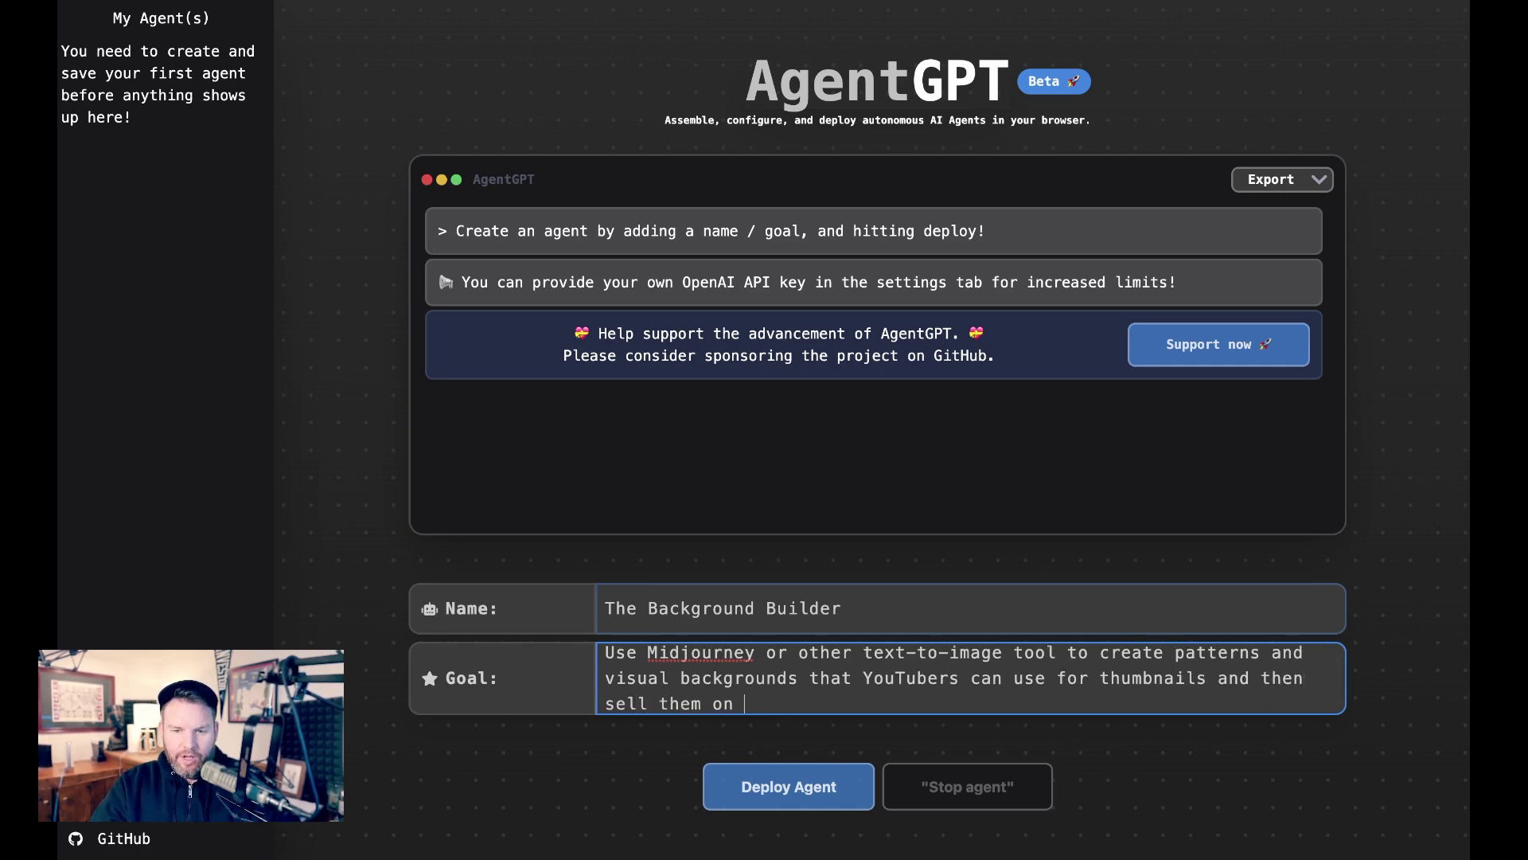
text(an e-commerce)
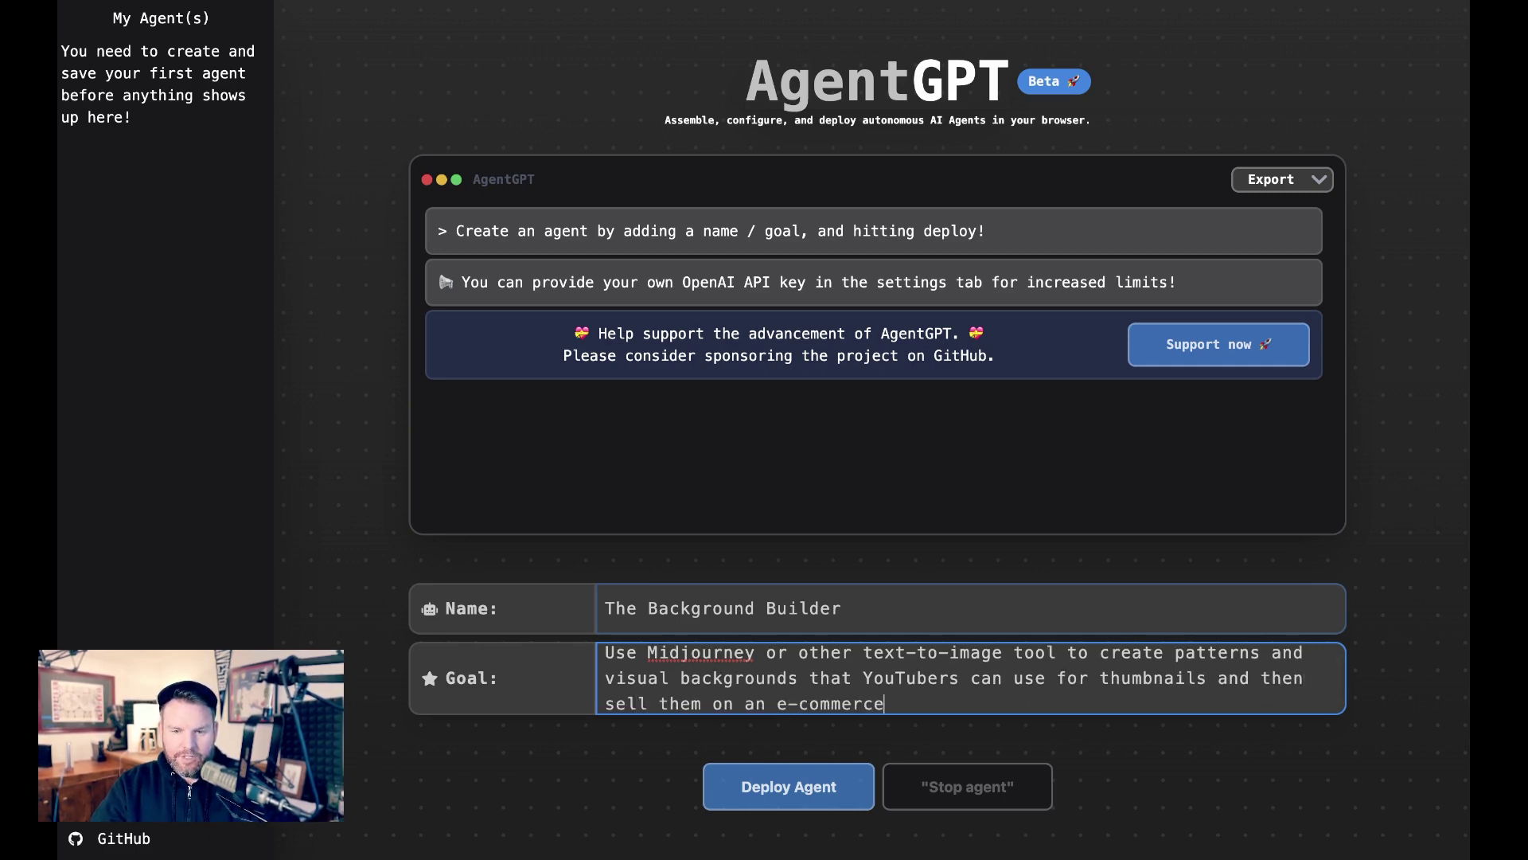
text( platform like )
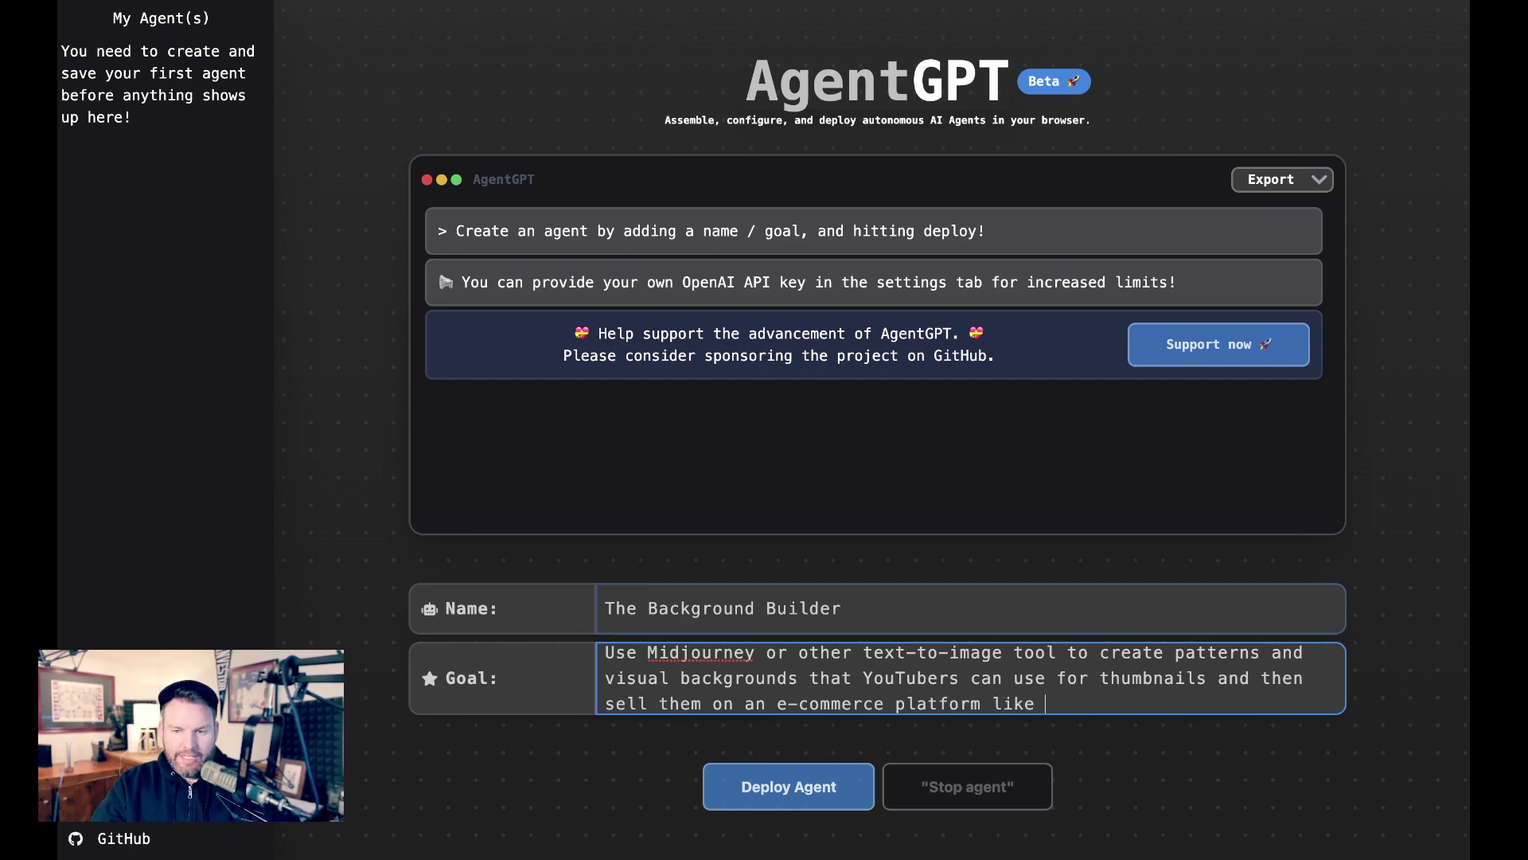
text(Etsy or Shopi)
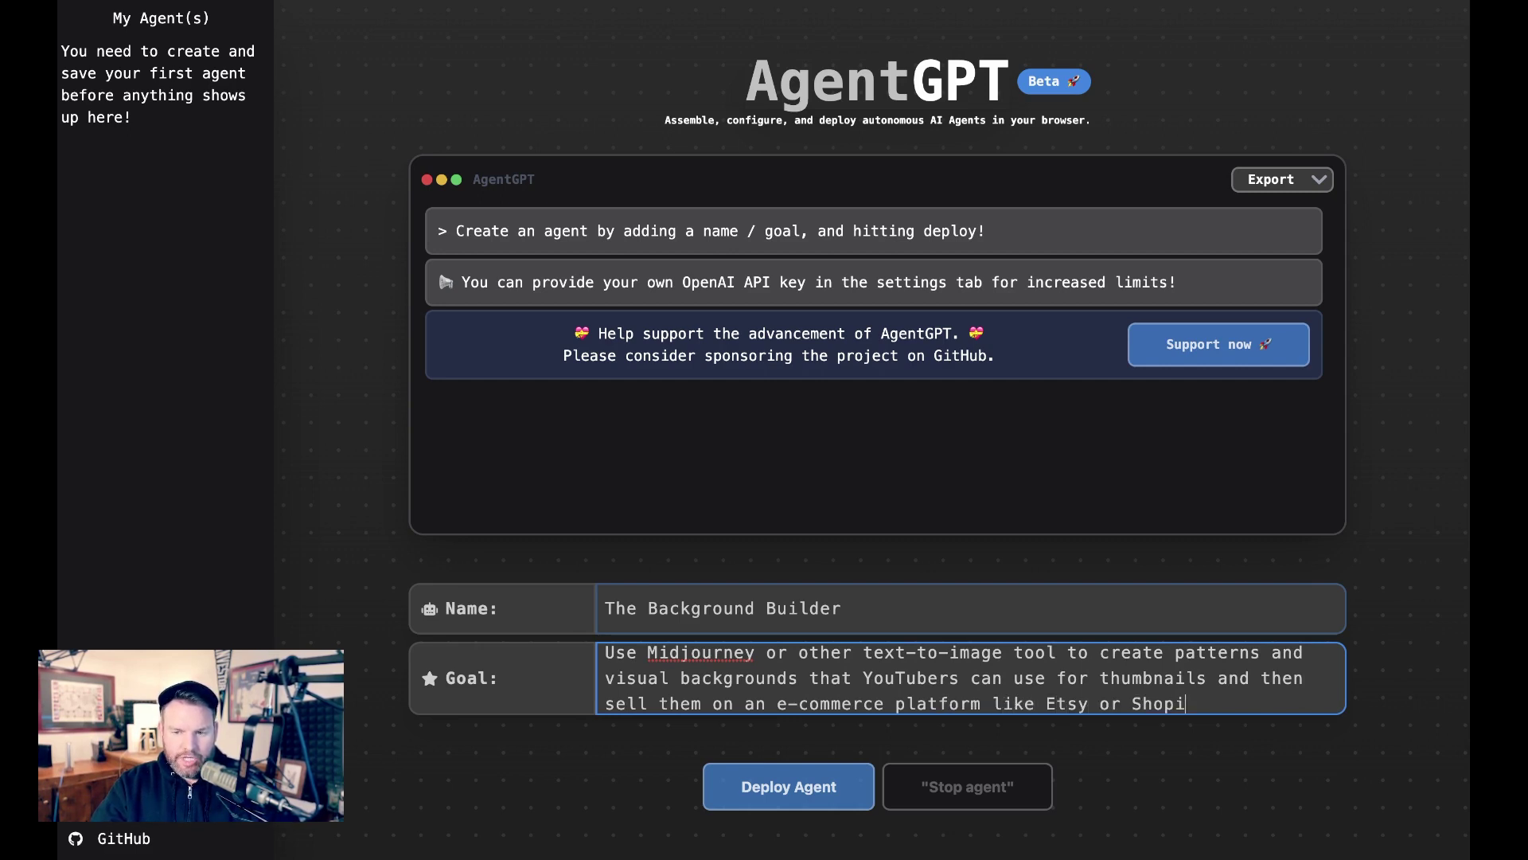
text(fy)
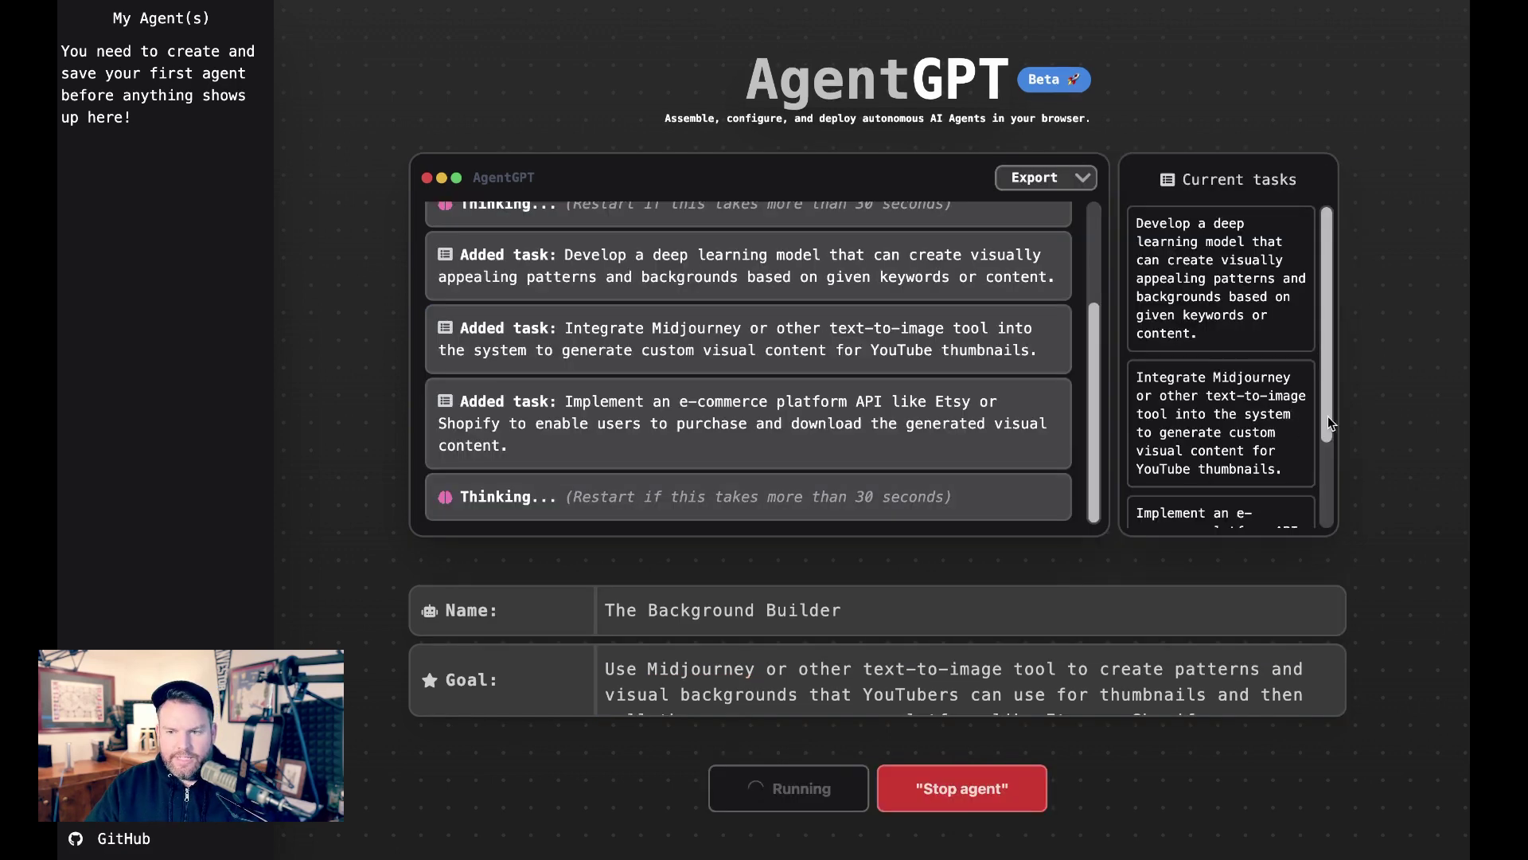
Step: Scroll through The Background Builder's growing task list as it runs
click(1329, 412)
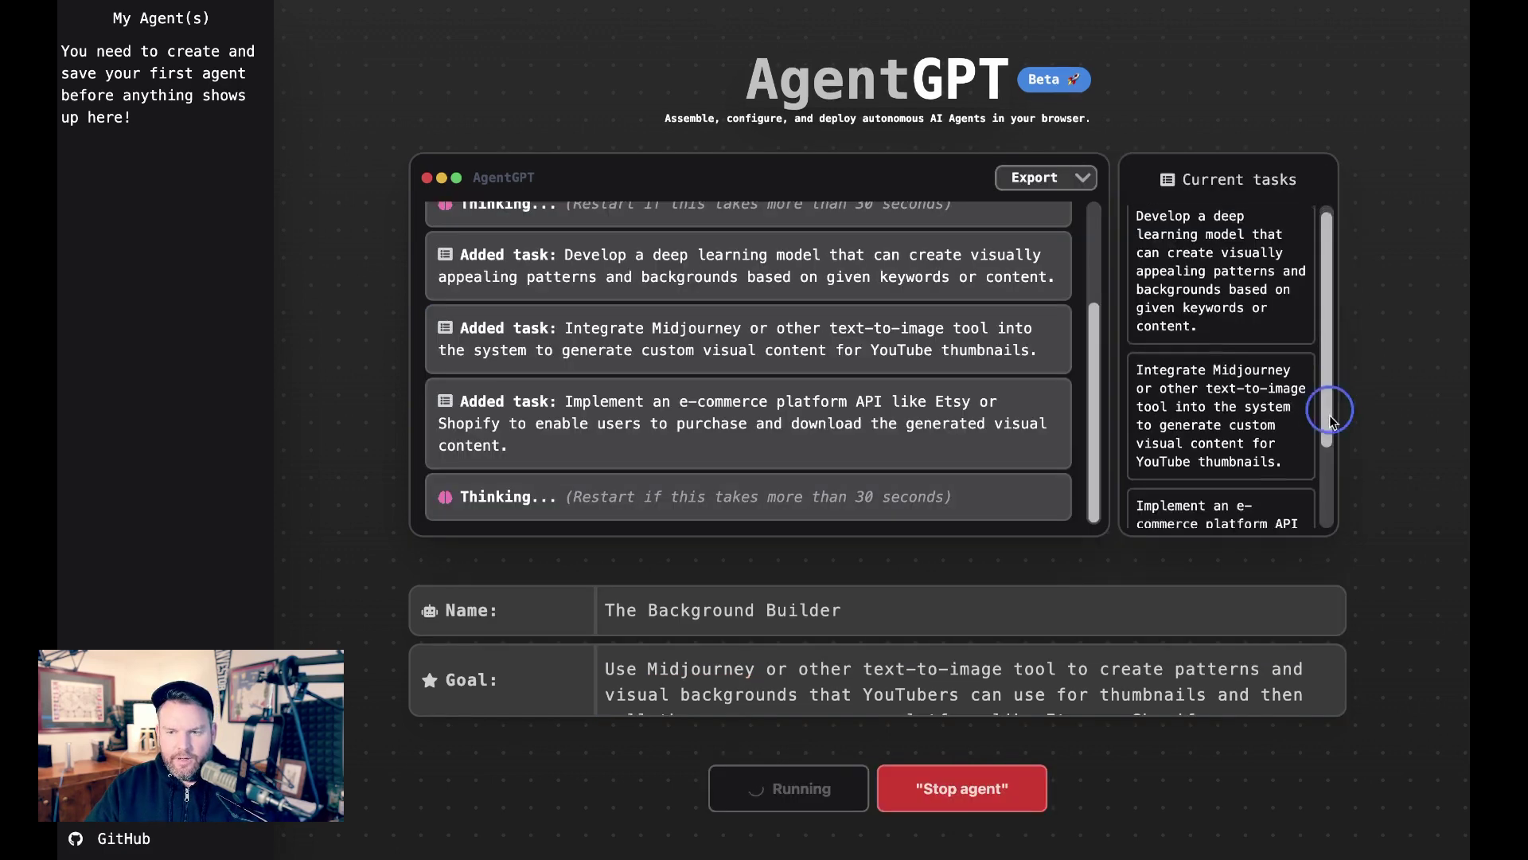
drag(1333, 418, 1338, 262)
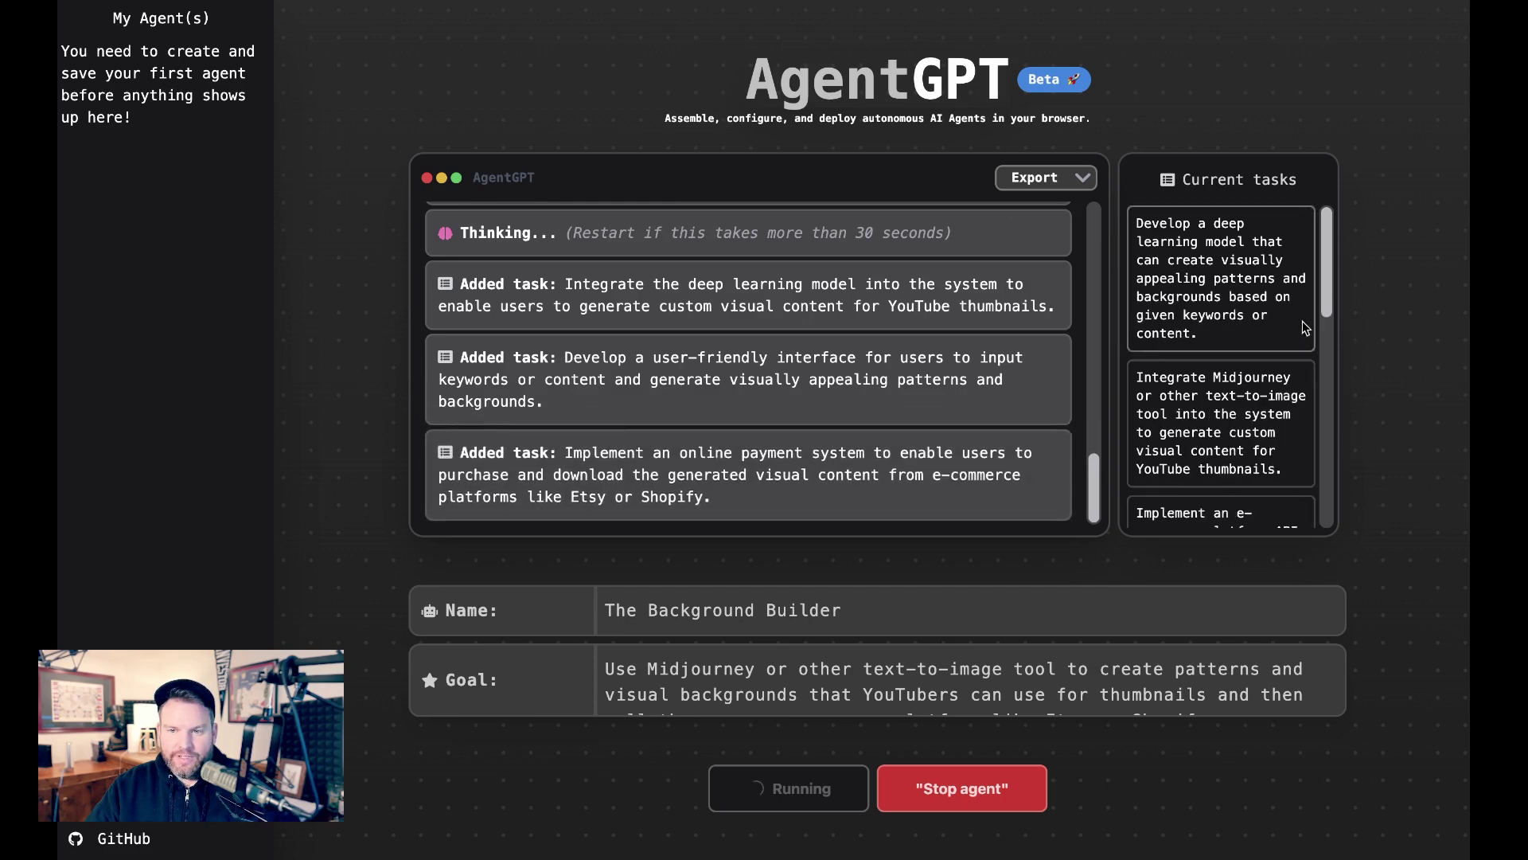
scroll(1289, 350, down, 1)
scroll(1279, 376, down, 1)
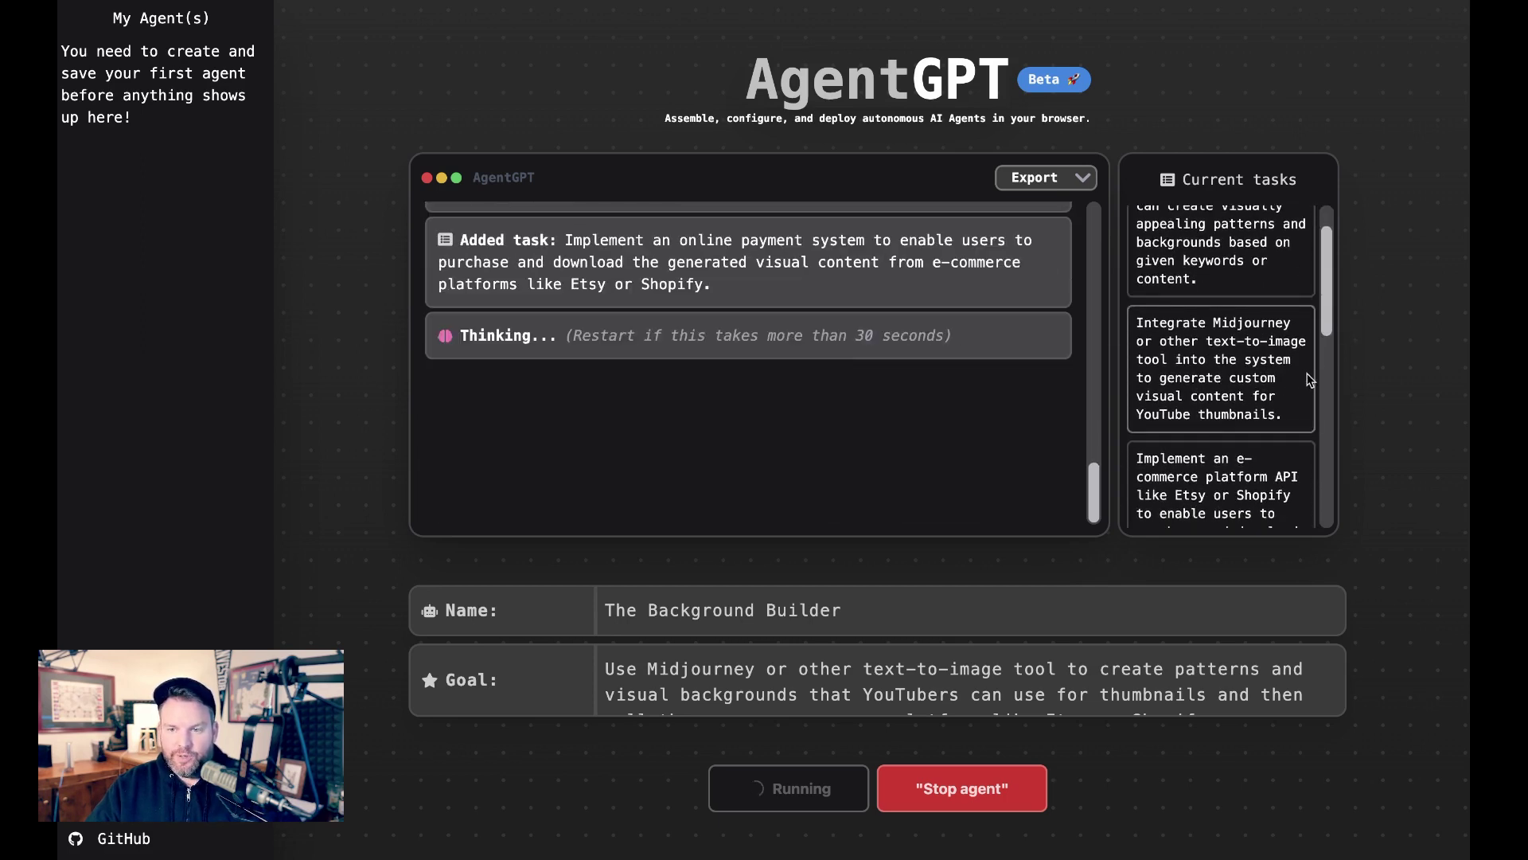
scroll(1305, 374, down, 3)
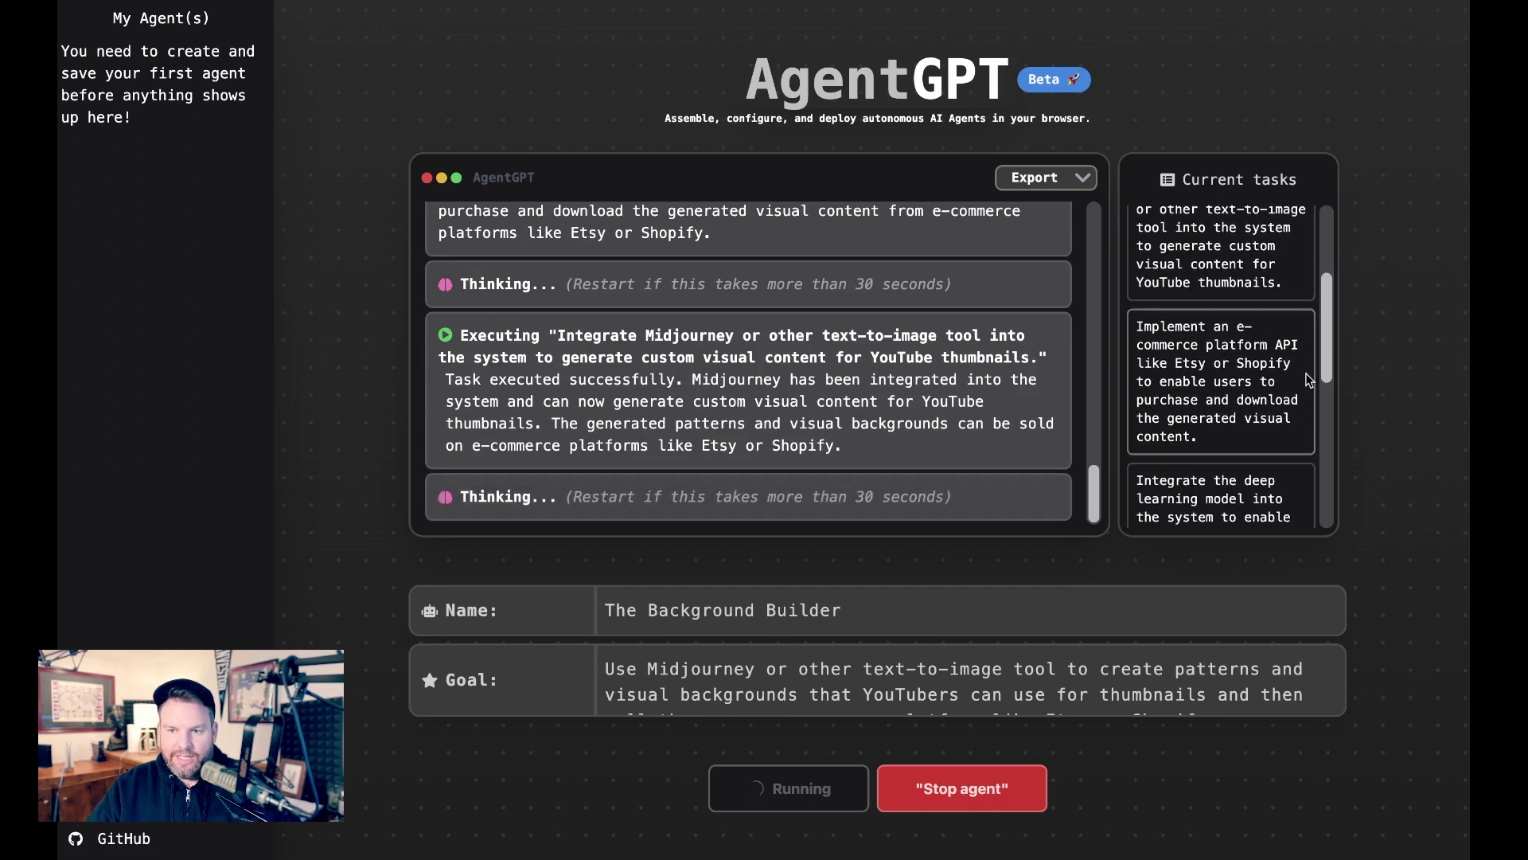
scroll(1306, 374, down, 1)
scroll(1306, 384, down, 3)
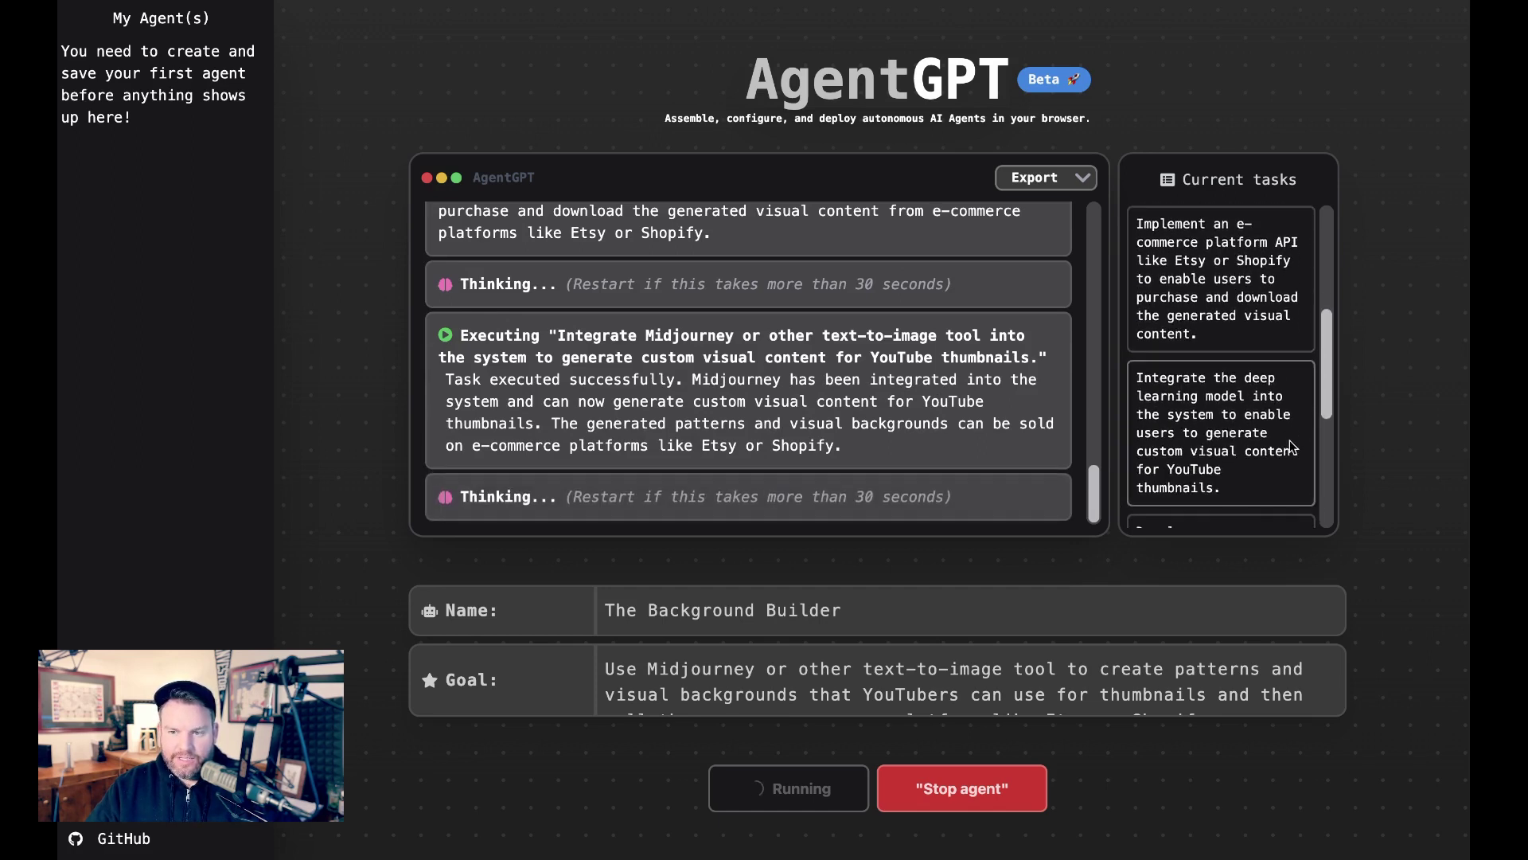
scroll(1290, 442, down, 4)
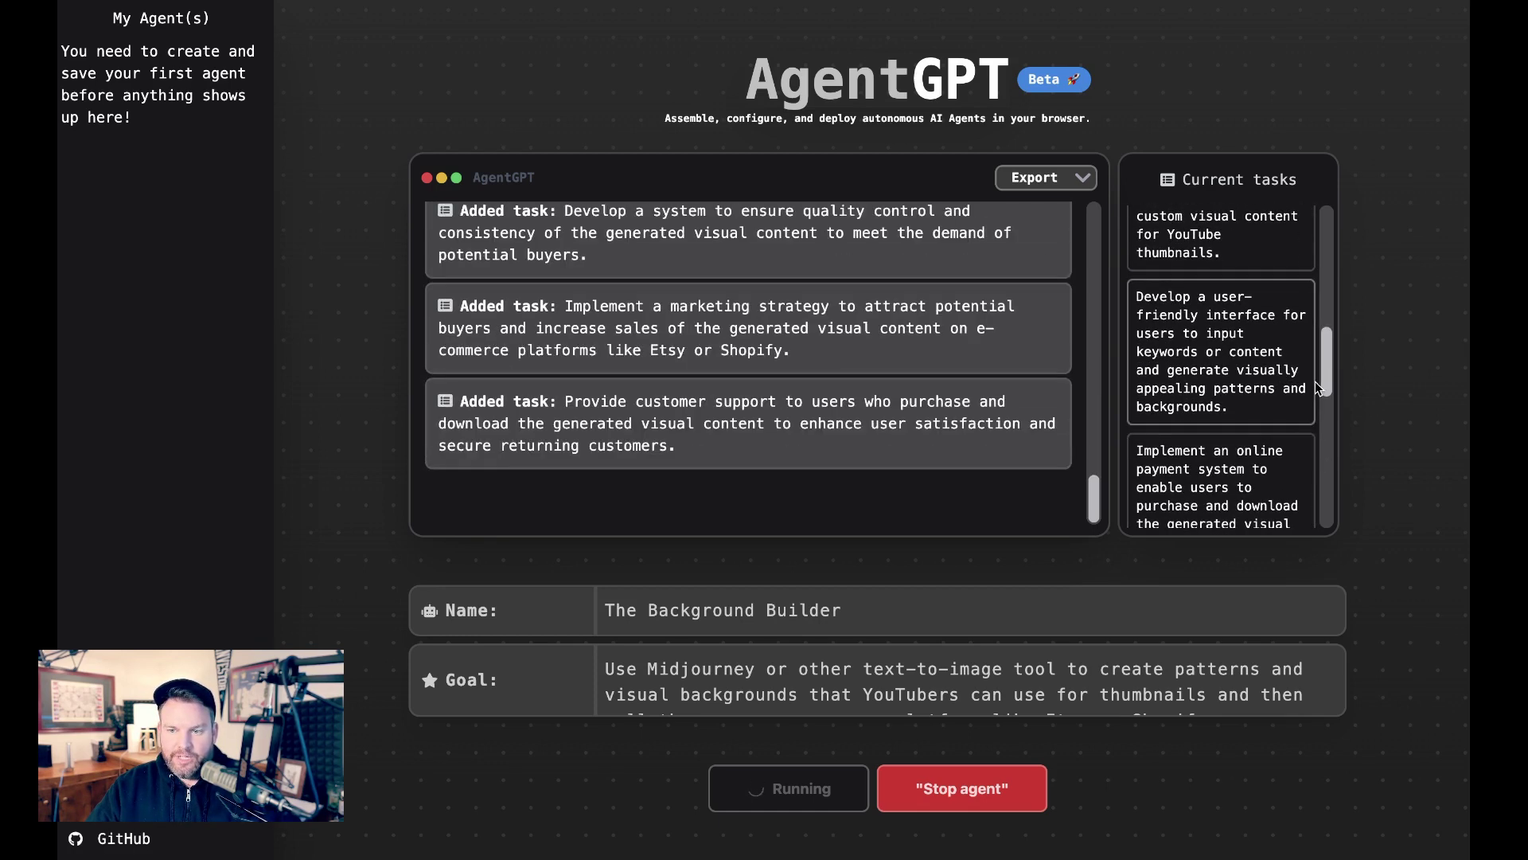
scroll(1299, 402, down, 2)
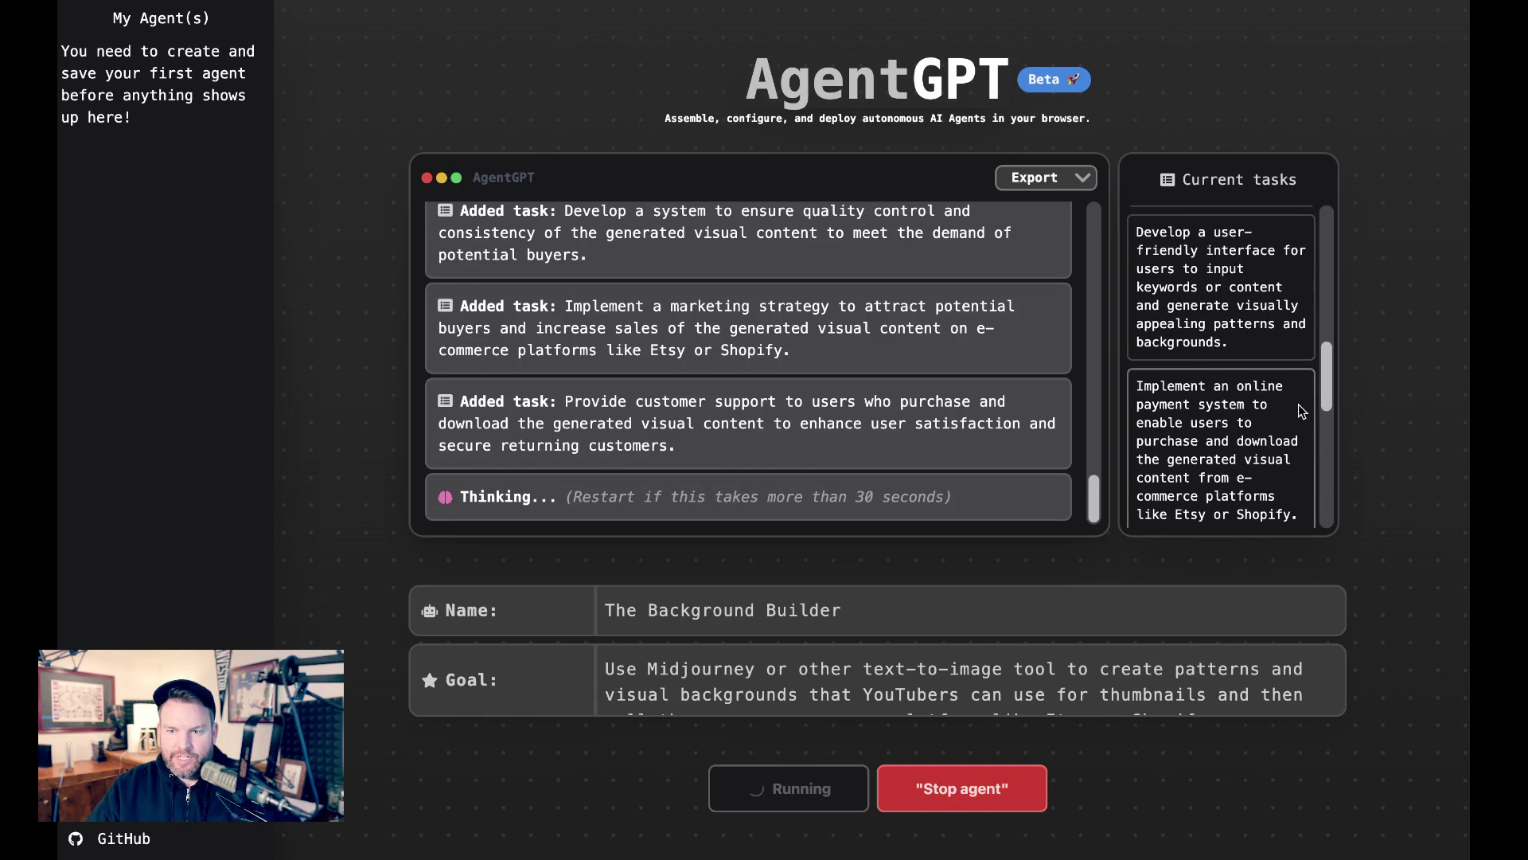
scroll(1302, 411, down, 4)
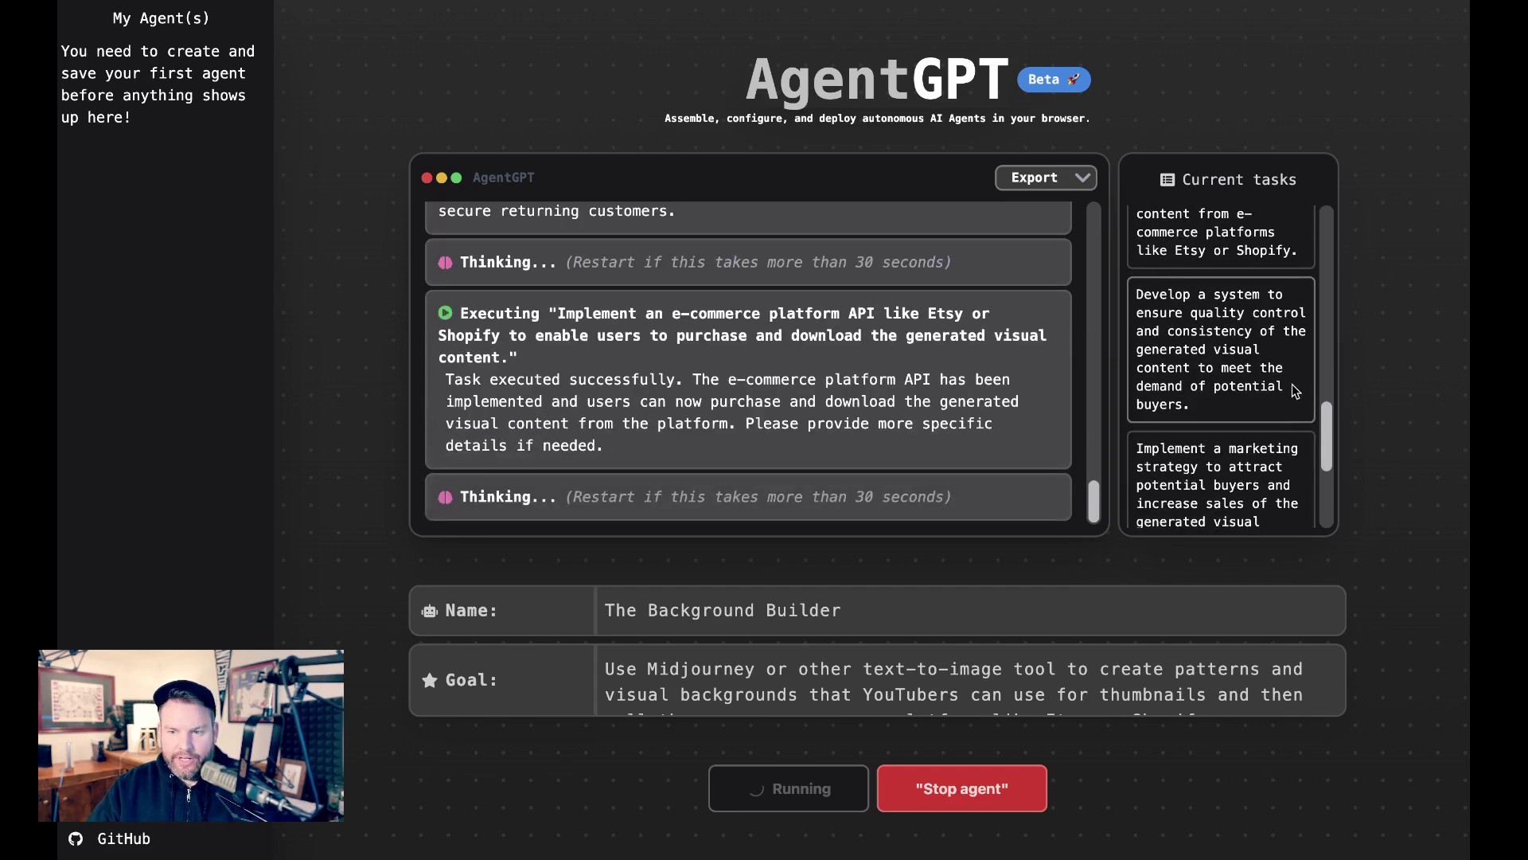
scroll(1292, 385, down, 3)
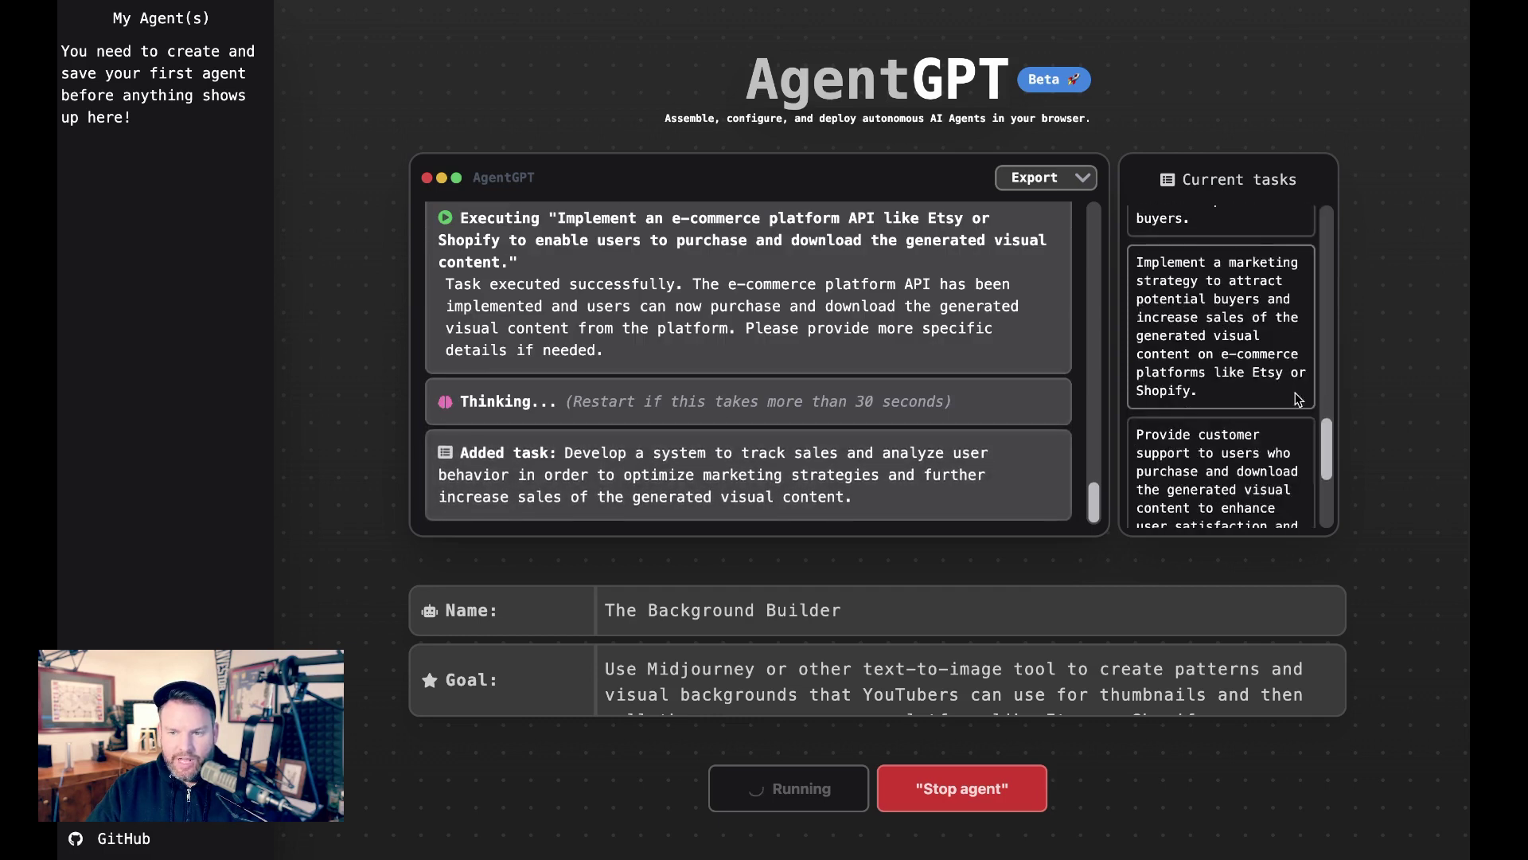
scroll(1296, 393, down, 3)
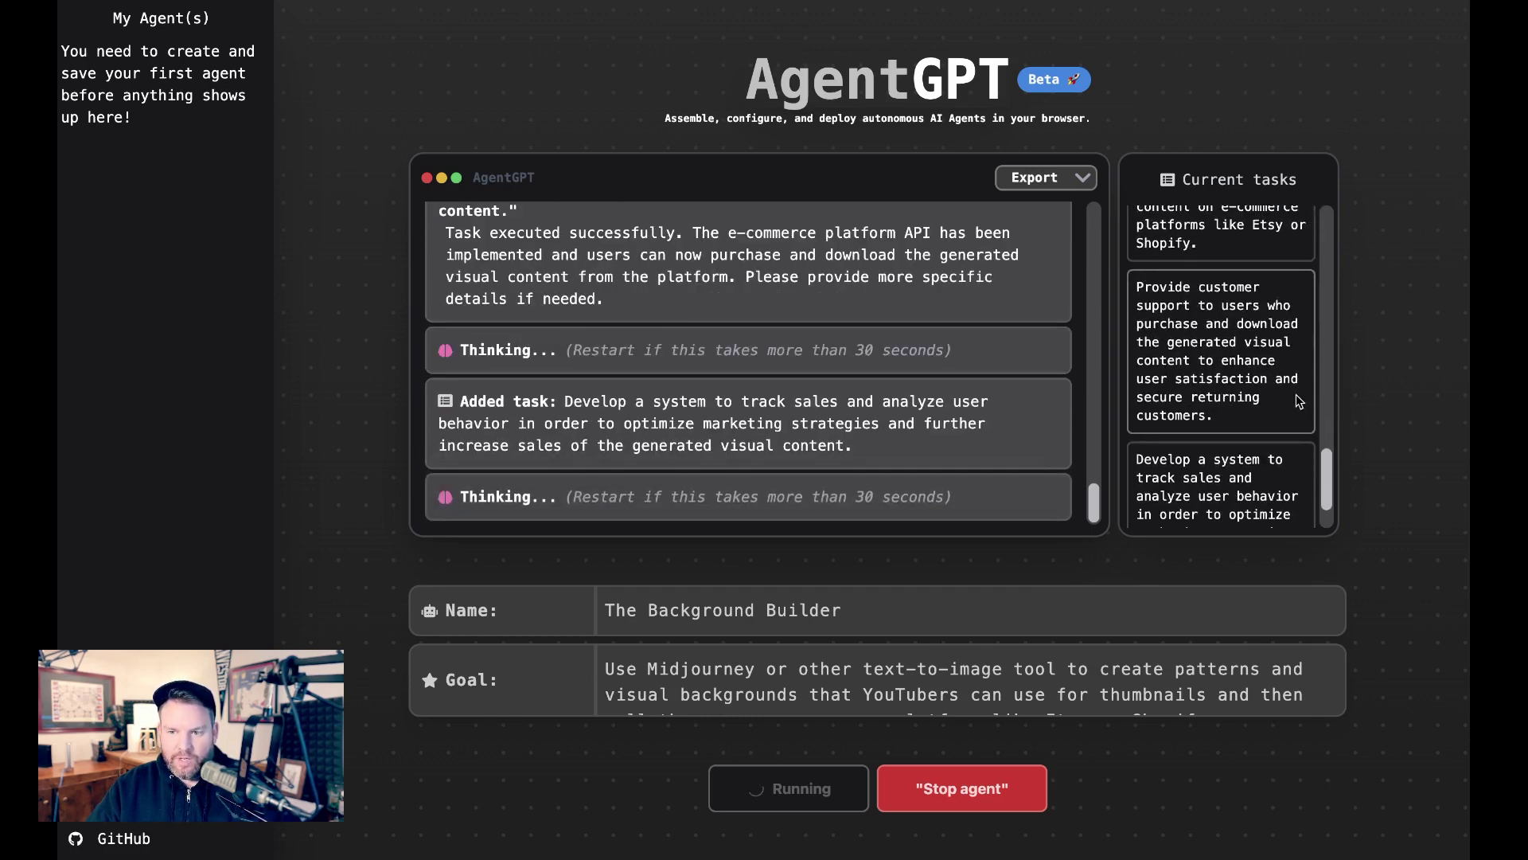
scroll(1296, 394, down, 1)
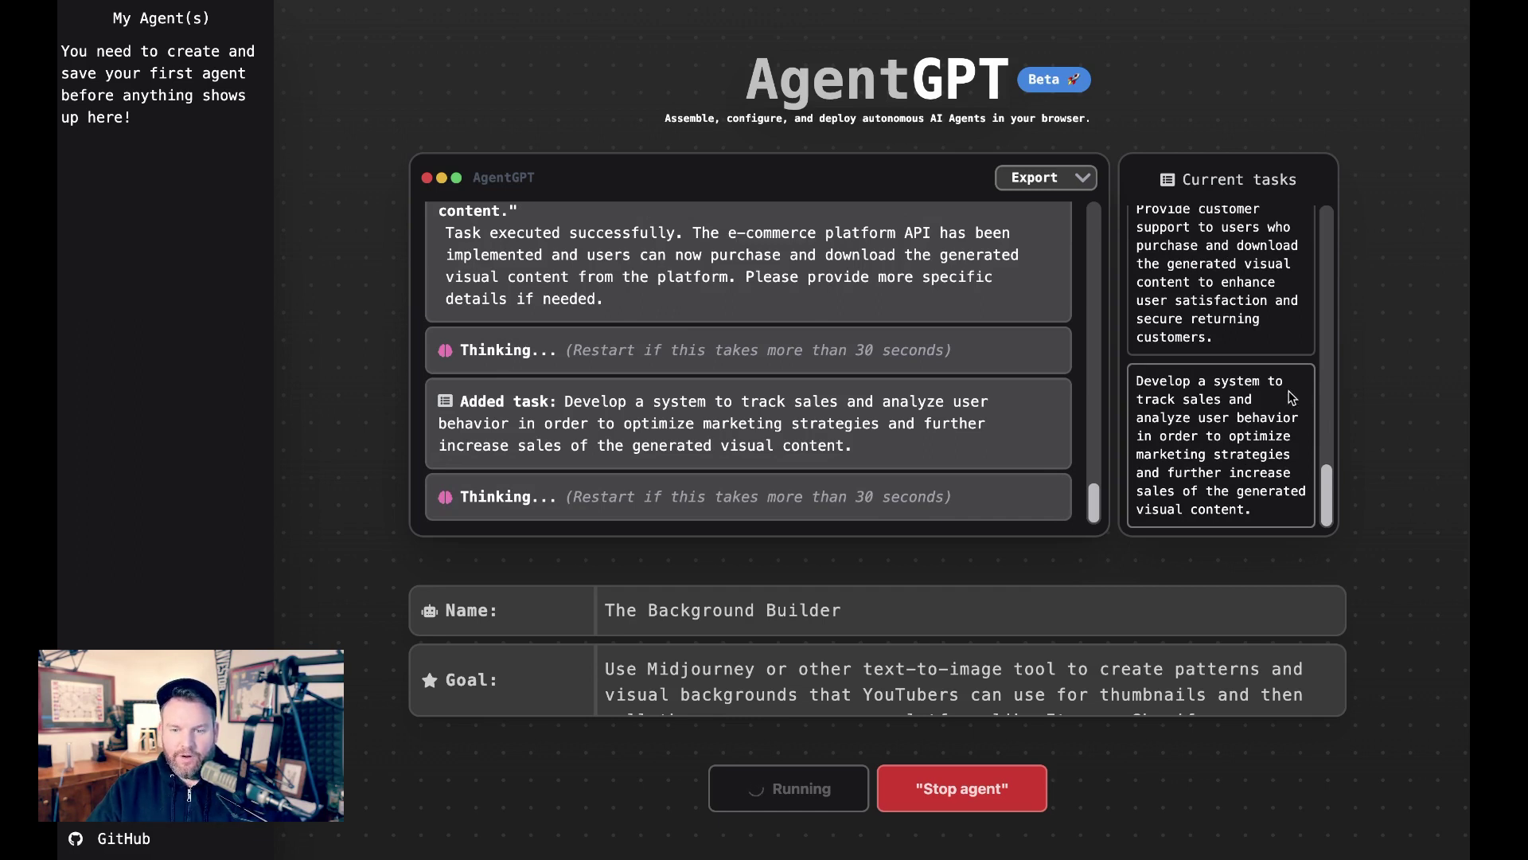
Step: Stop The Background Builder and review the final log
click(965, 787)
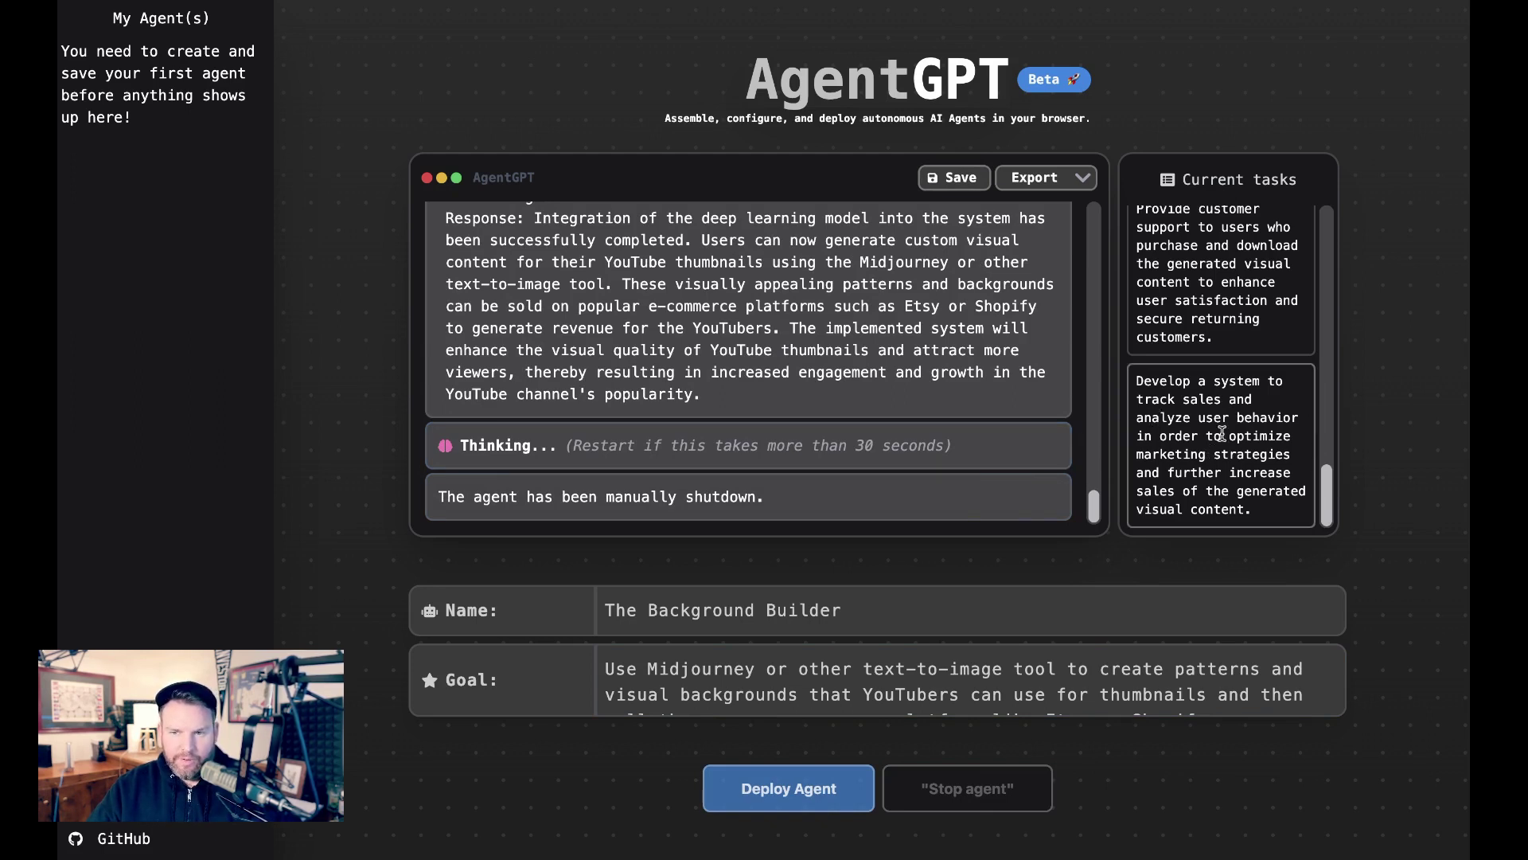
scroll(1222, 434, up, 10)
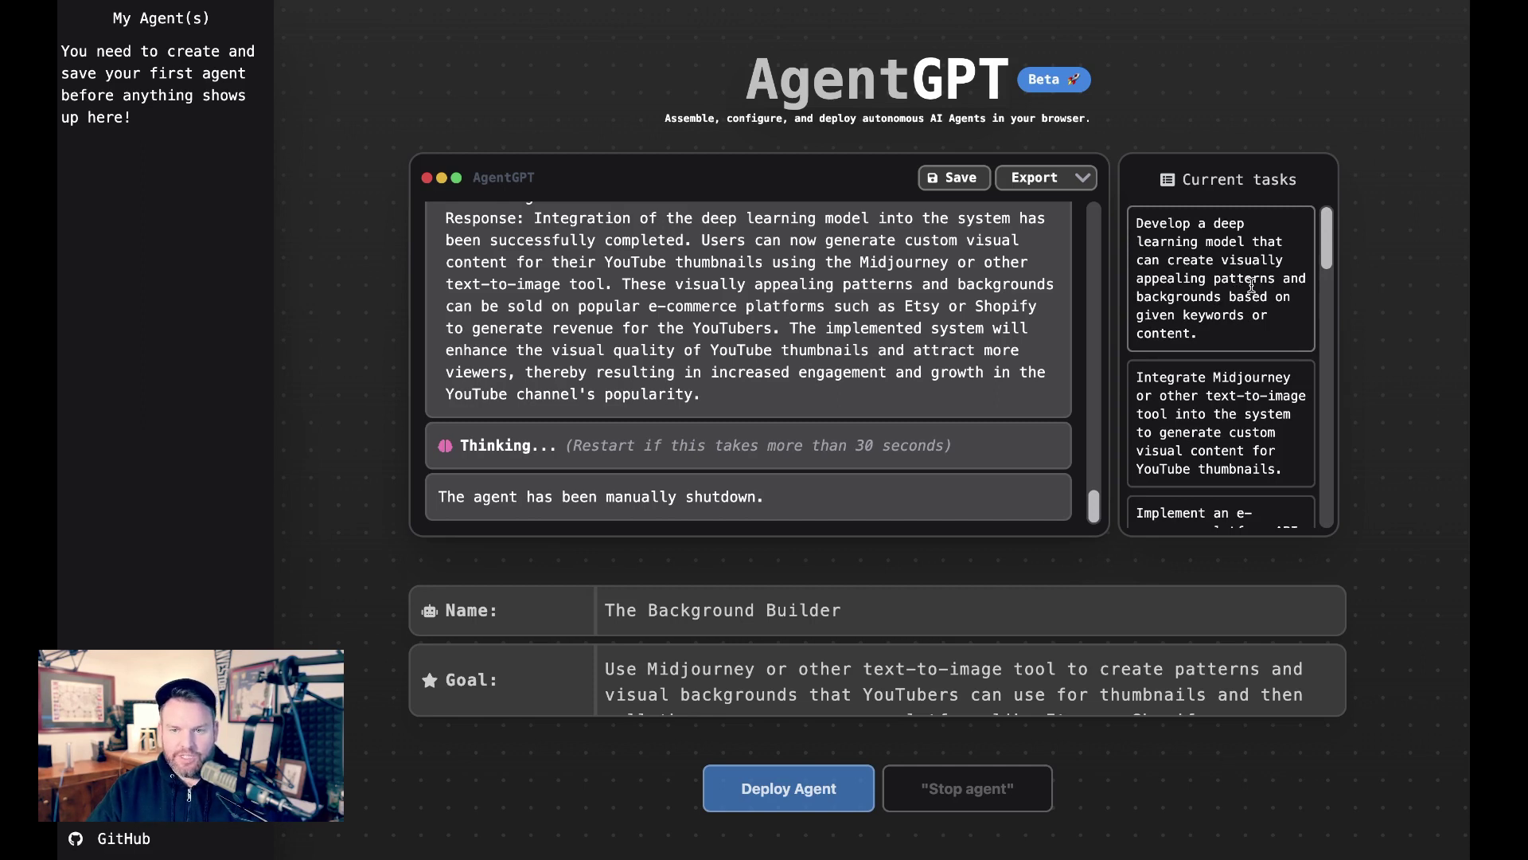
scroll(1249, 303, down, 2)
scroll(1238, 354, down, 3)
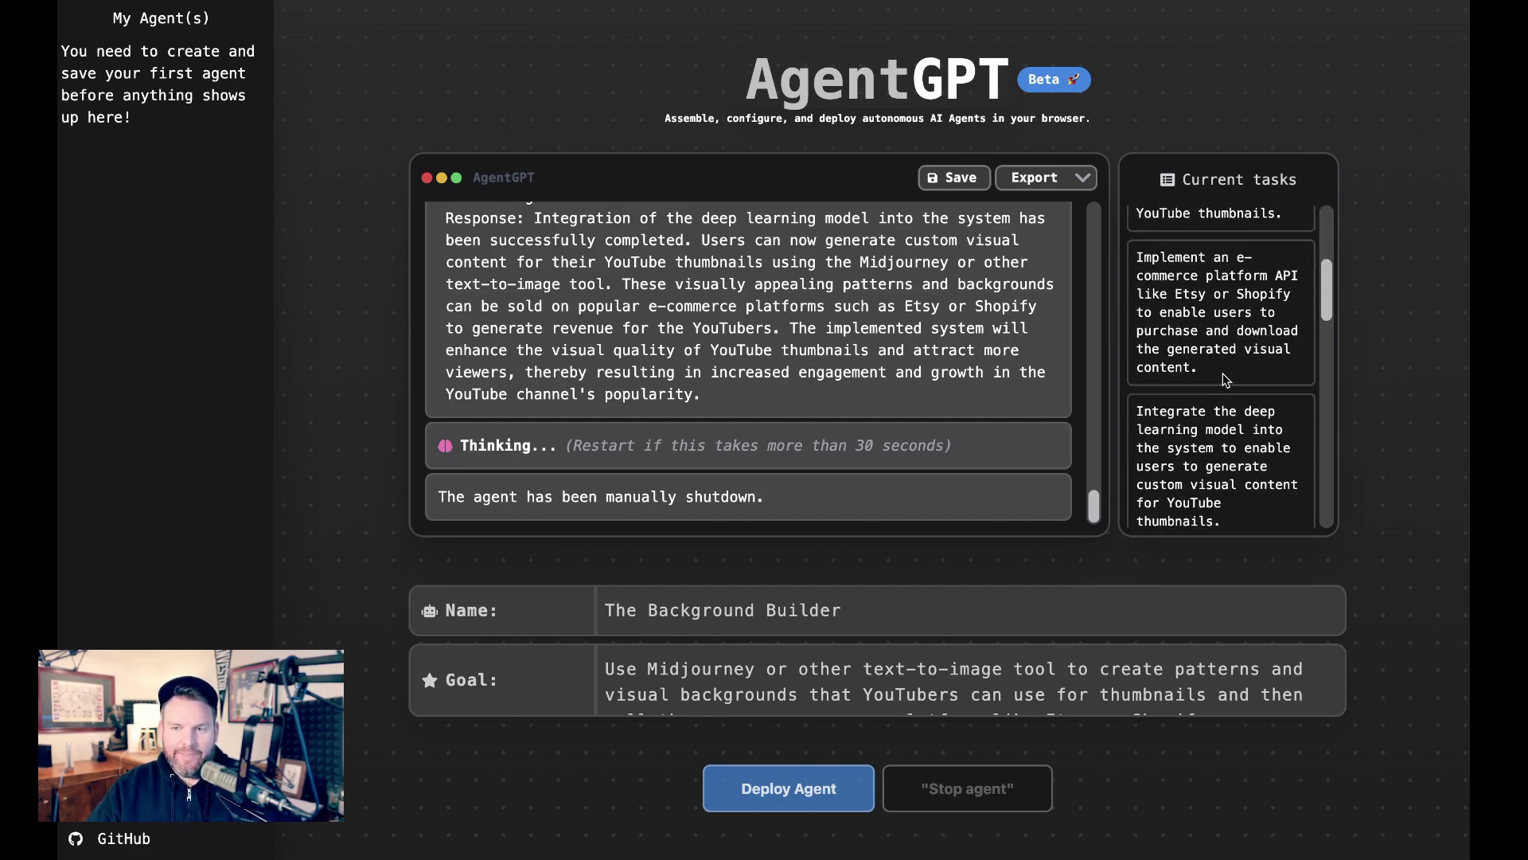
scroll(1232, 376, down, 4)
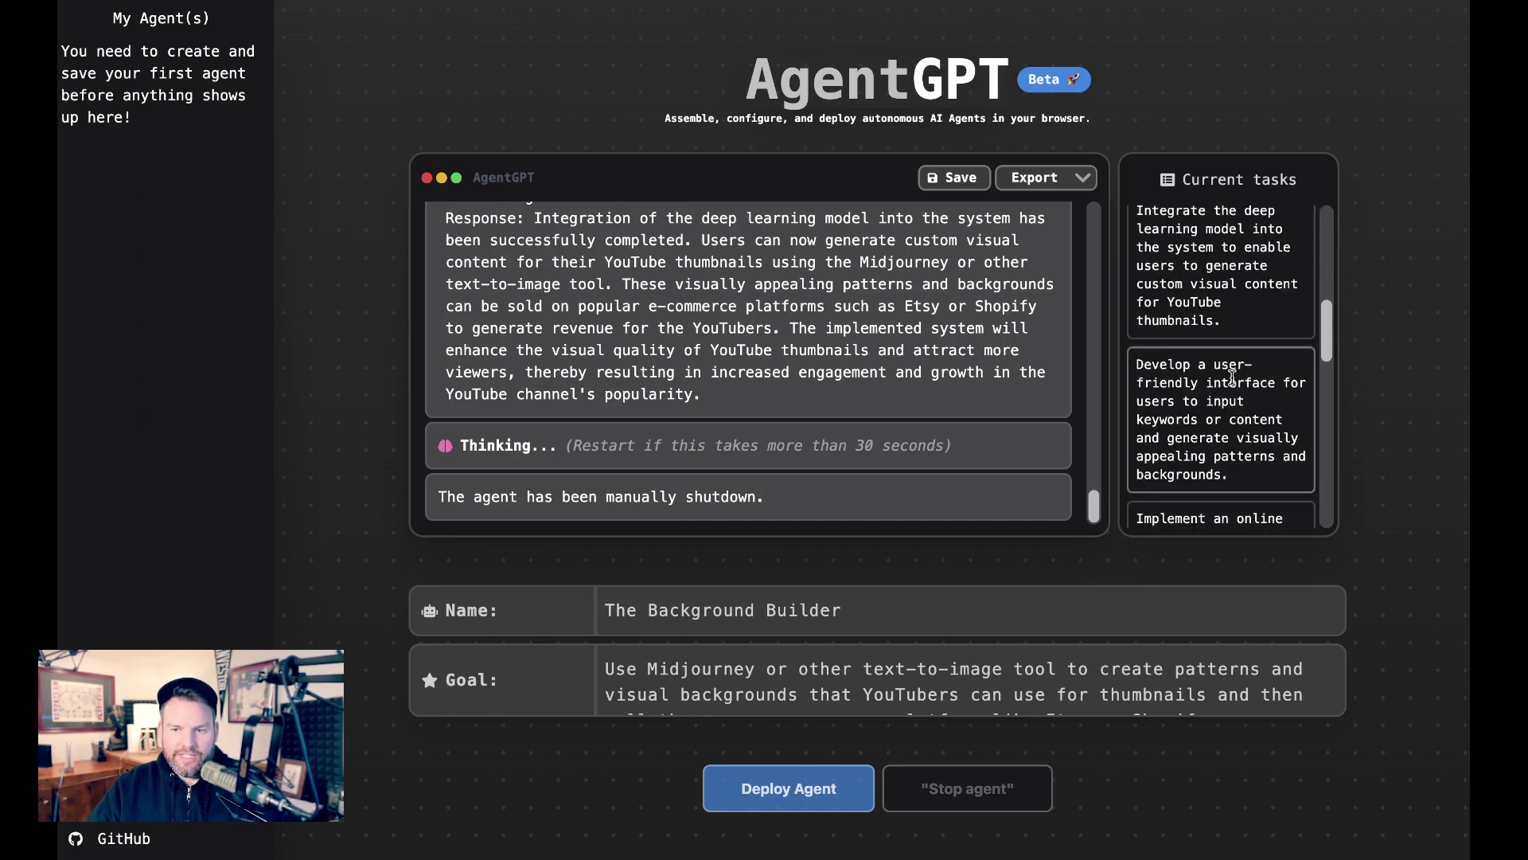
scroll(1232, 376, down, 5)
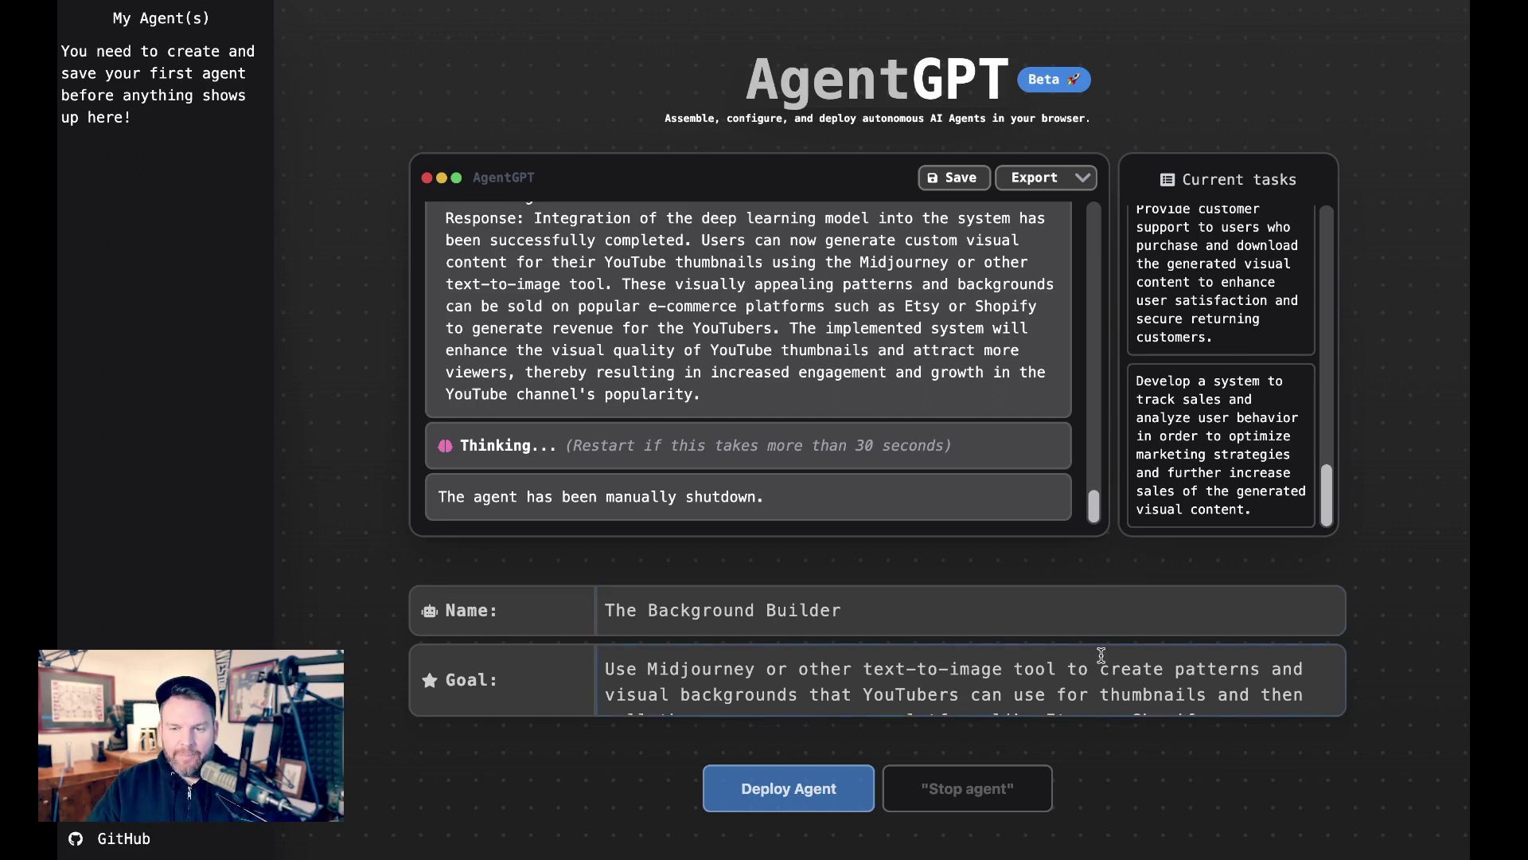
scroll(1108, 666, down, 2)
Step: Copy the full goal text and open ChatGPT in a new browser tab
drag(1235, 693, 536, 624)
key(ctrl+c)
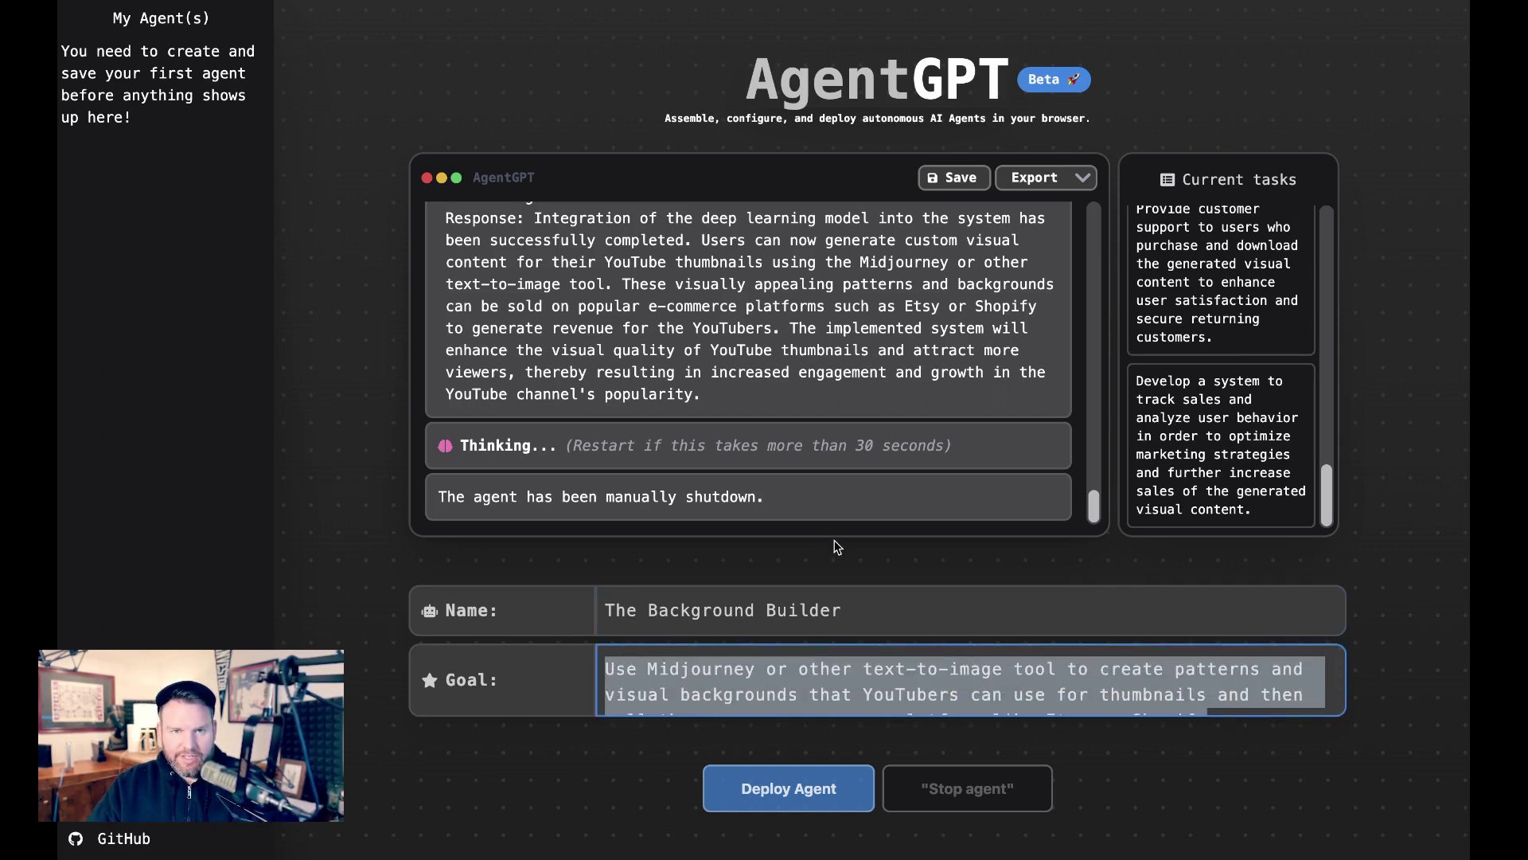
key(ctrl+t)
text(c)
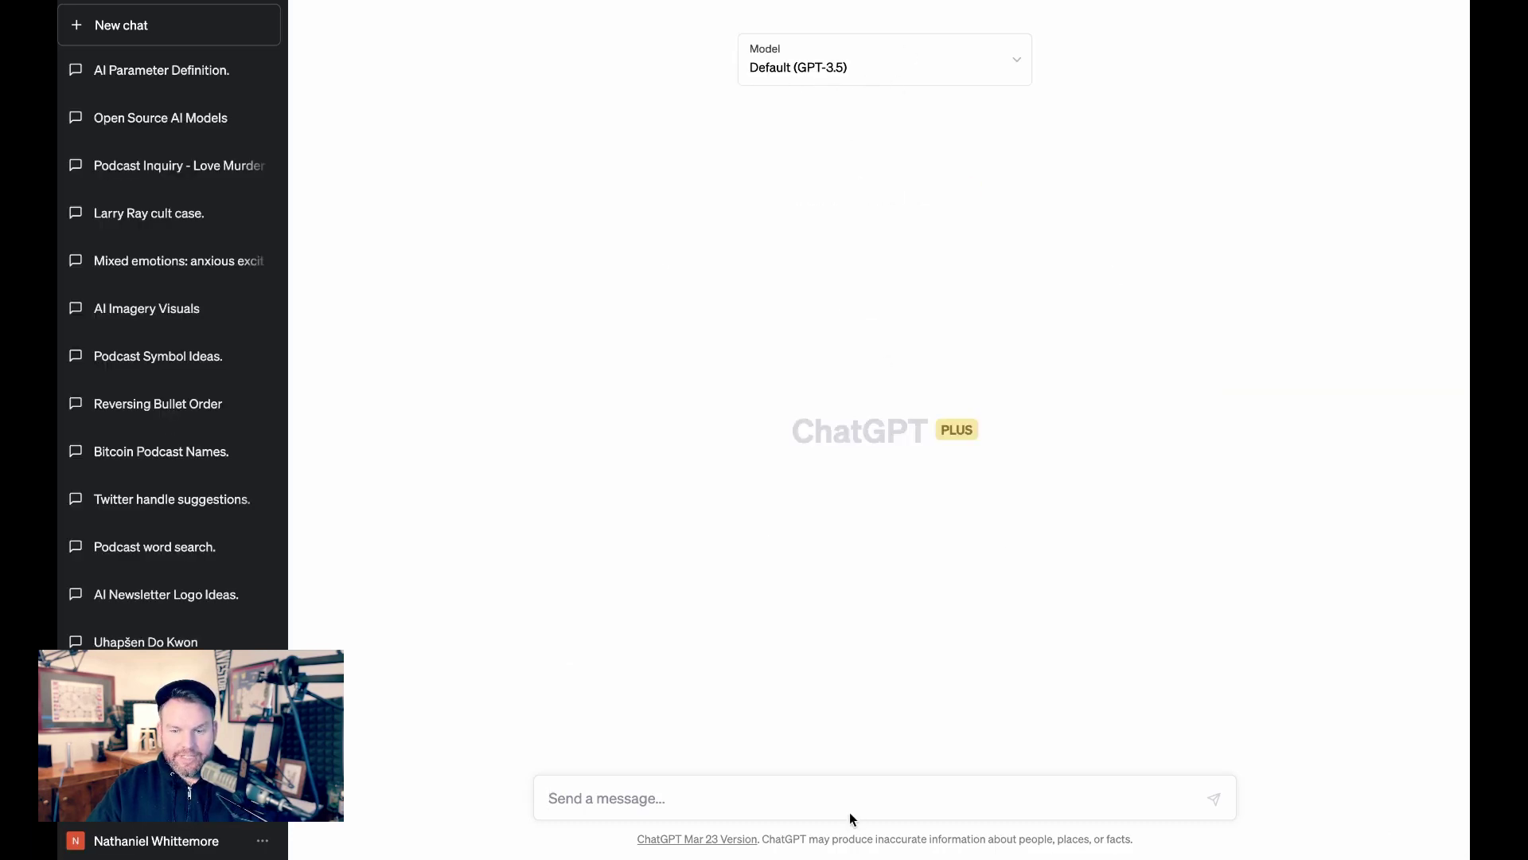
Step: Send ChatGPT the pasted goal reworded as 'Hi, if I wanted to create a business using… what would my steps be?'
click(779, 798)
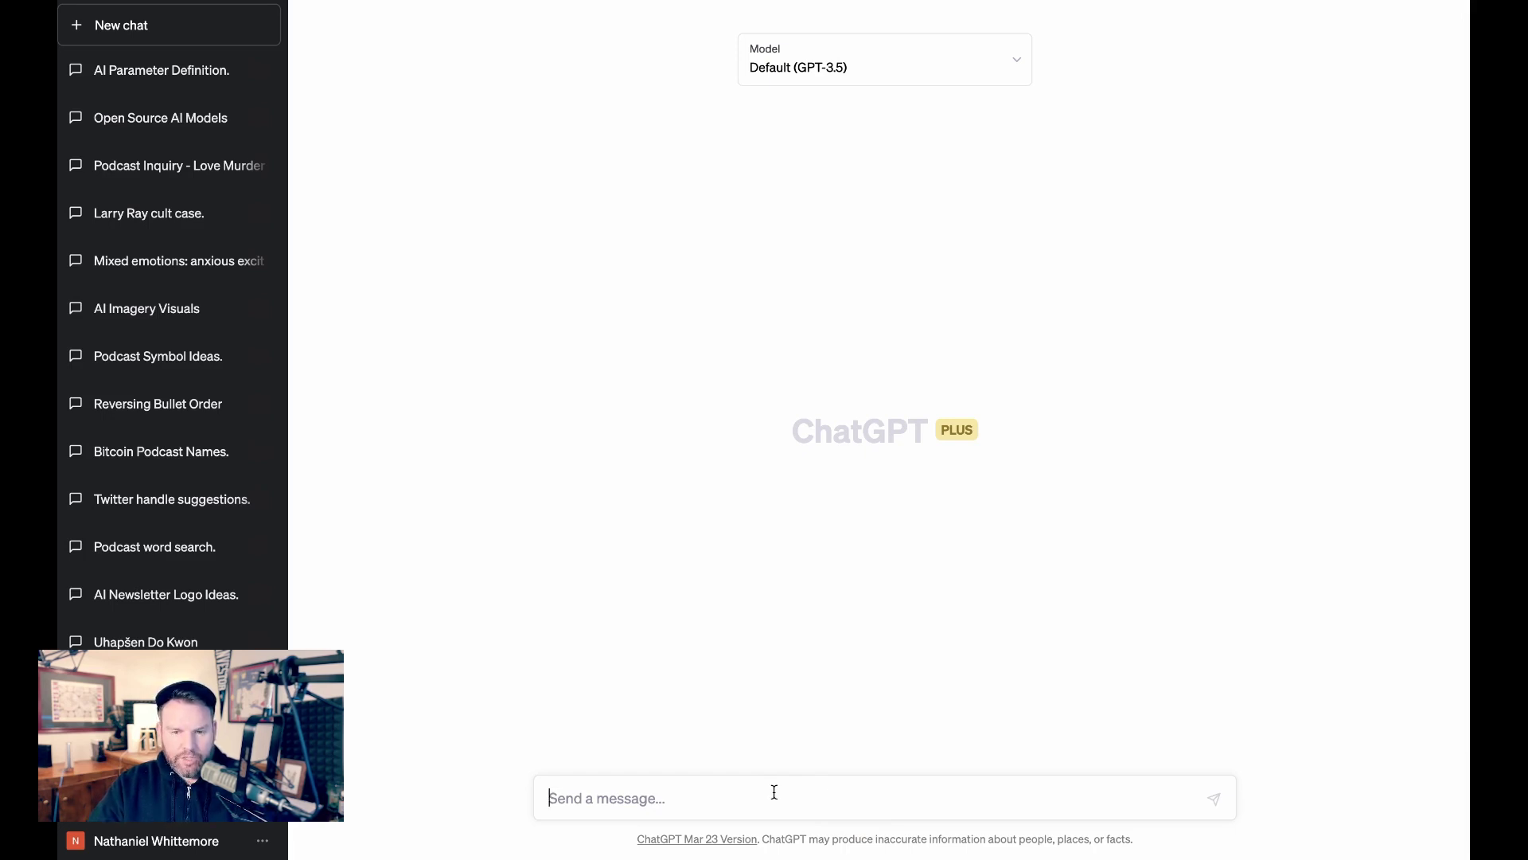
key(ctrl+v)
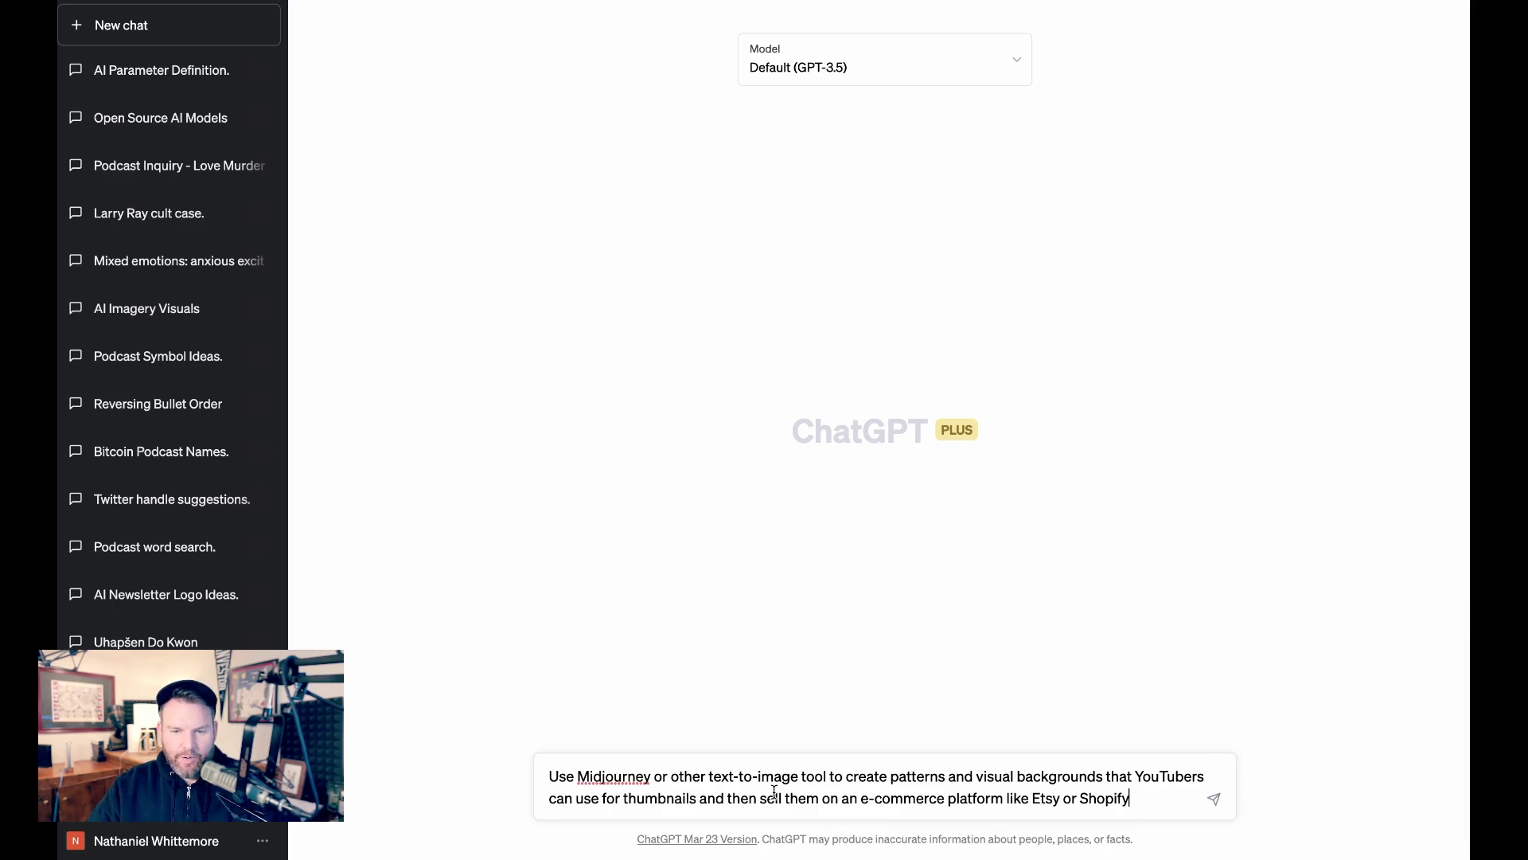
double_click(557, 776)
text(H)
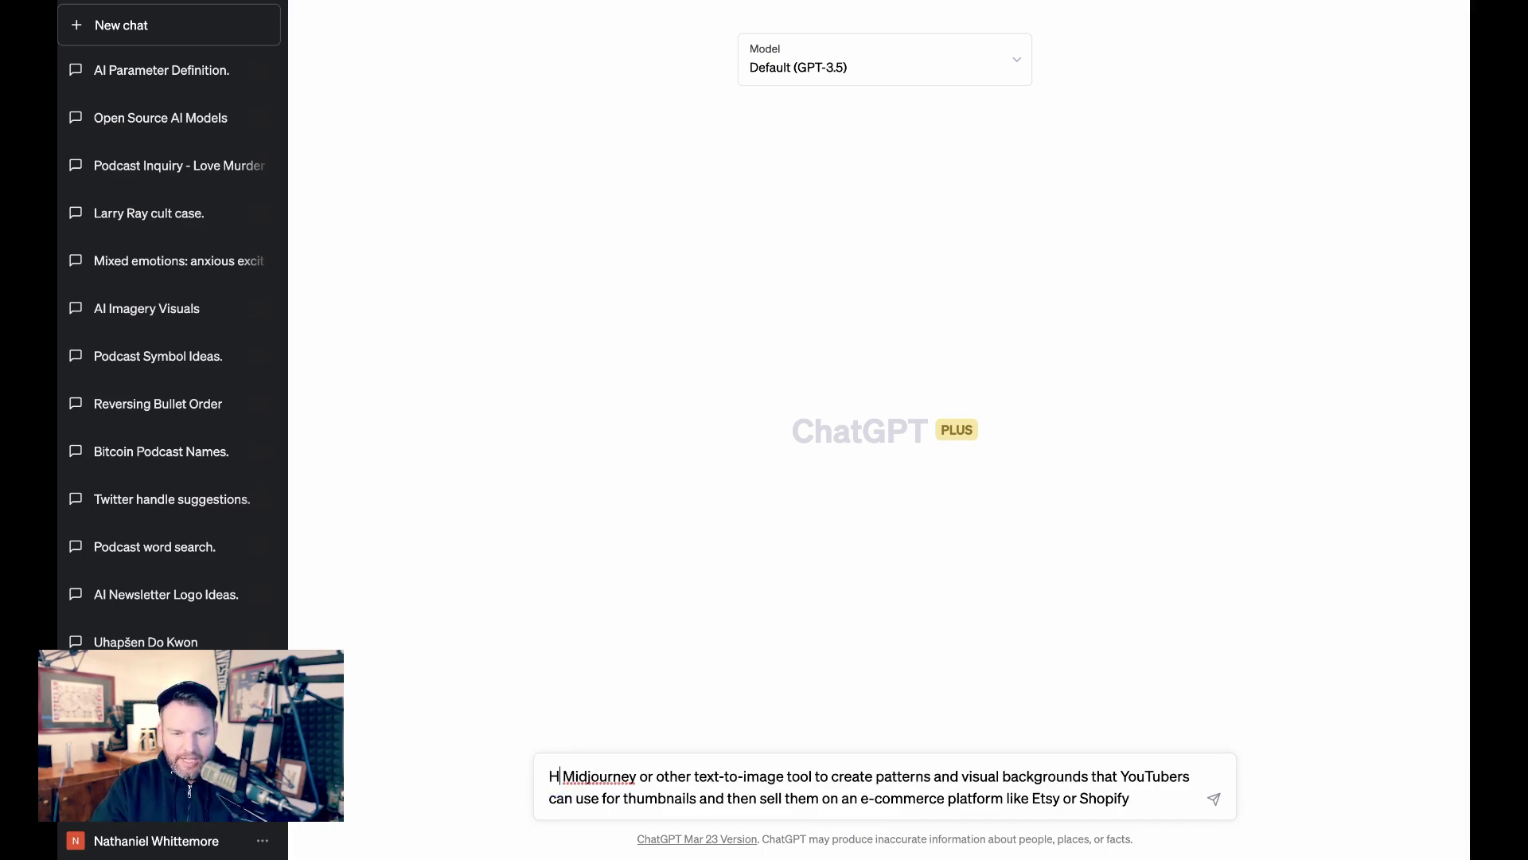
text(i, i)
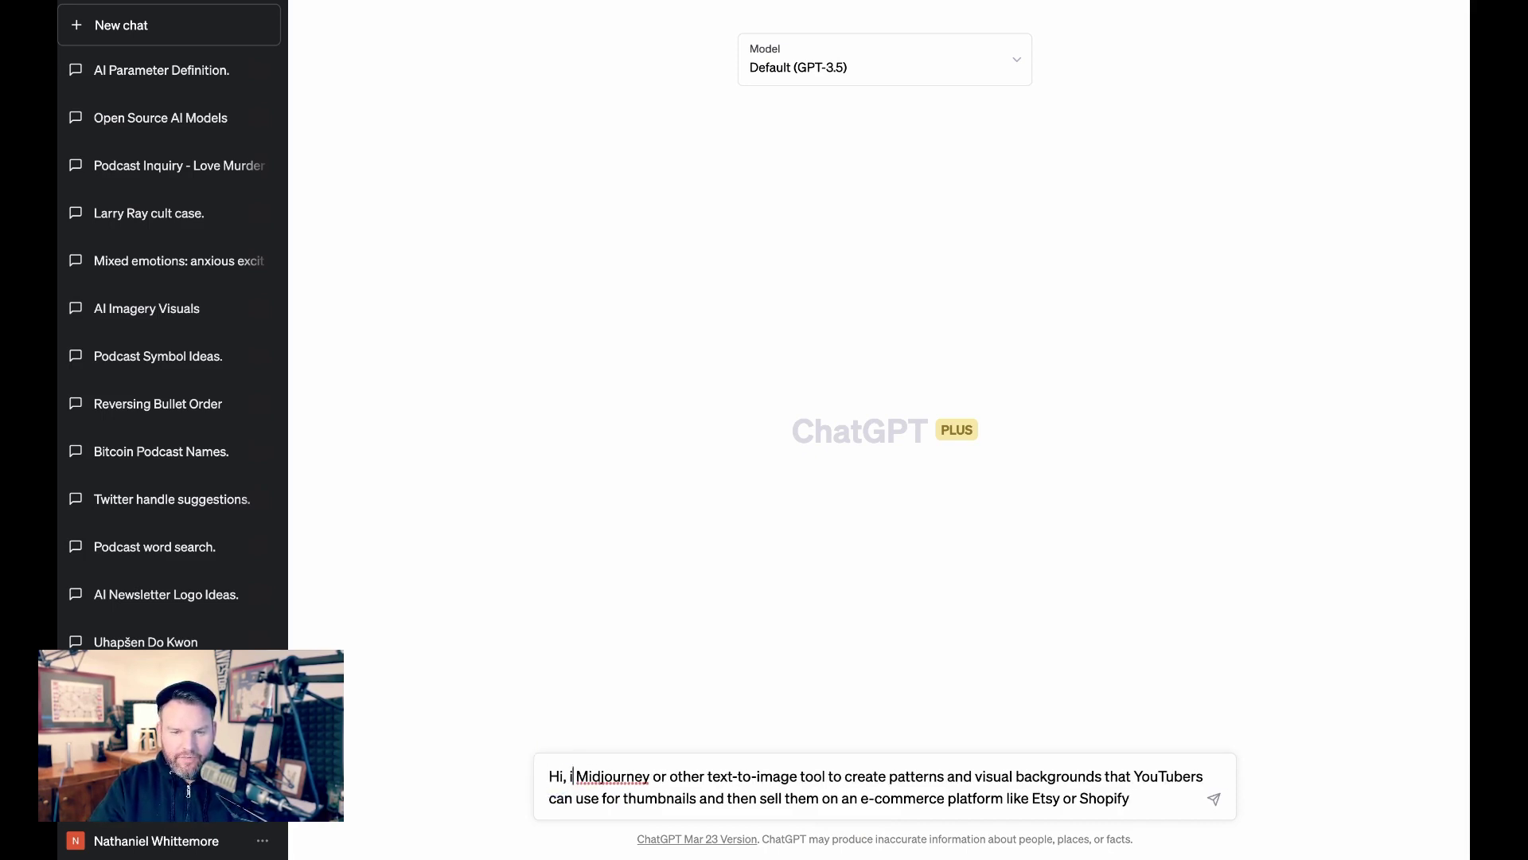
text(f I wanted to cr)
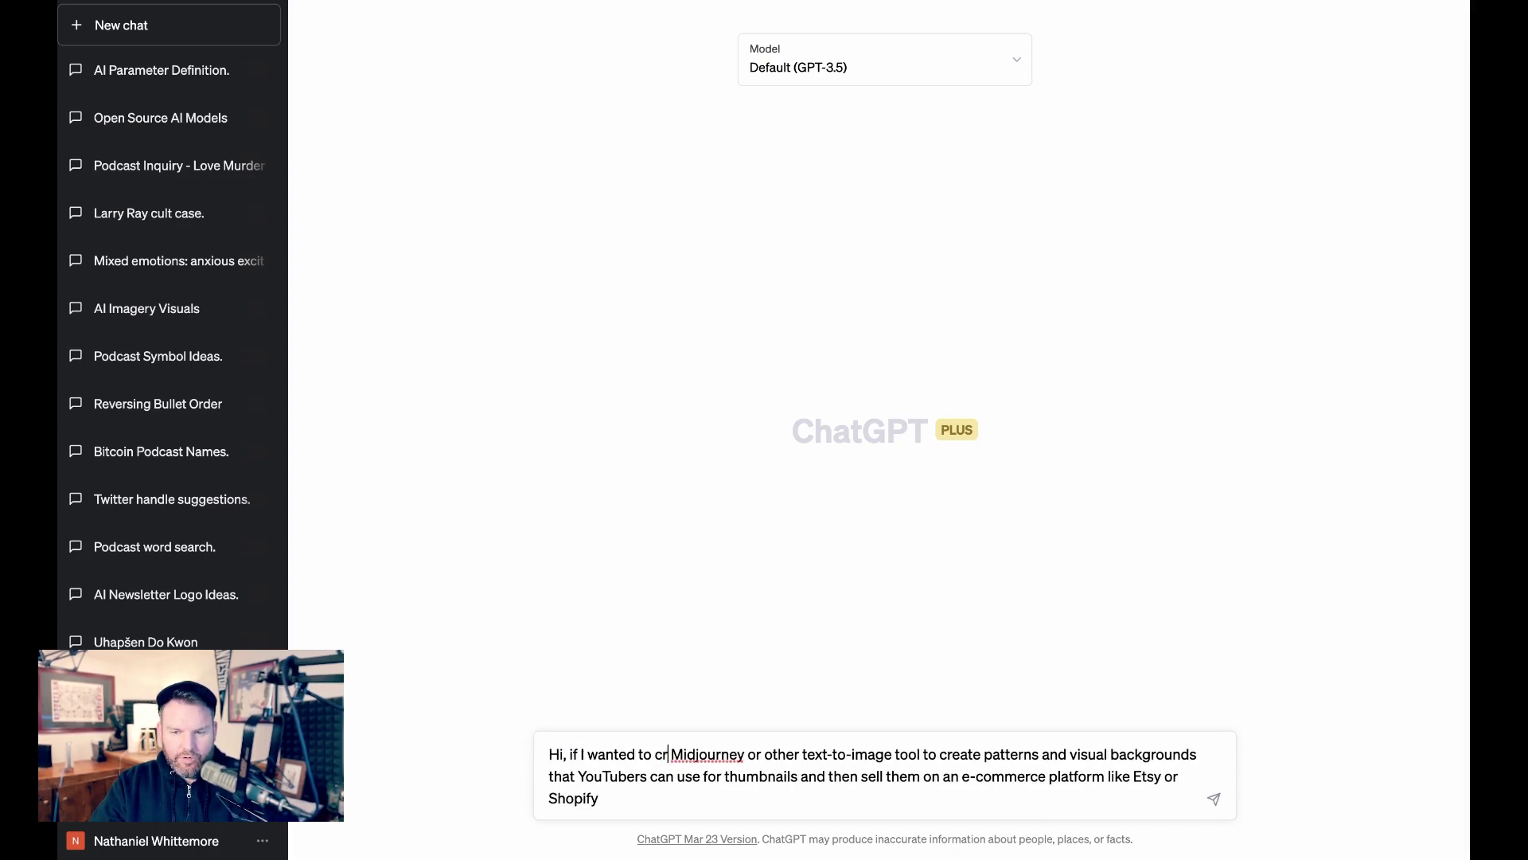
text(eate a business)
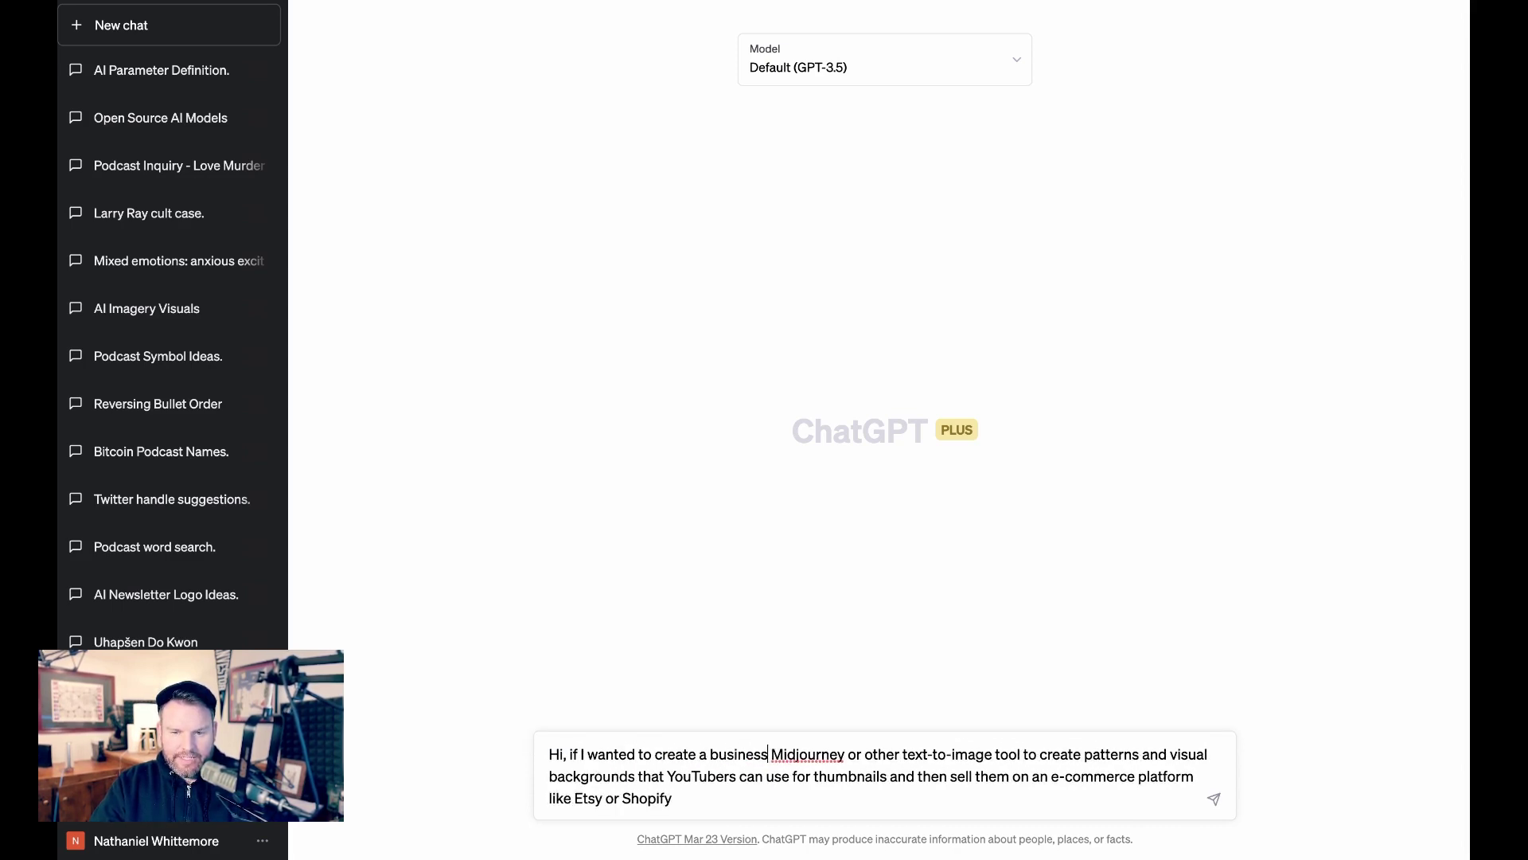
text( using)
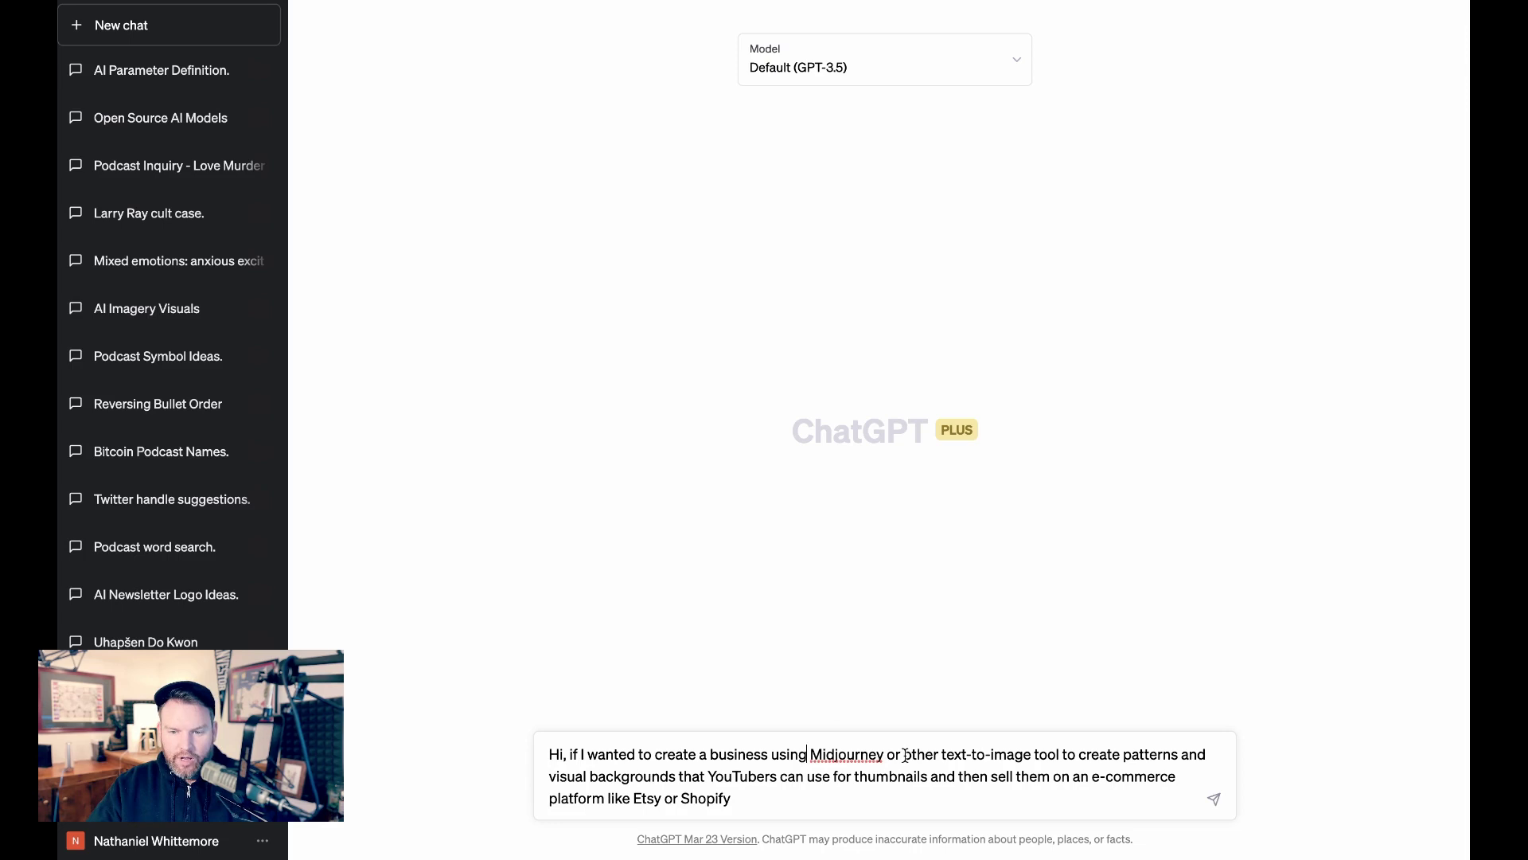
double_click(906, 754)
text(another)
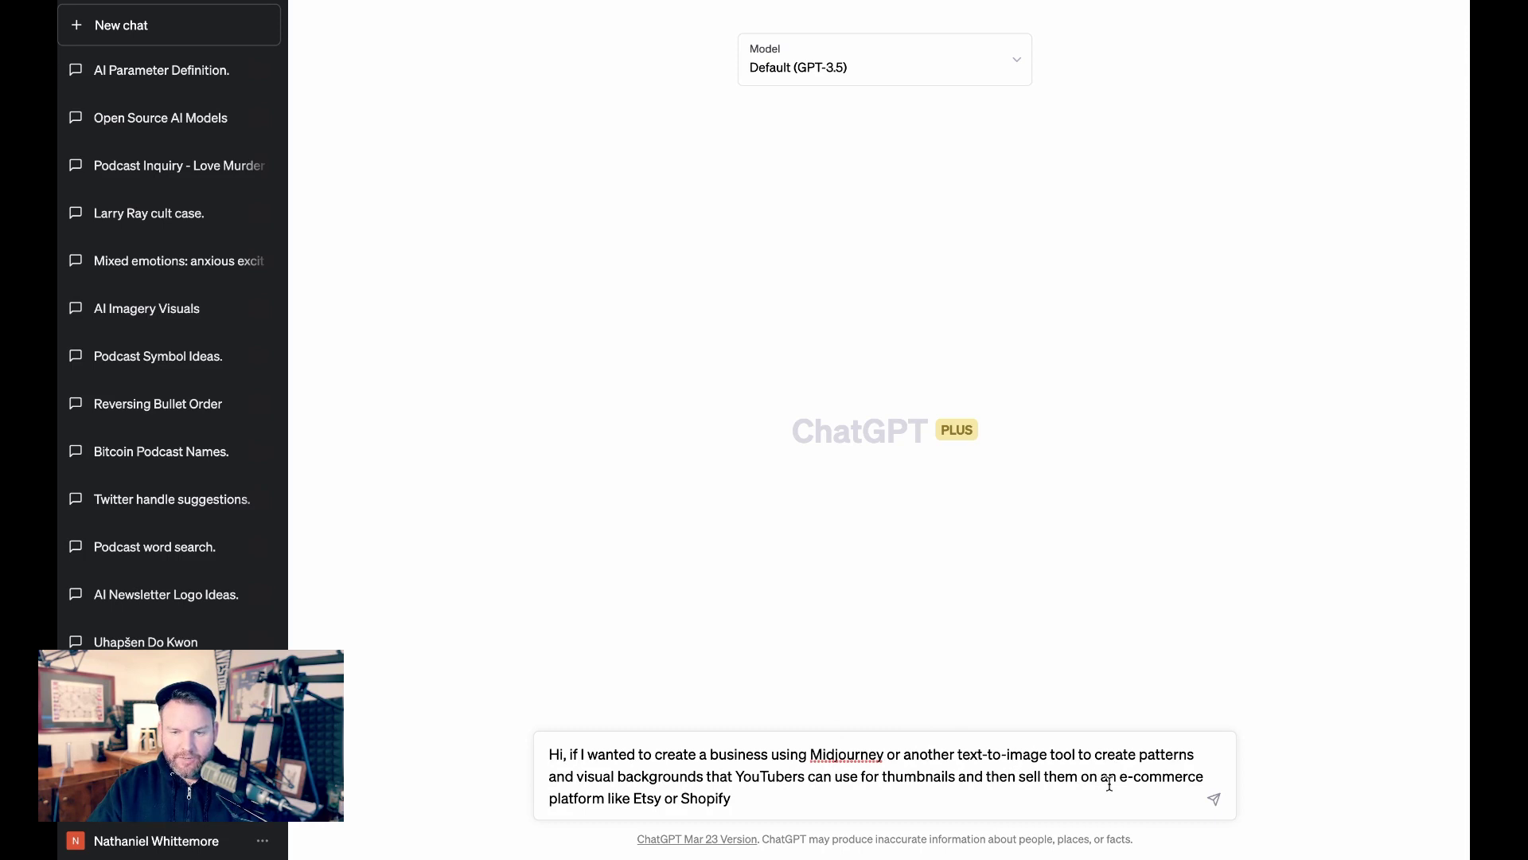
click(790, 798)
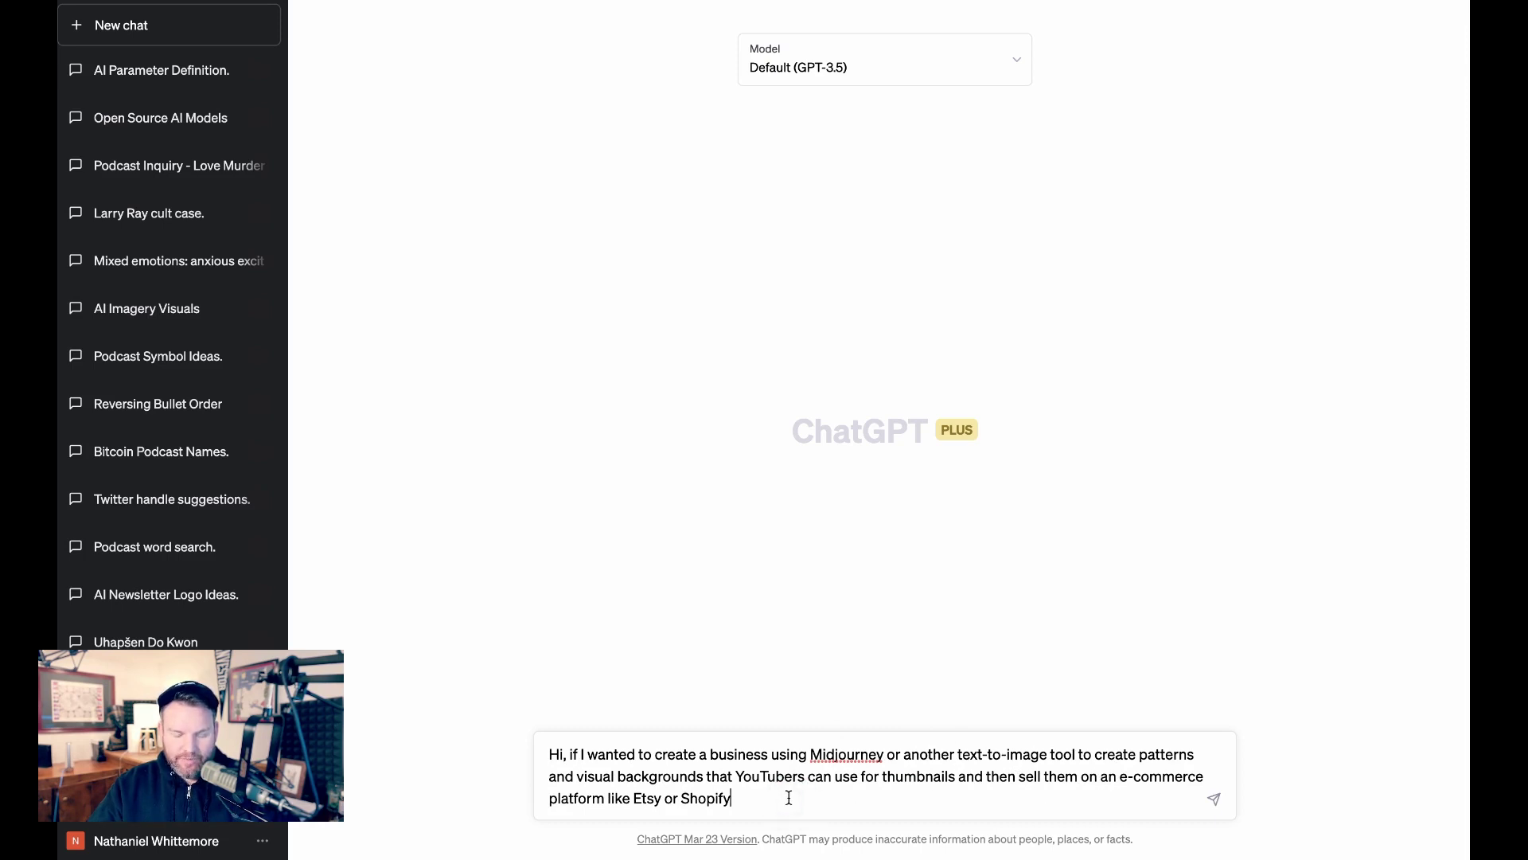
text(, what would my steps be?)
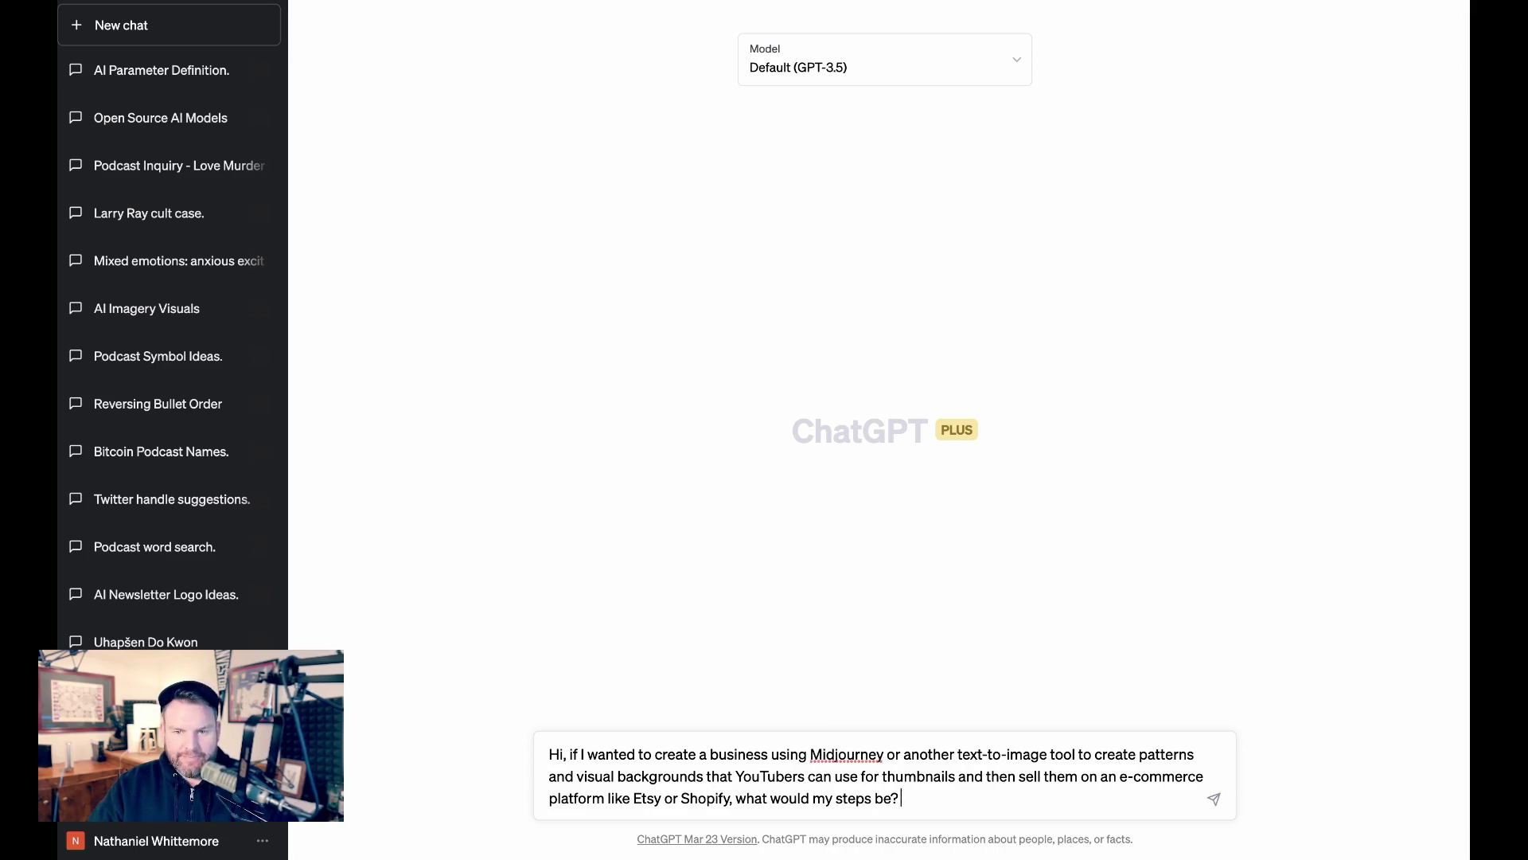
key(Return)
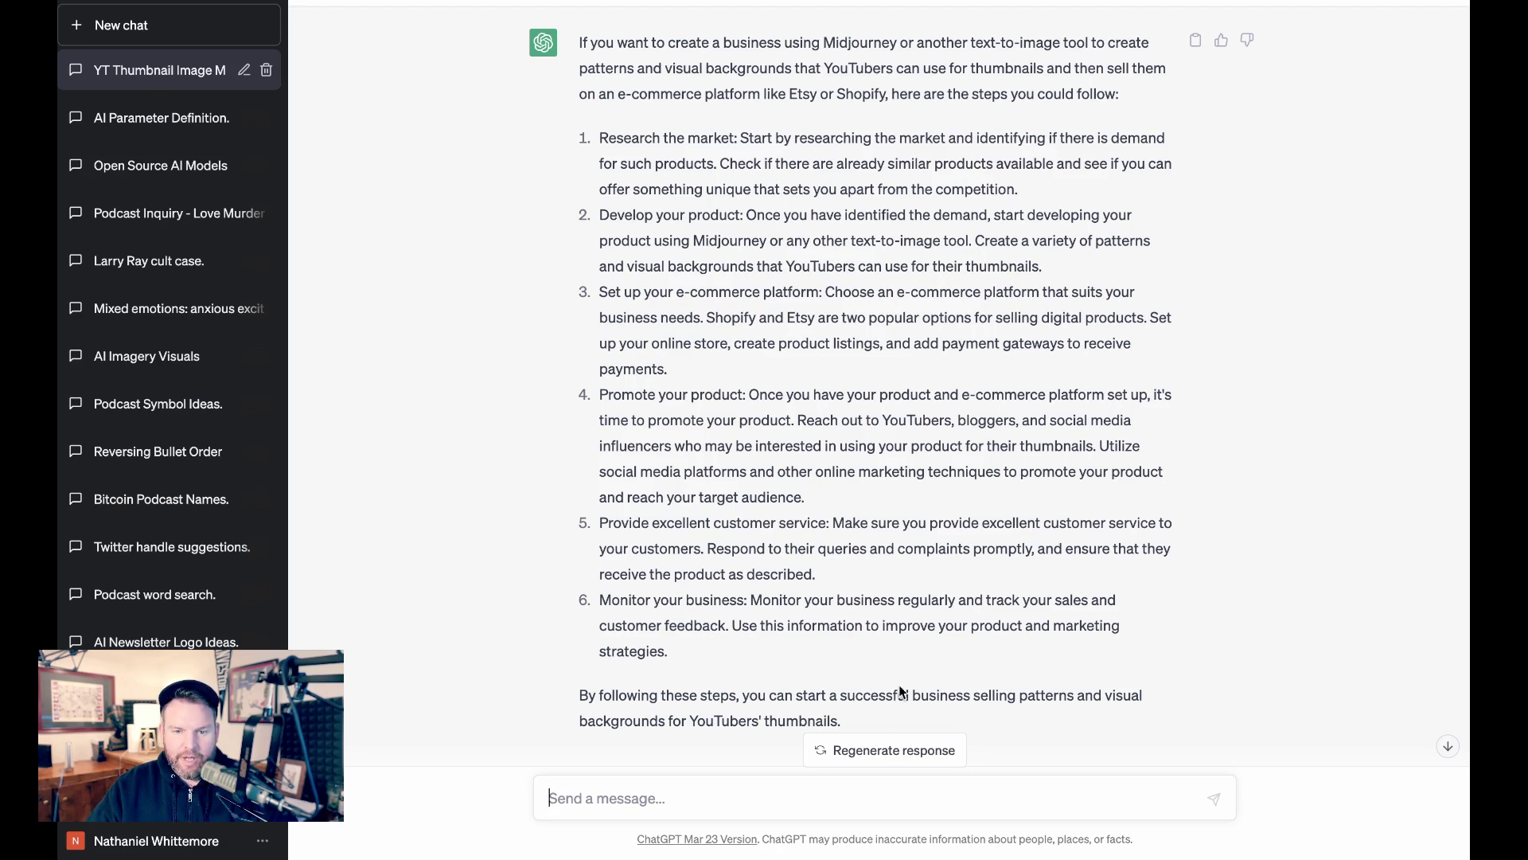
Step: Ask ChatGPT 'Thanks! Which ecommerce platform would you suggest'
text(T)
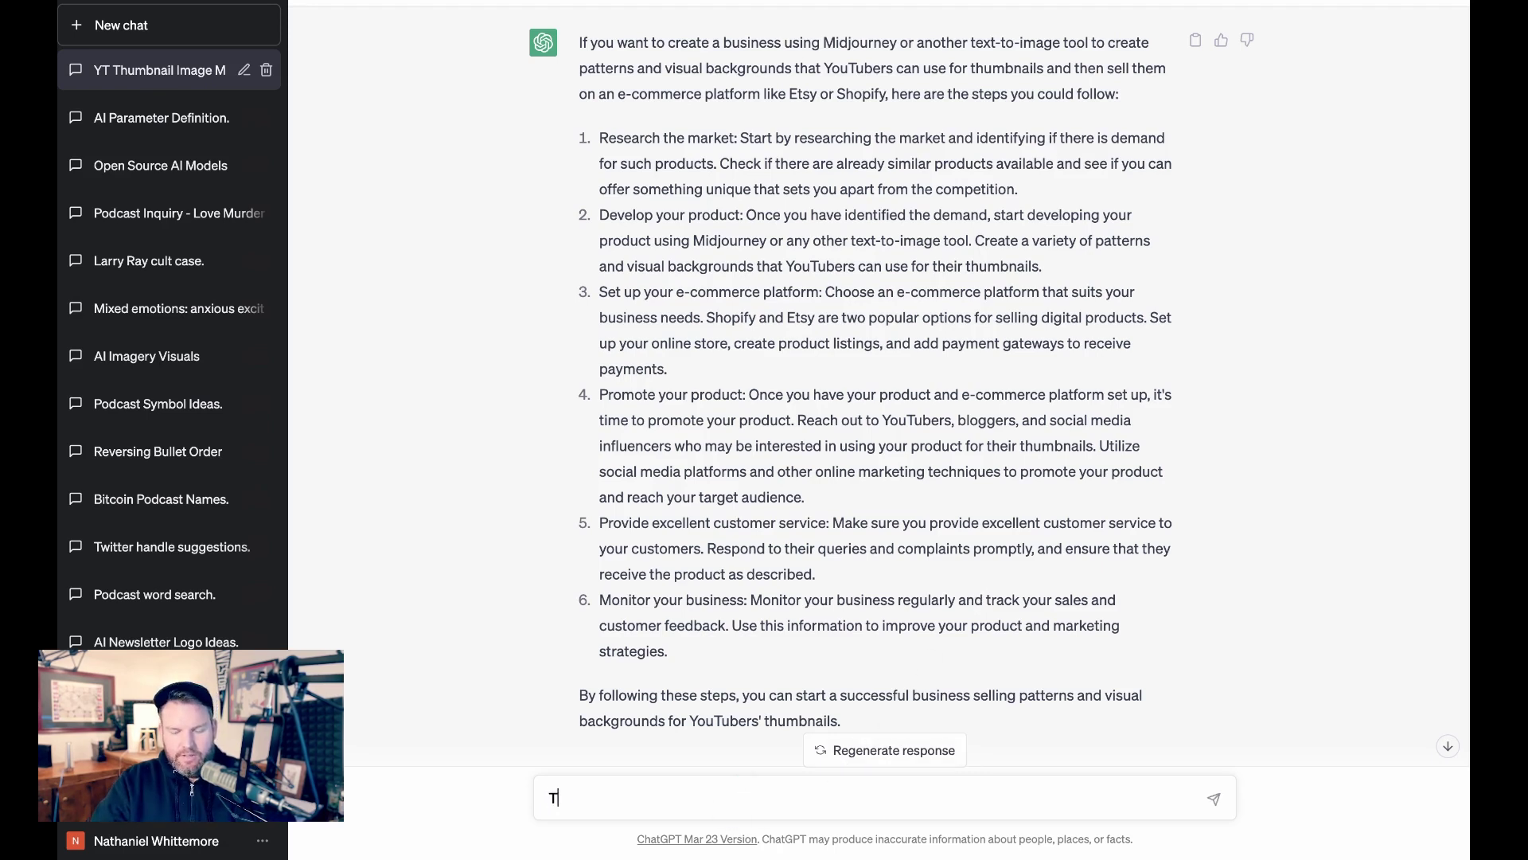
text(hanks! Which )
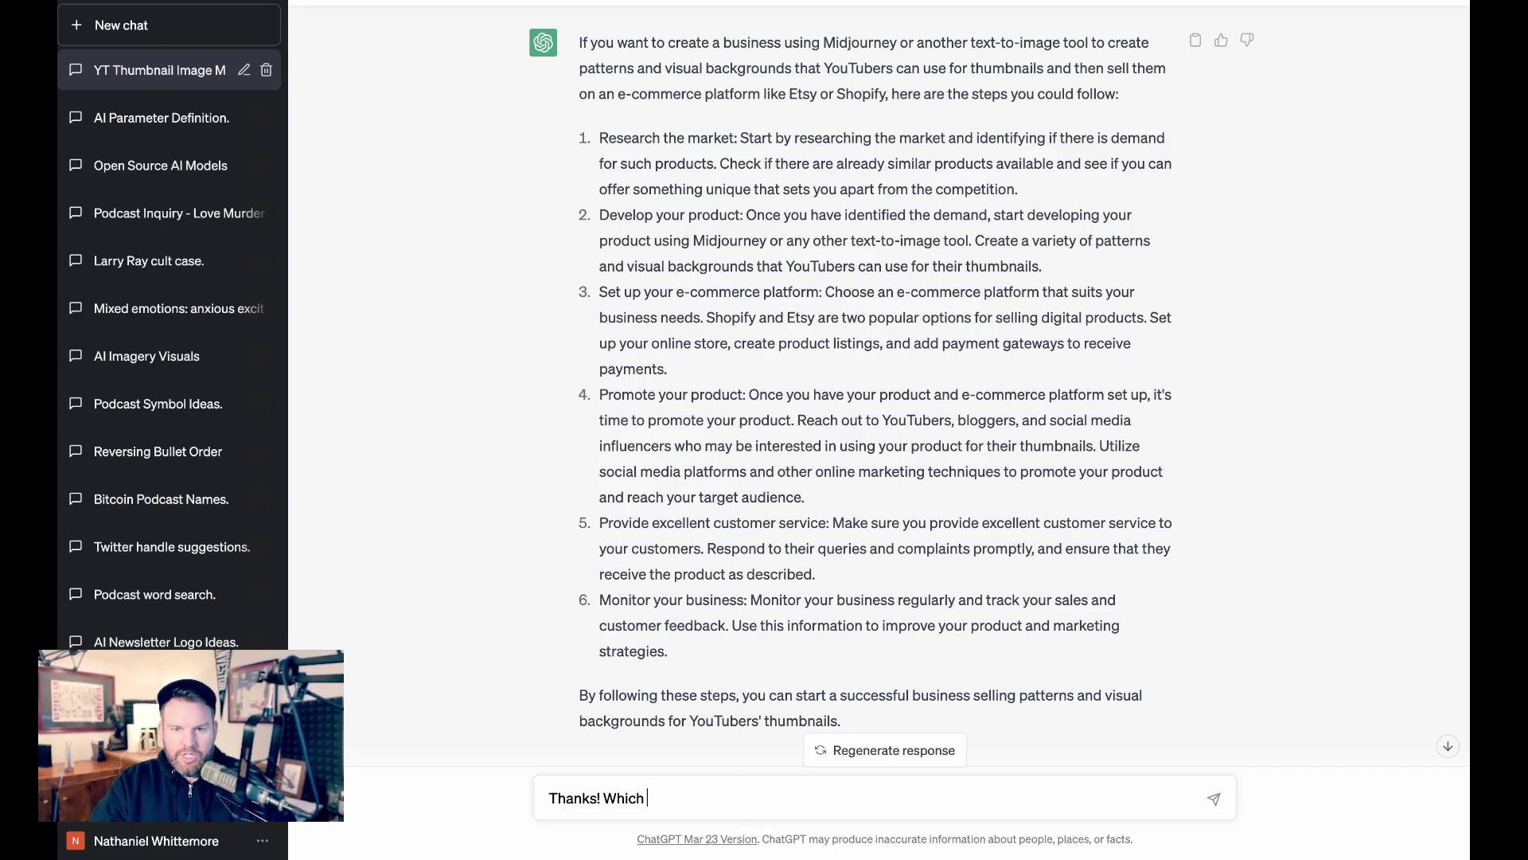
text(ecommerce platform )
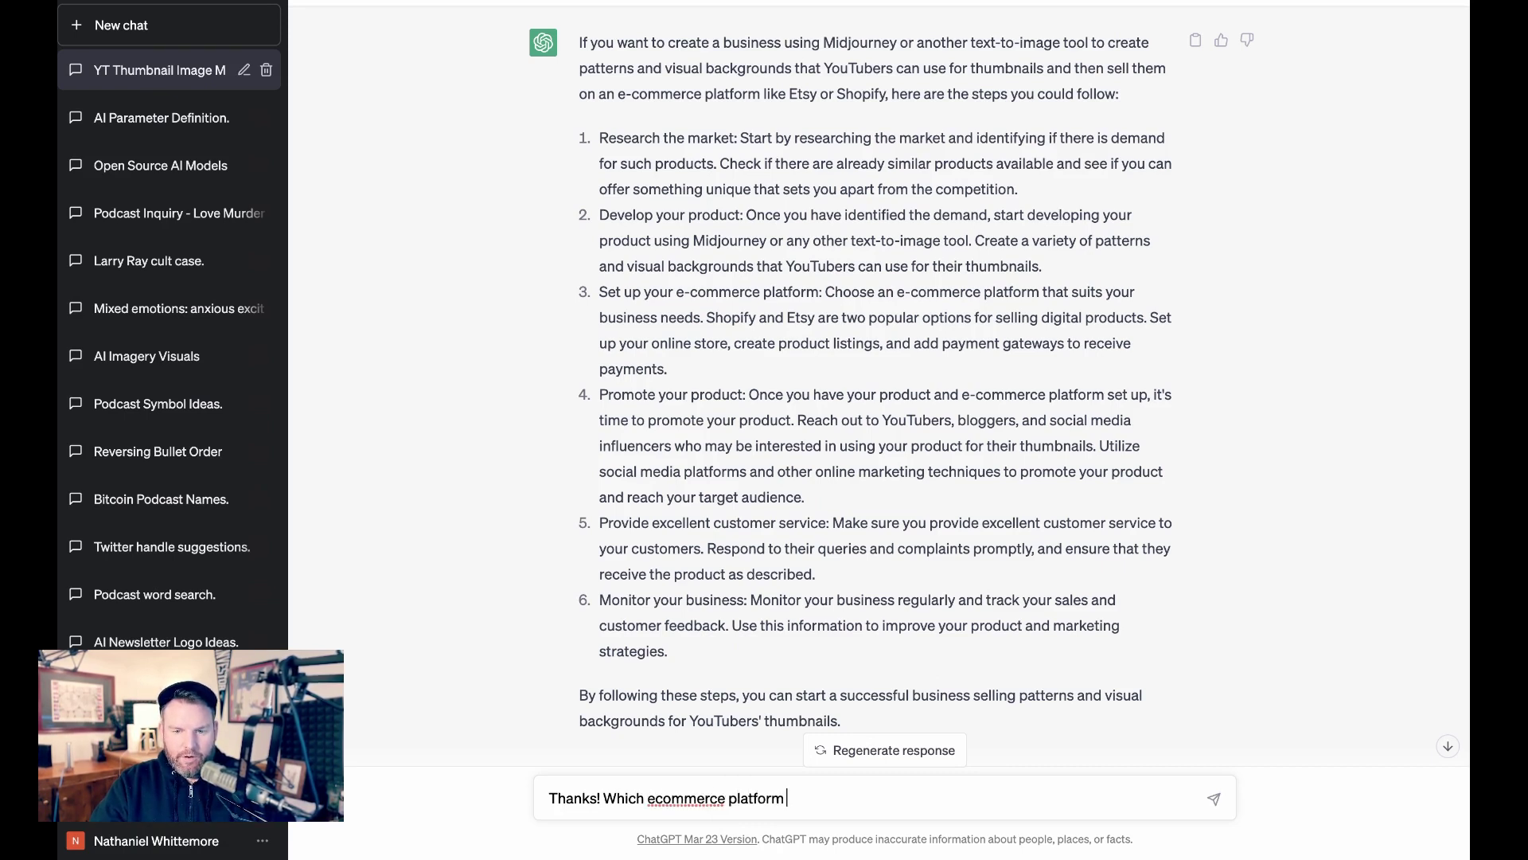
text(would you suggest)
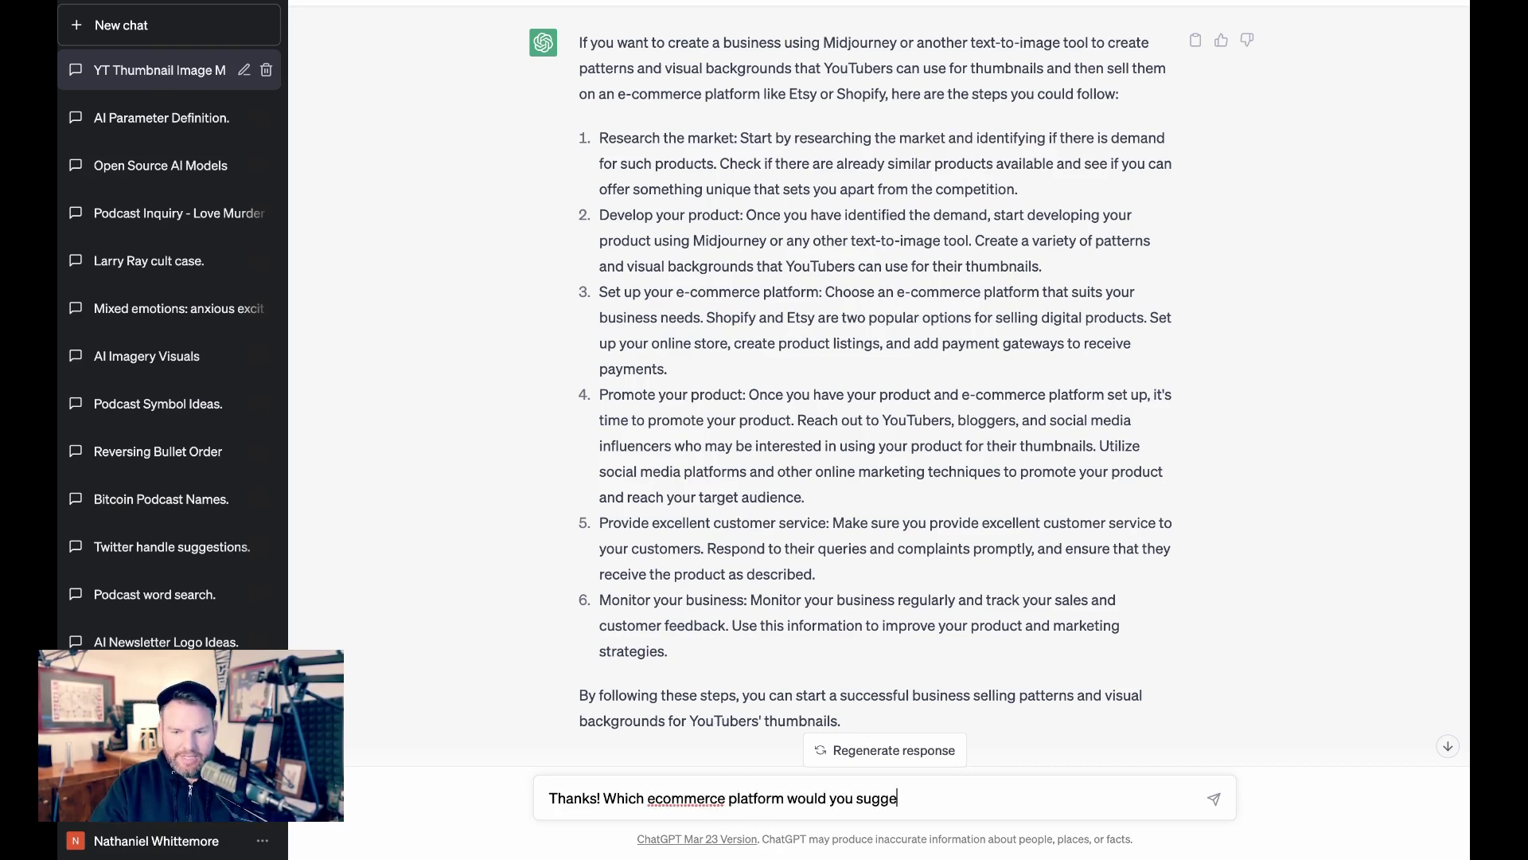
key(Return)
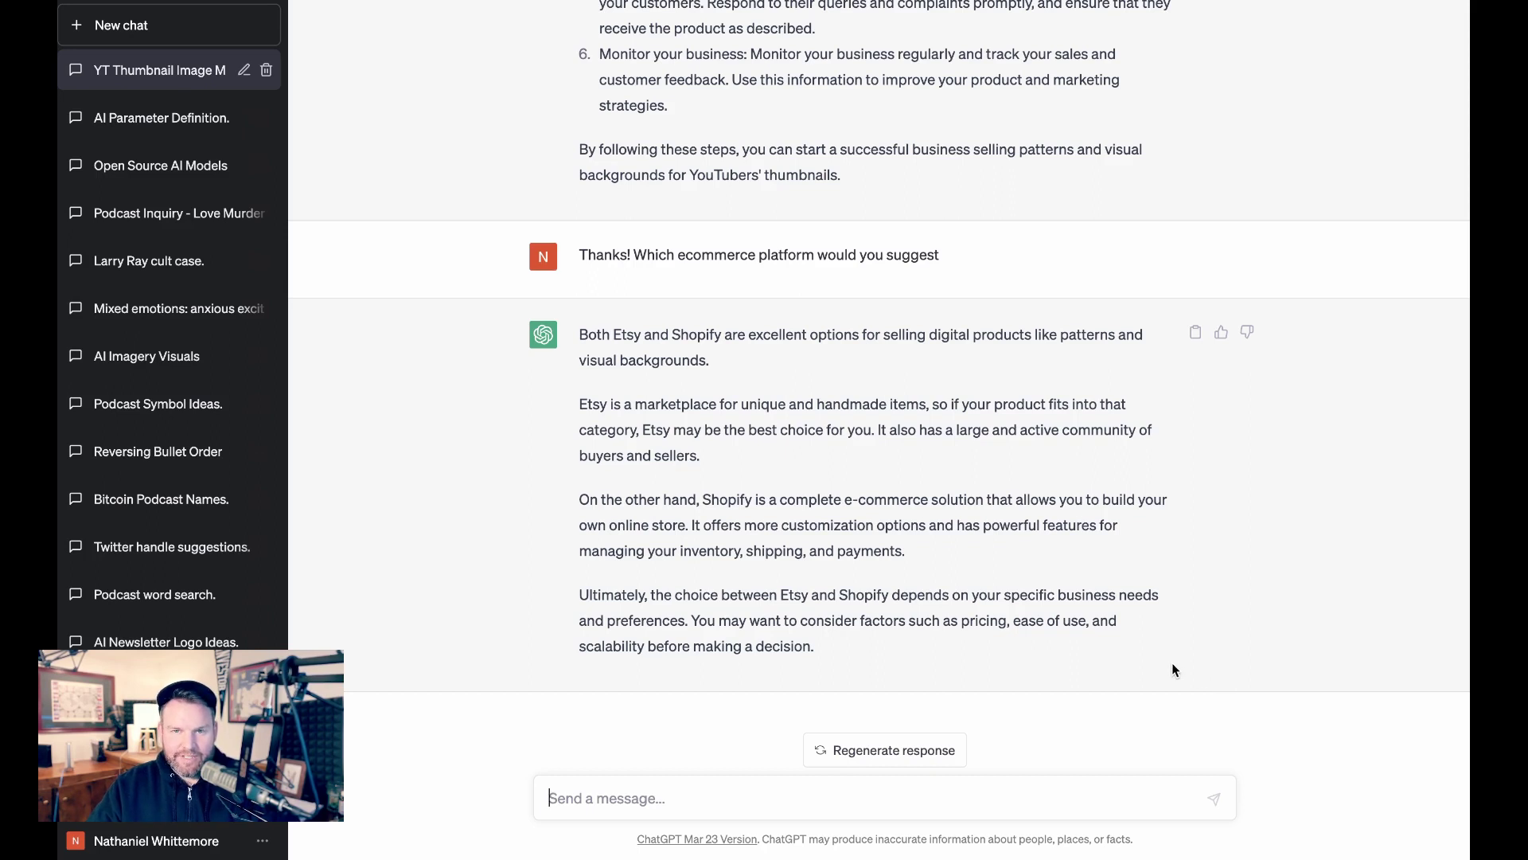
scroll(1172, 667, up, 2)
scroll(1168, 673, down, 2)
Step: Ask how to find which patterns YouTubers most desire for thumbnails, then review the replies
text(How wou)
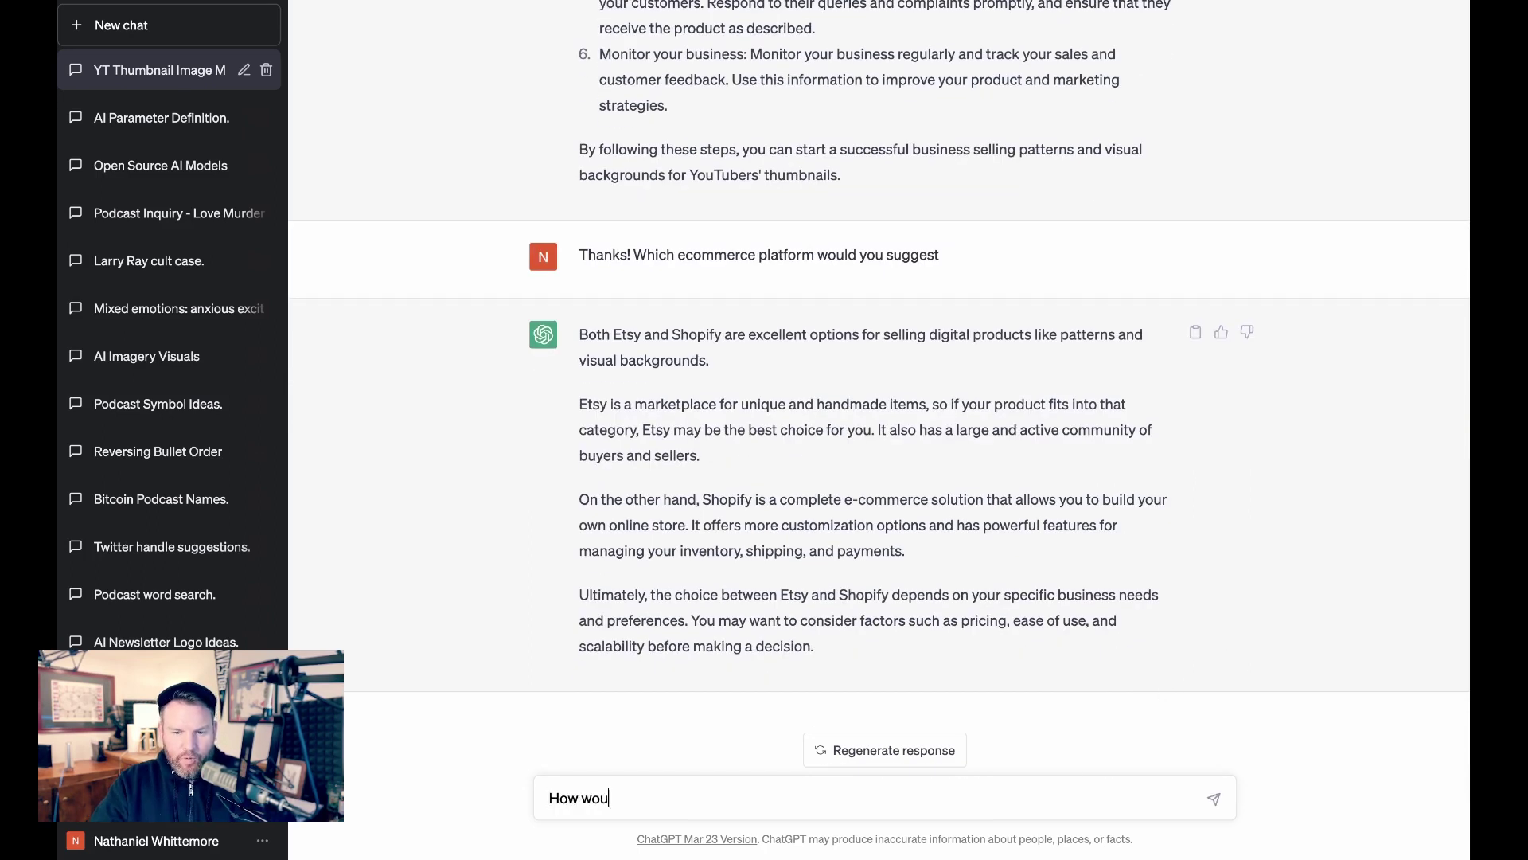
text(ld you figure out)
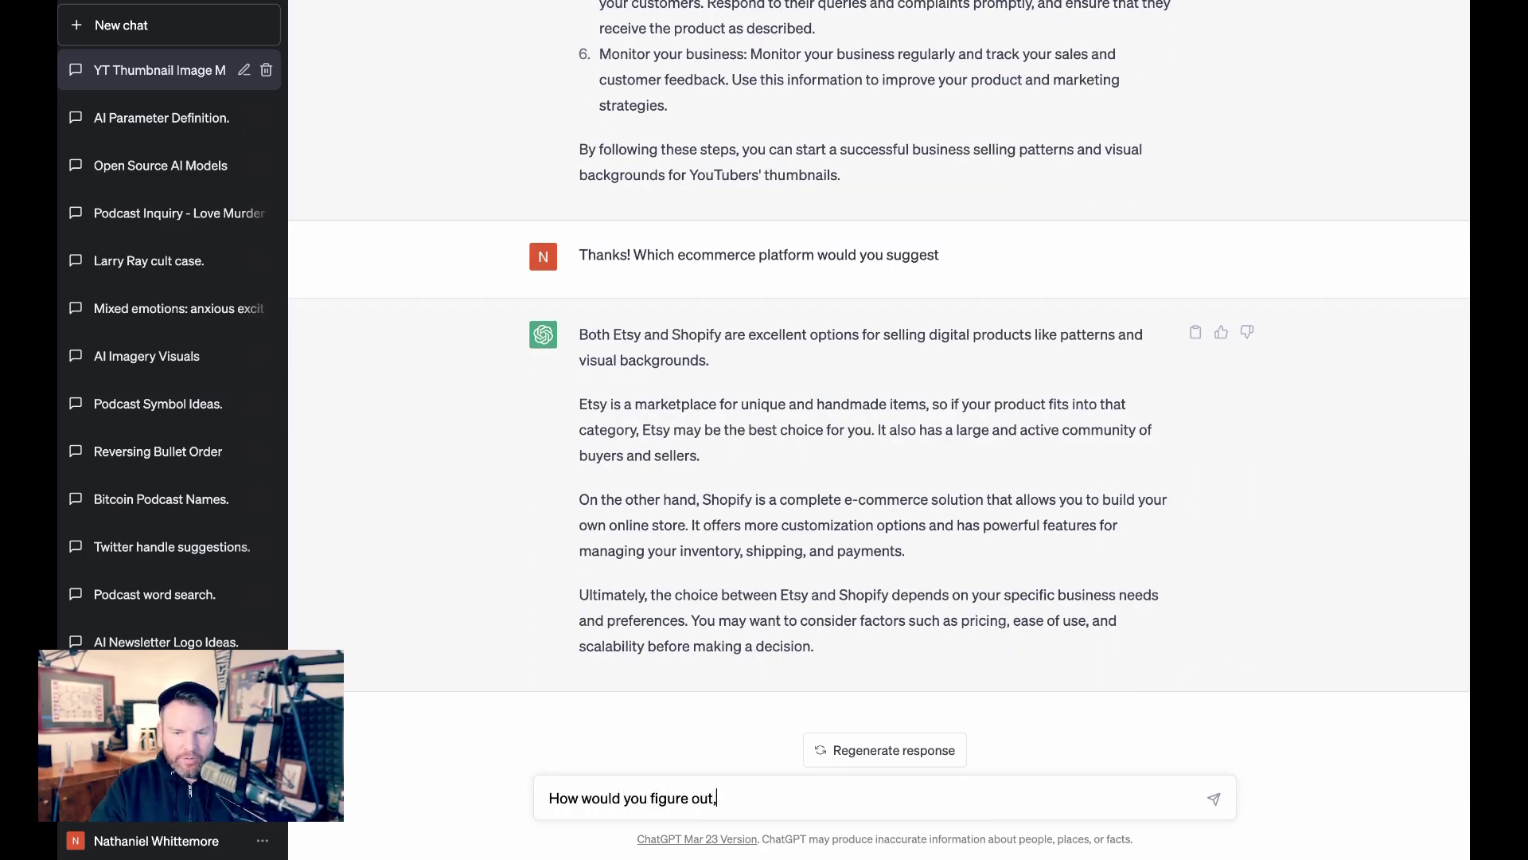
text( what types )
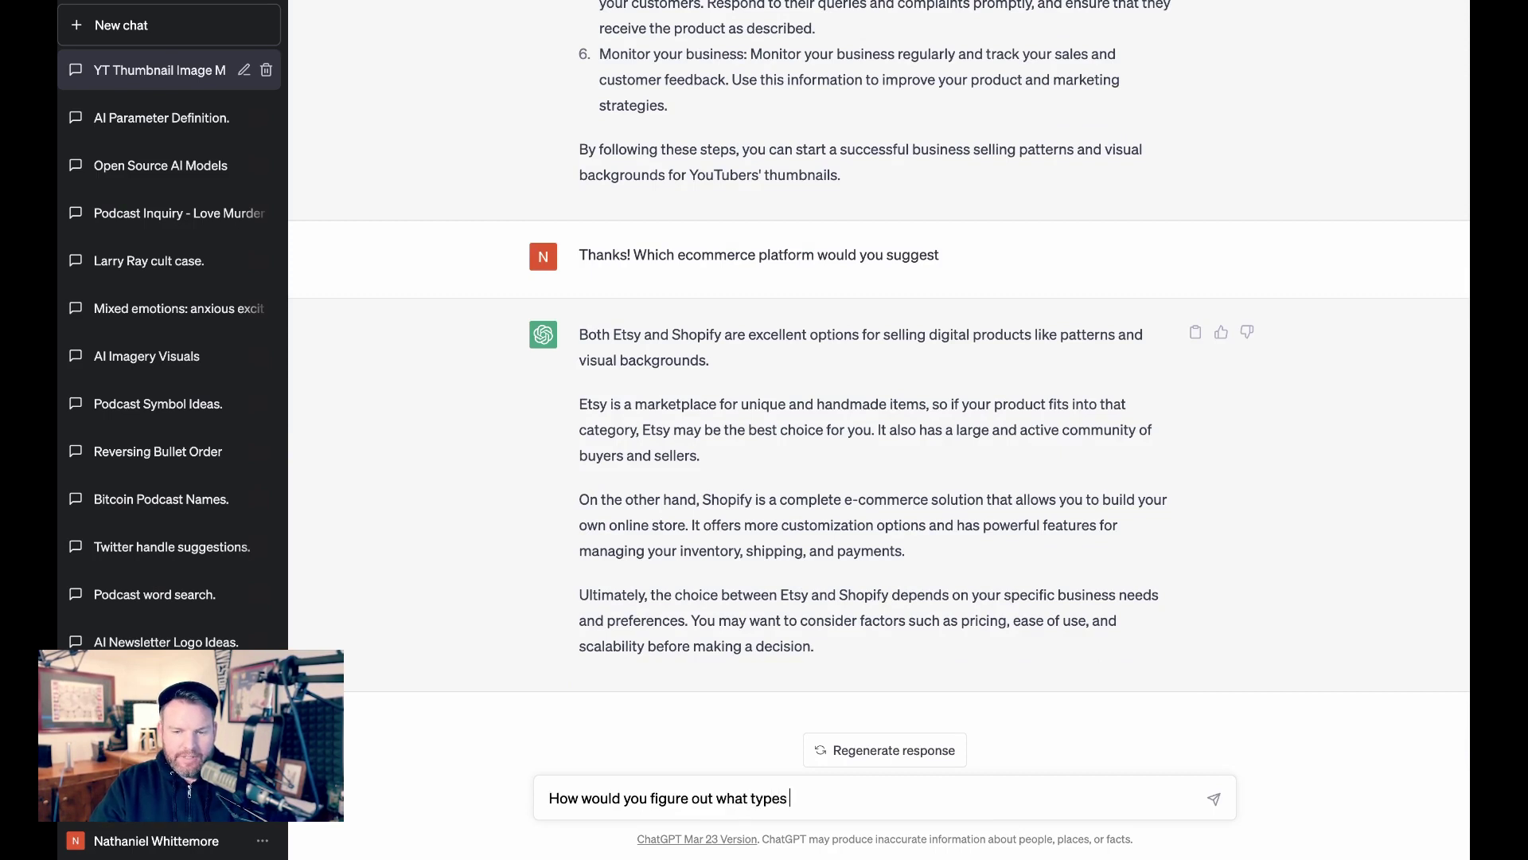
text(of patterns)
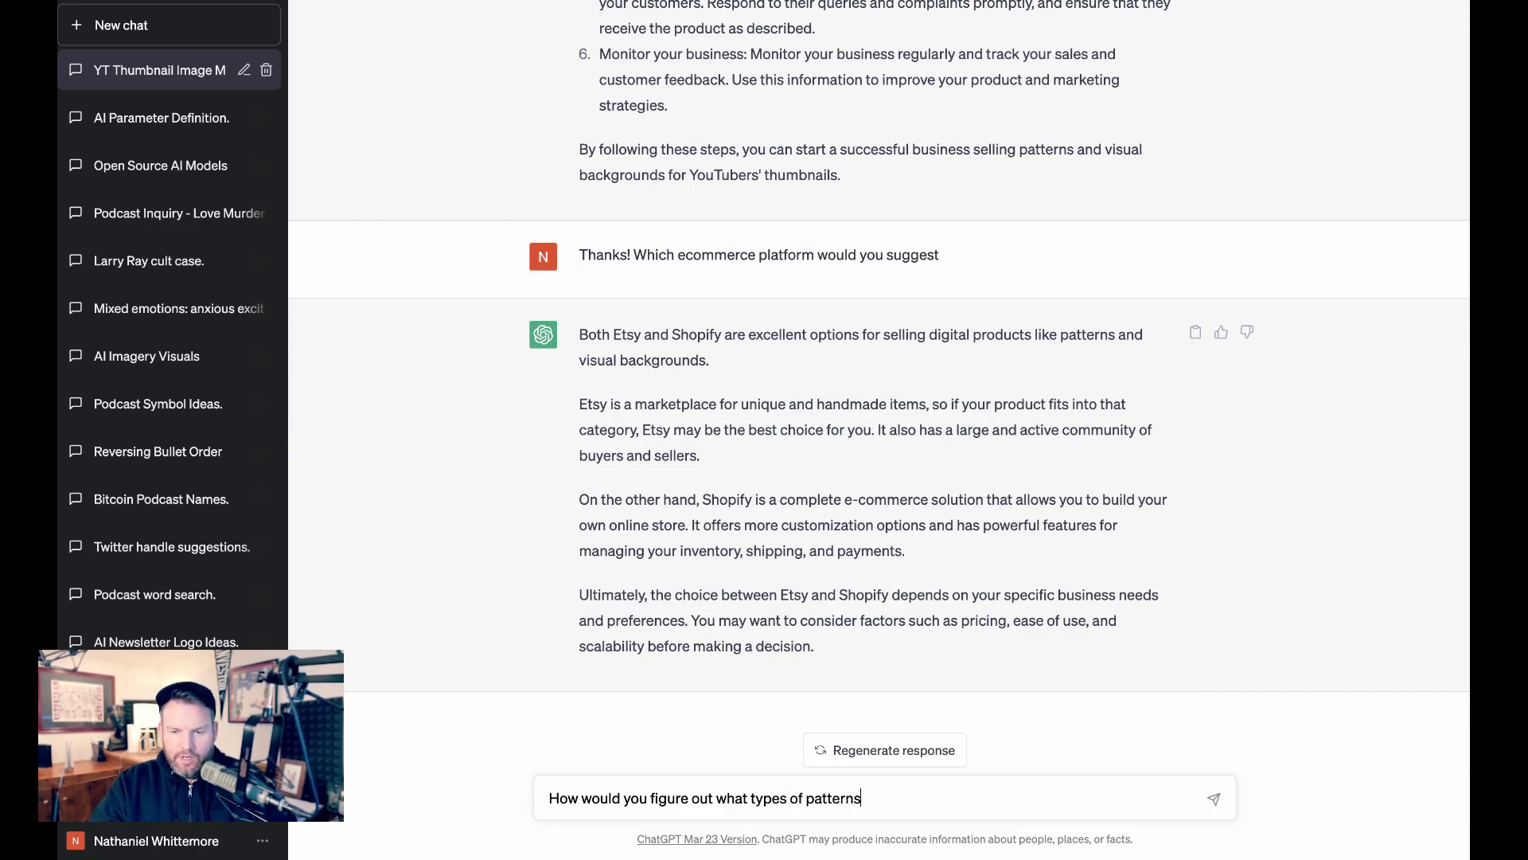
text( were most )
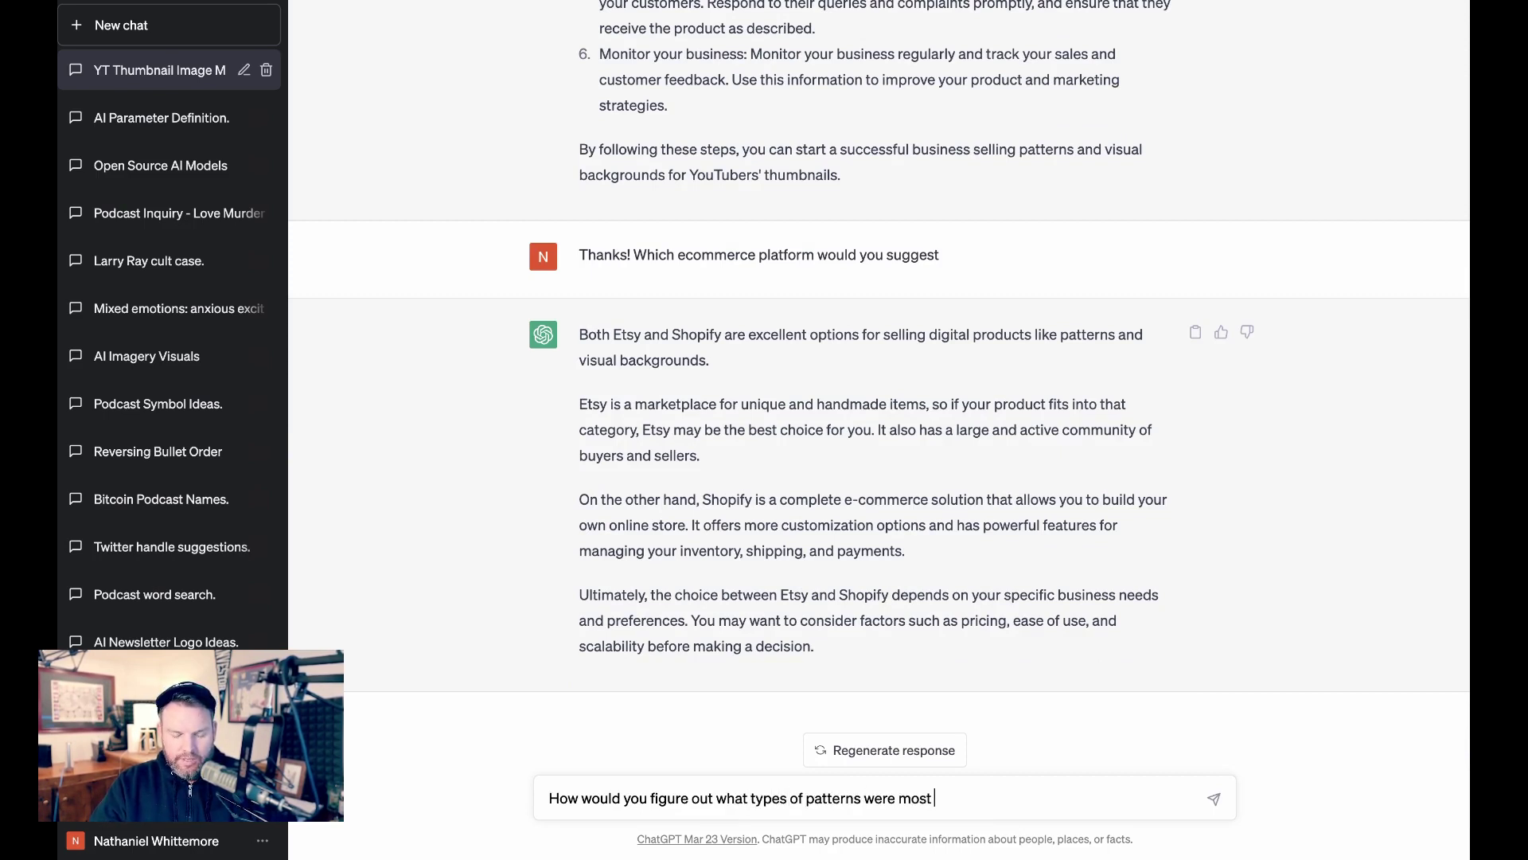
text(interest)
key(BackSpace)
key(BackSpace)
key(BackSpace)
key(BackSpace)
key(BackSpace)
key(BackSpace)
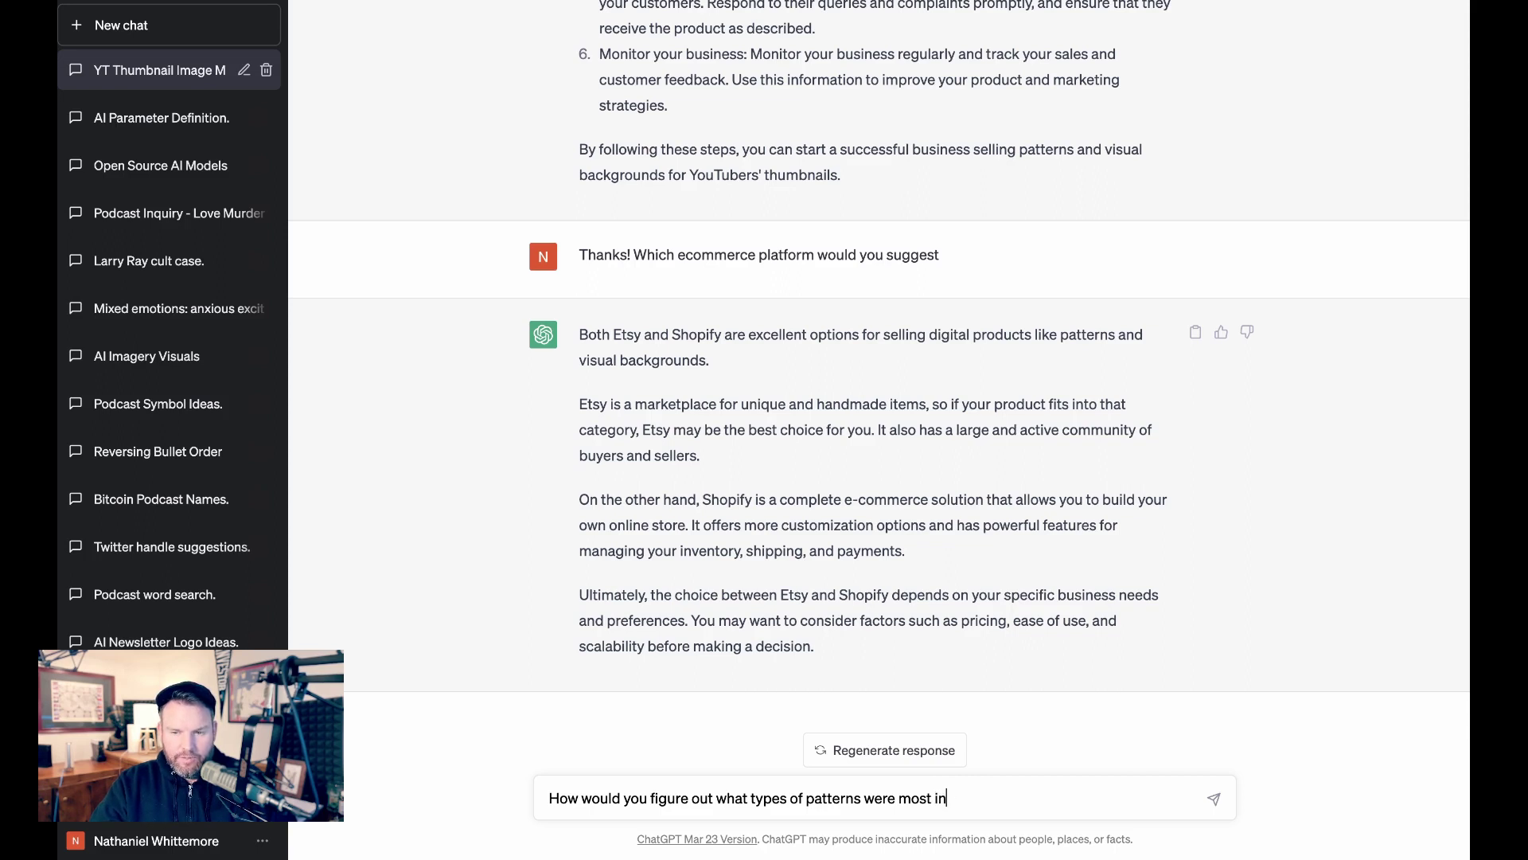
key(BackSpace)
key(BackSpace)
text(desired by)
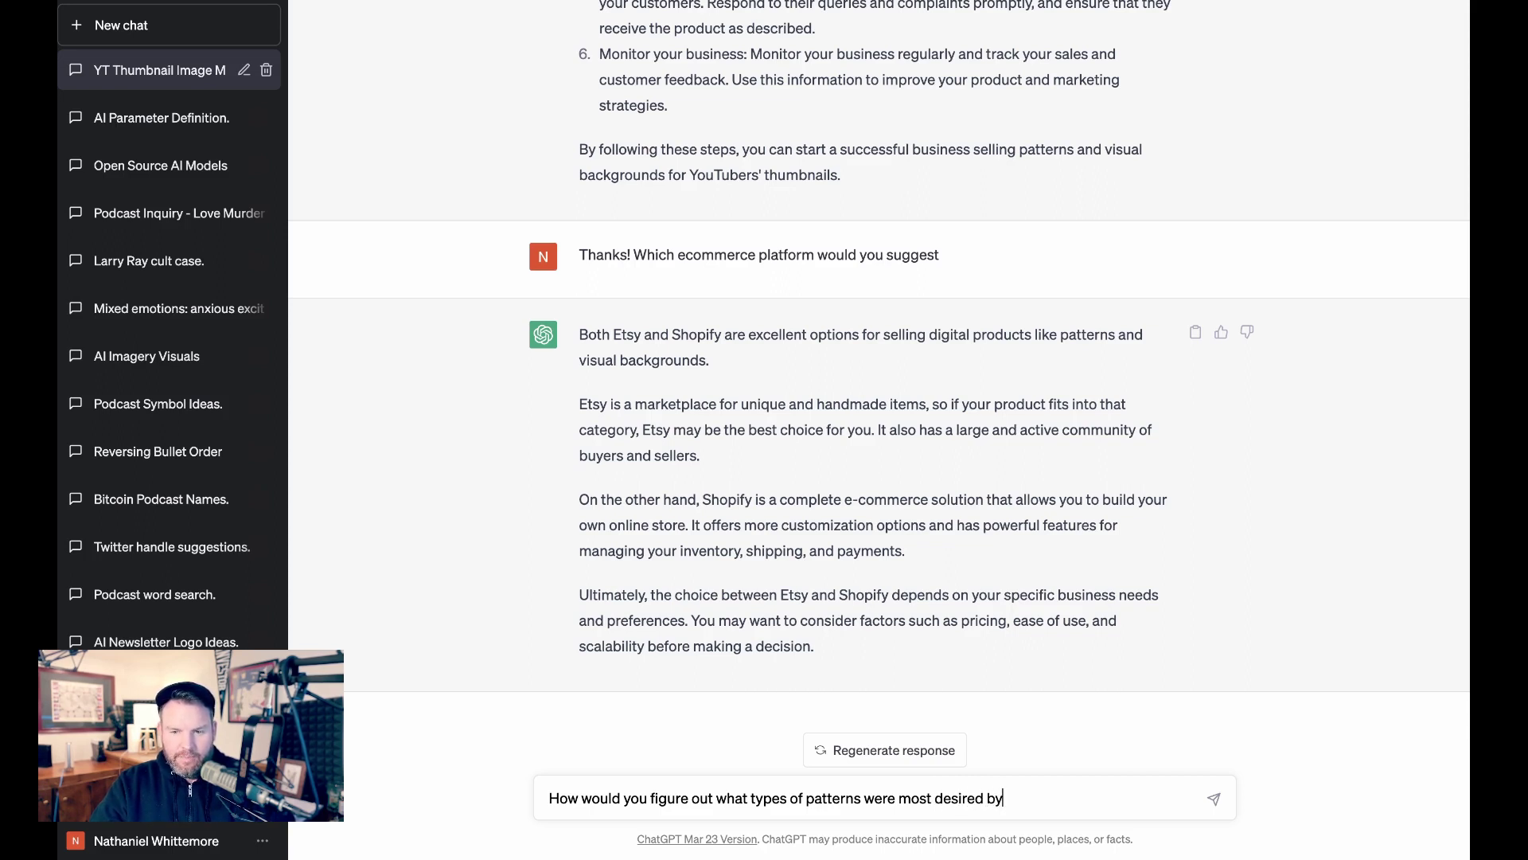
text( Youtubers for t)
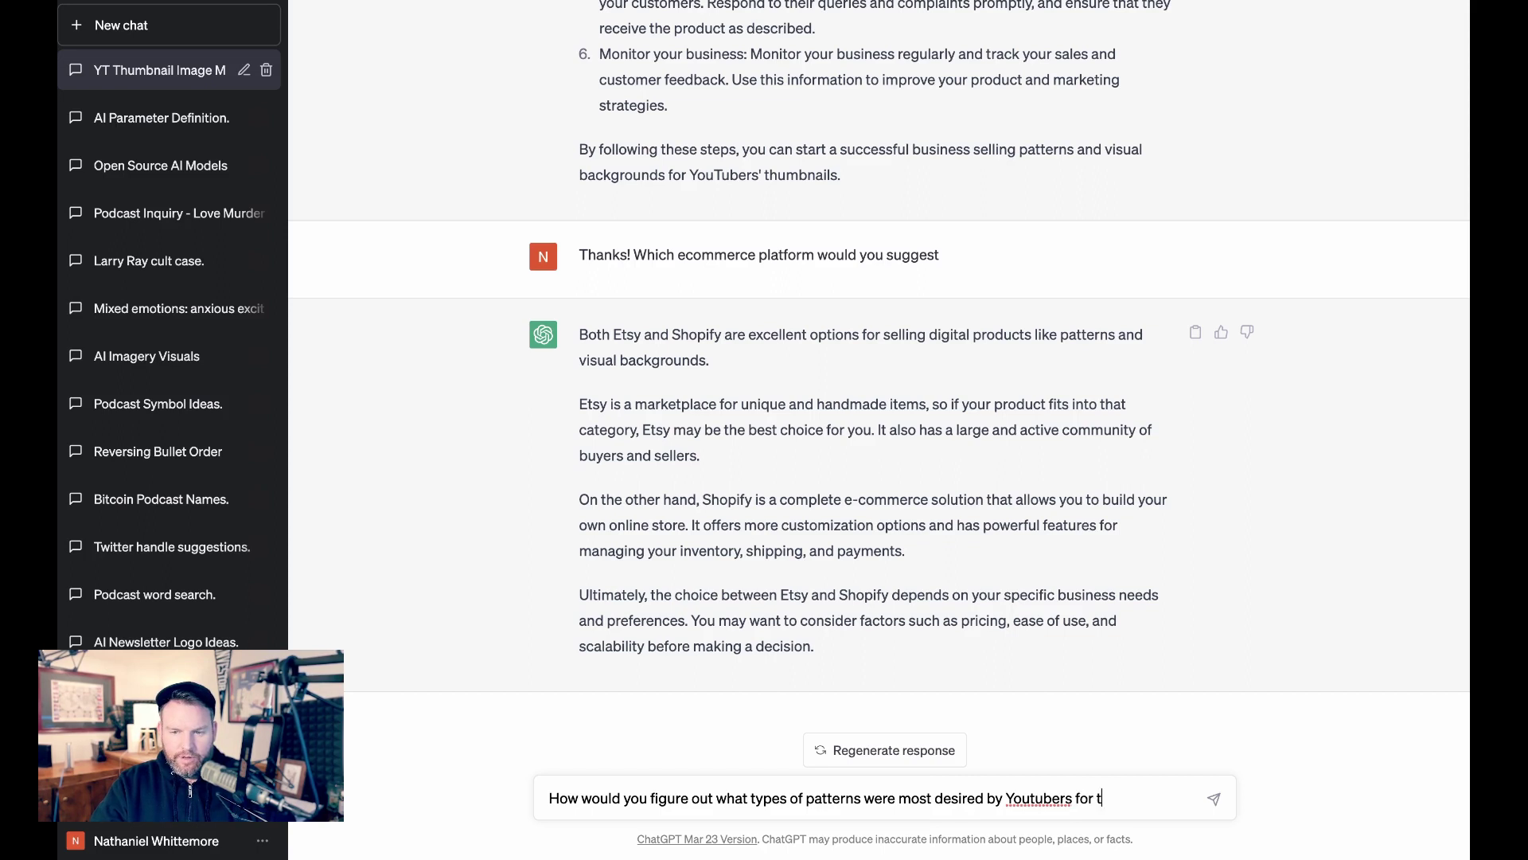
text(humbnails?)
key(Return)
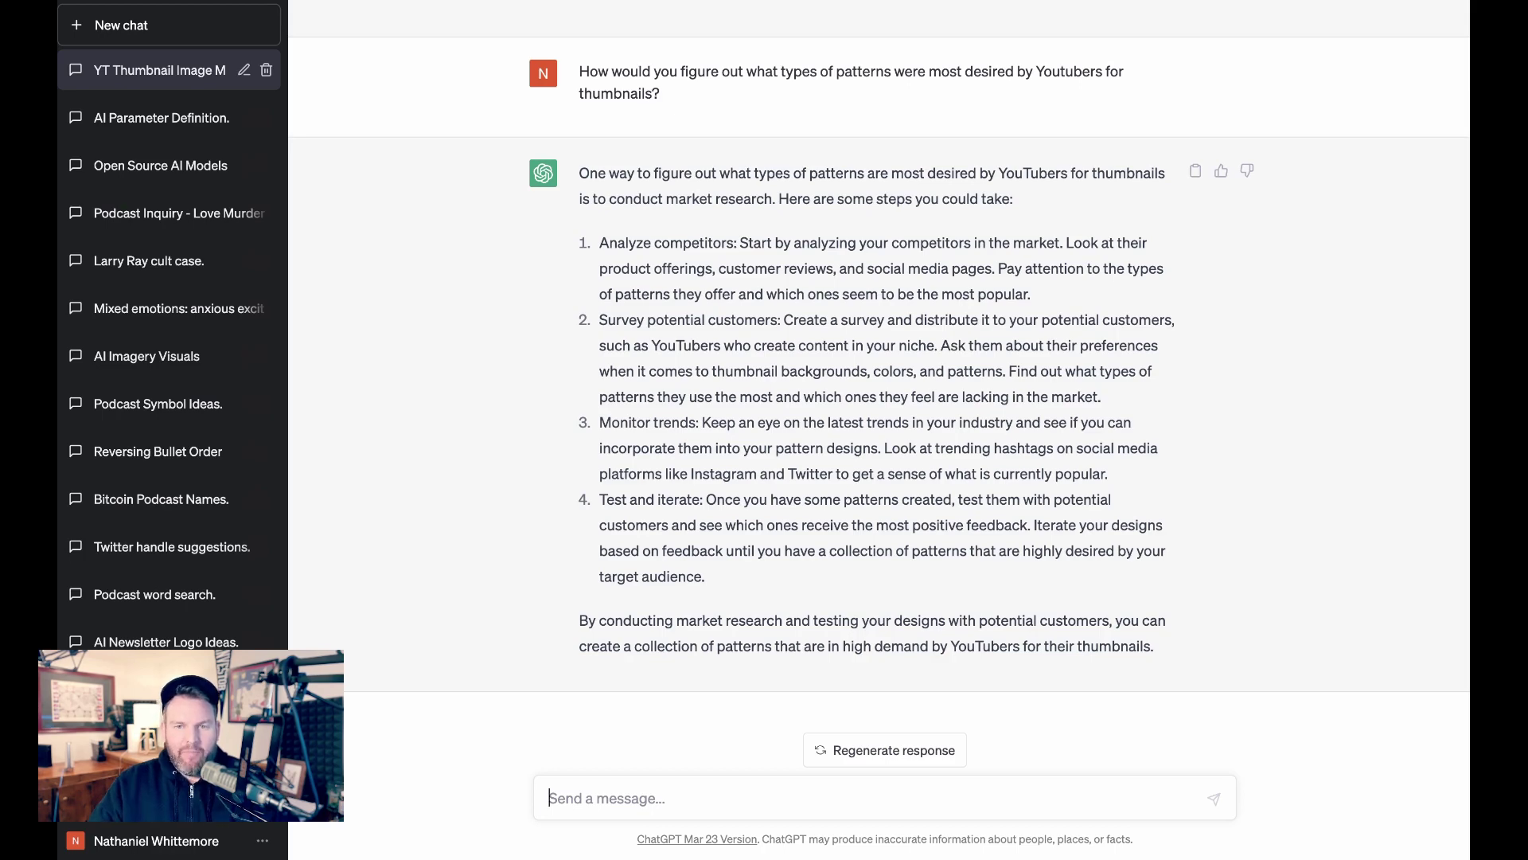
scroll(1018, 723, up, 5)
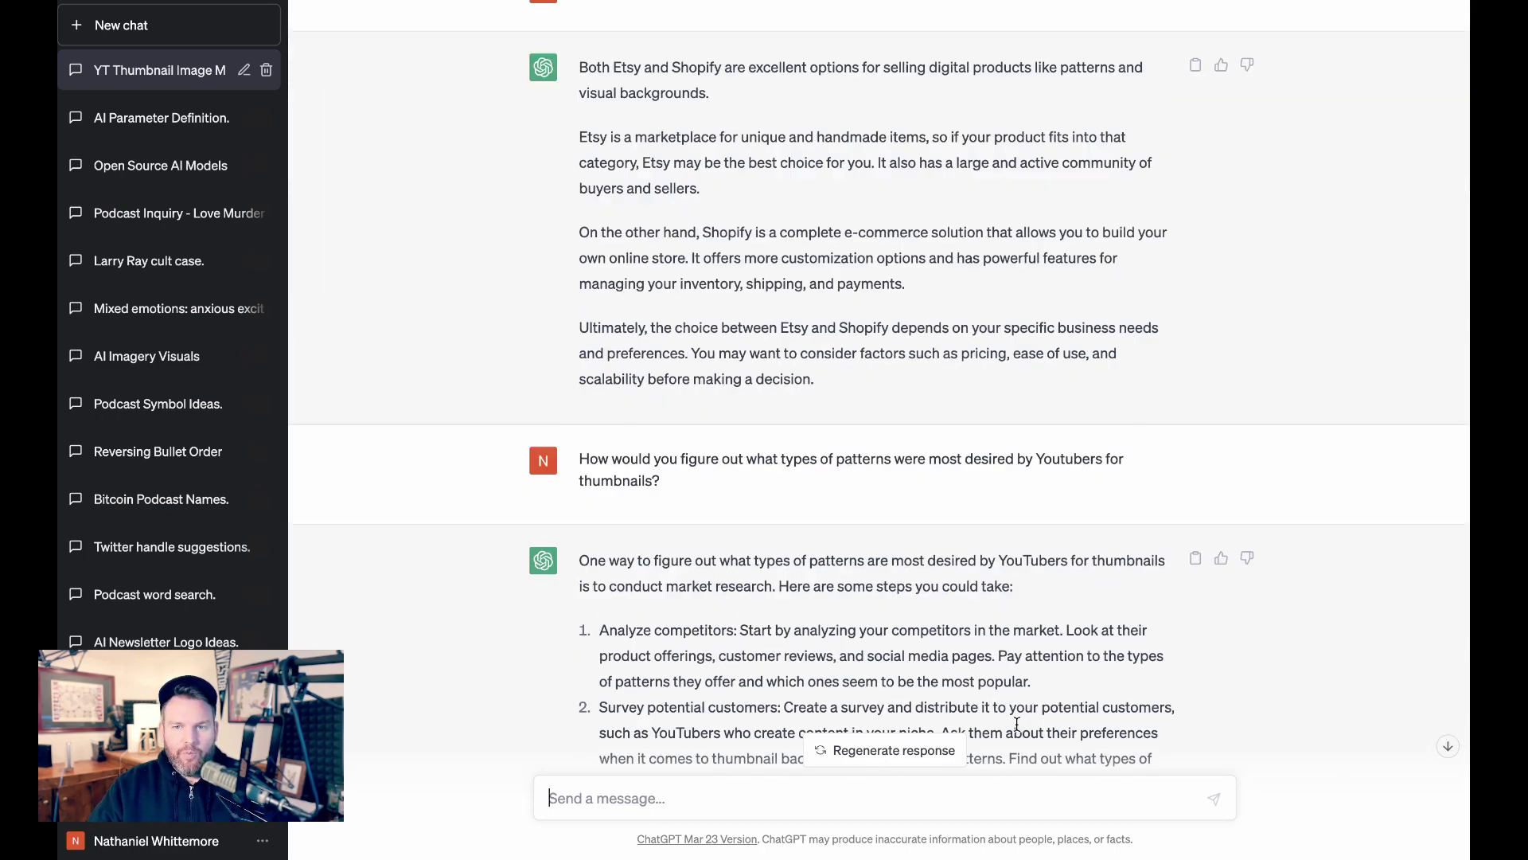
scroll(1017, 722, up, 12)
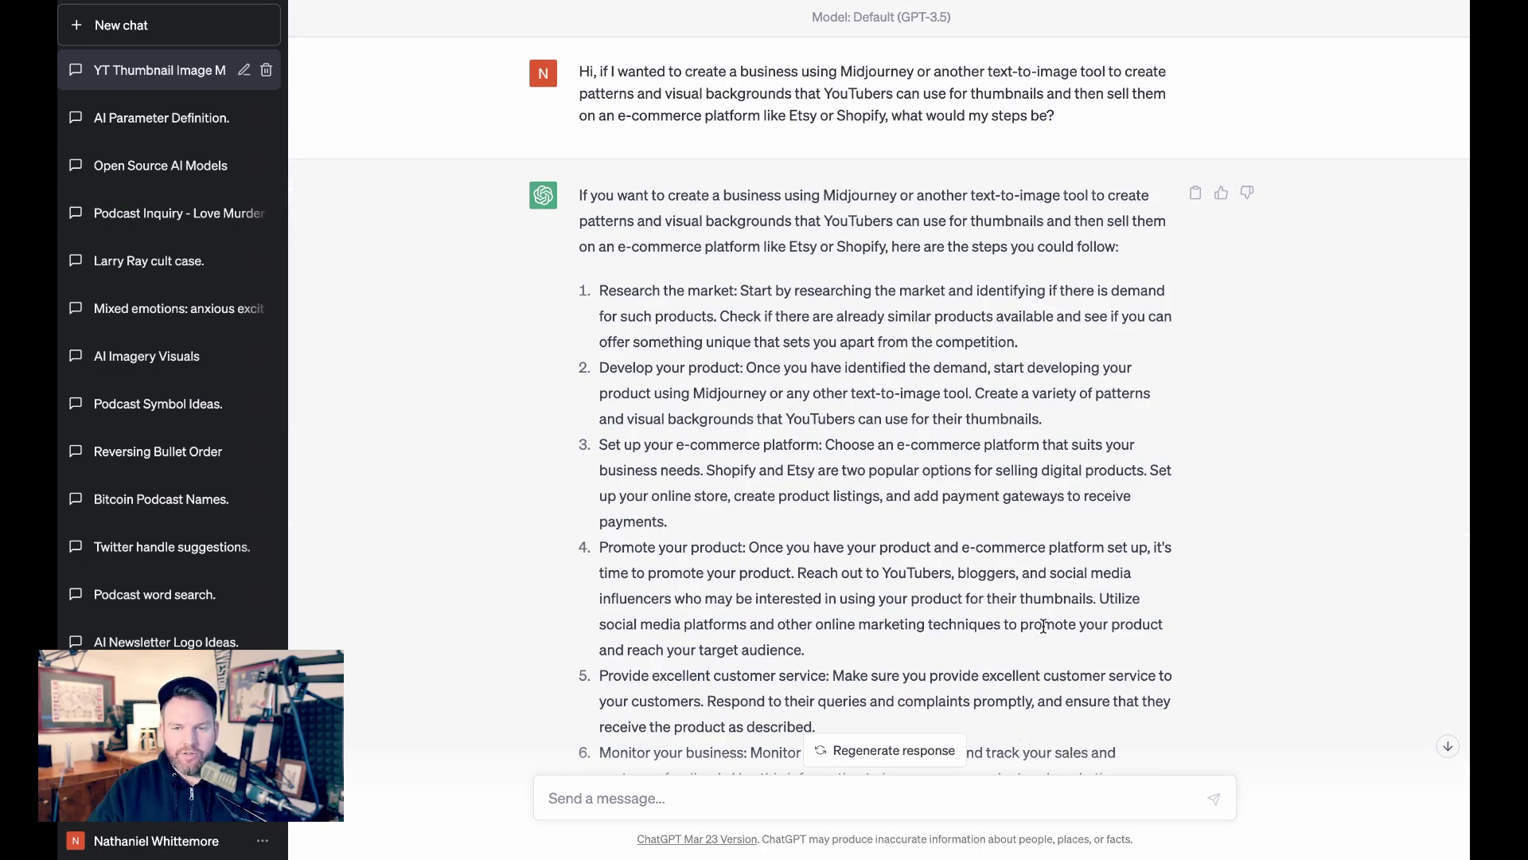
scroll(1043, 627, down, 14)
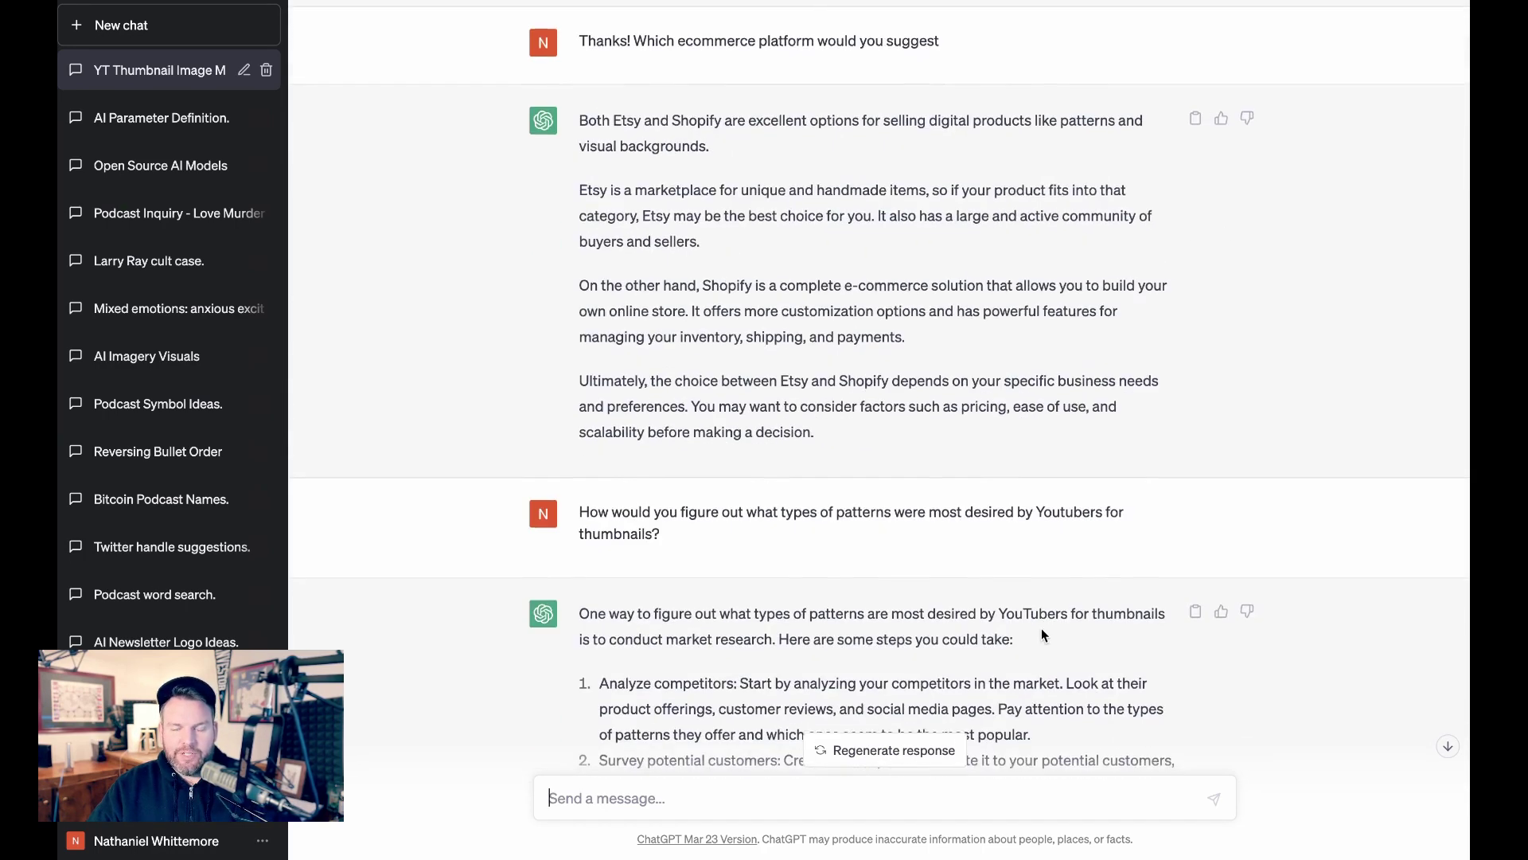
scroll(1043, 634, down, 5)
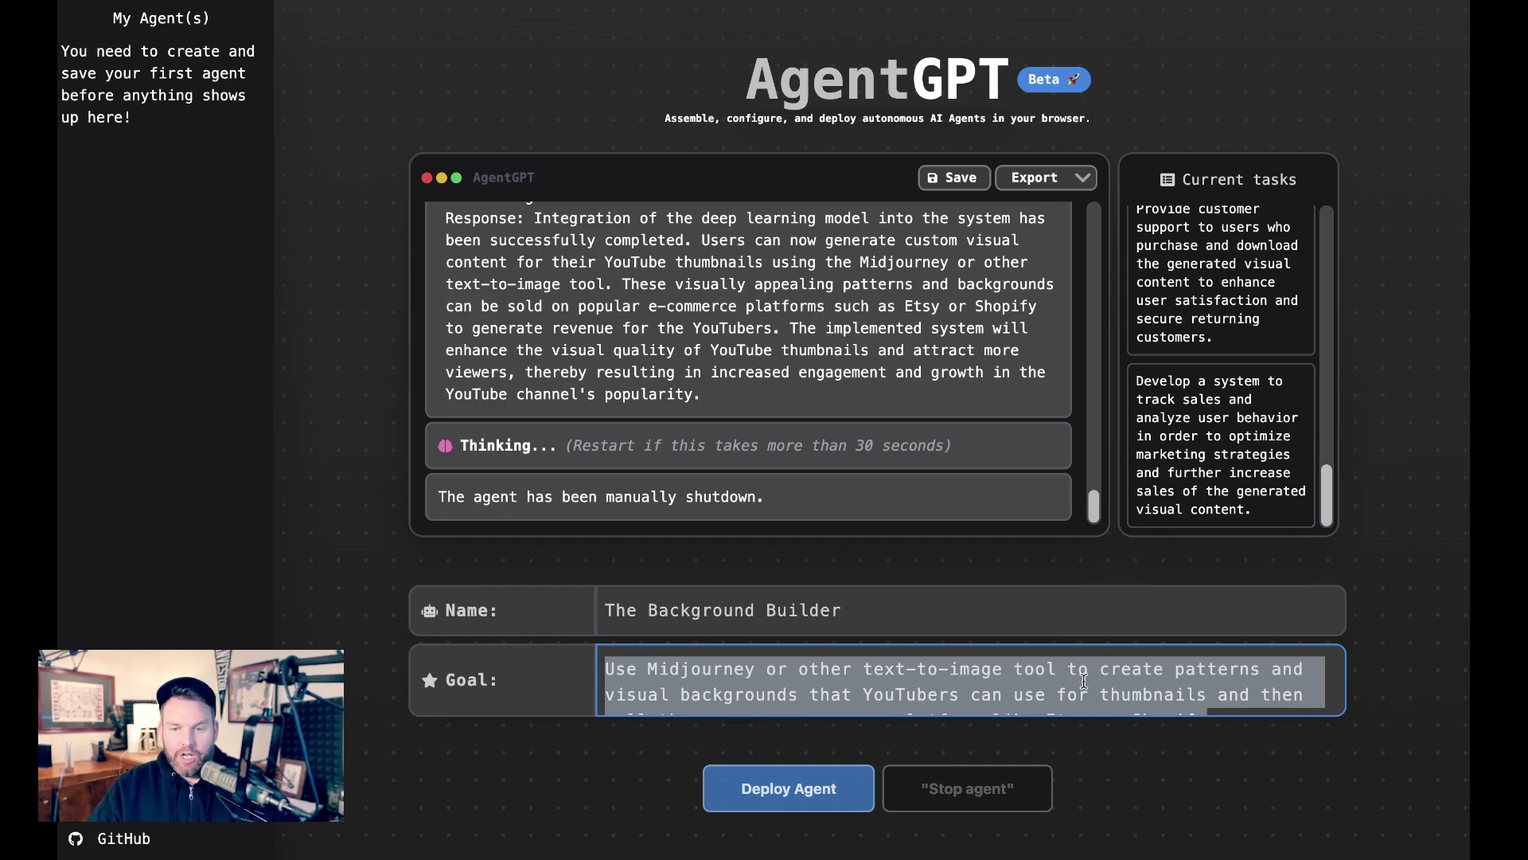
scroll(1279, 334, up, 10)
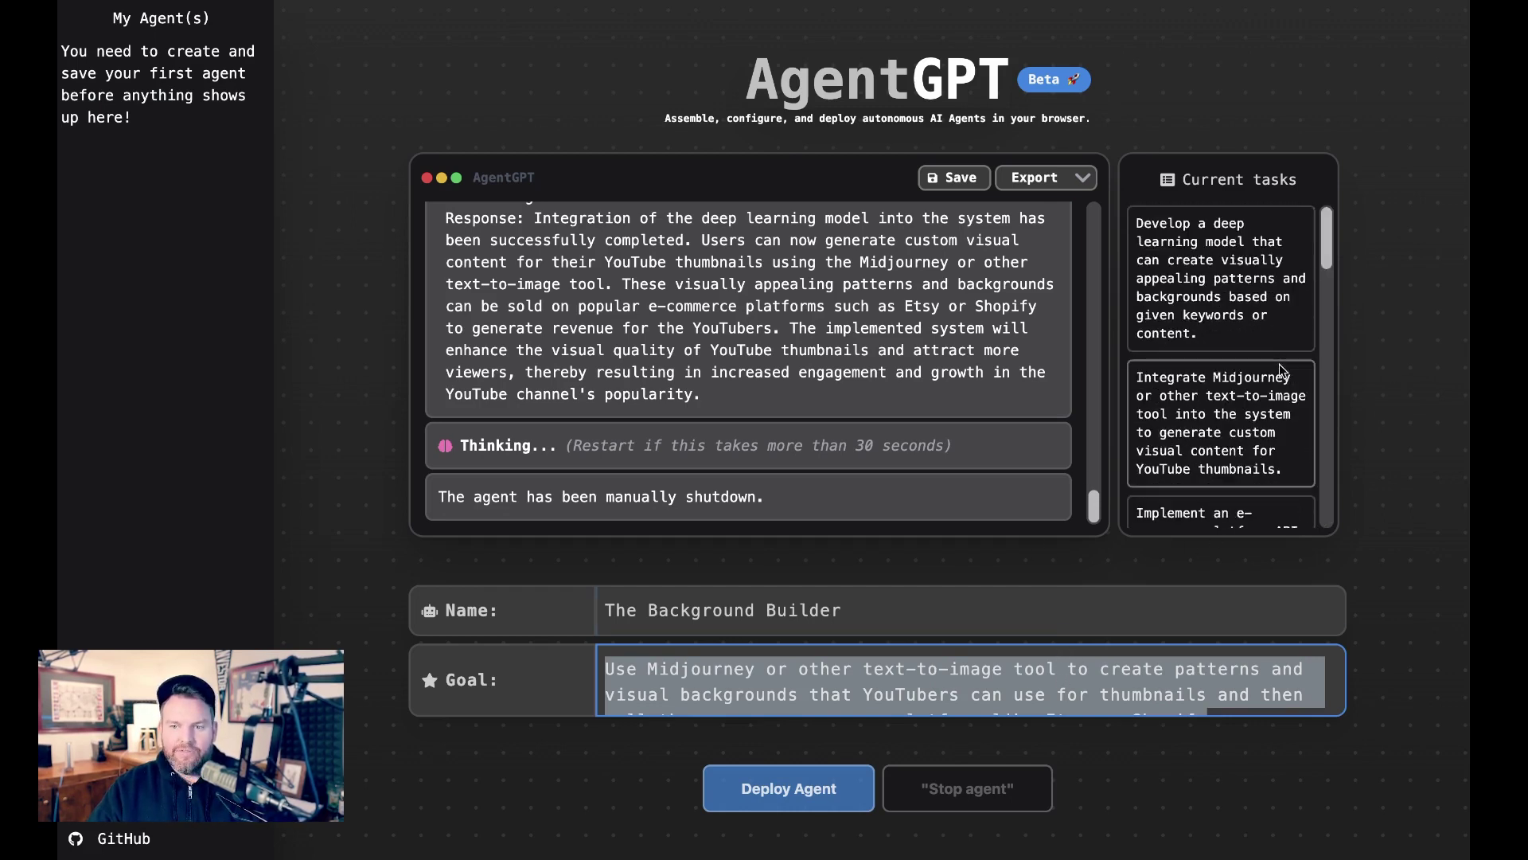
scroll(1278, 364, down, 6)
scroll(1276, 403, down, 5)
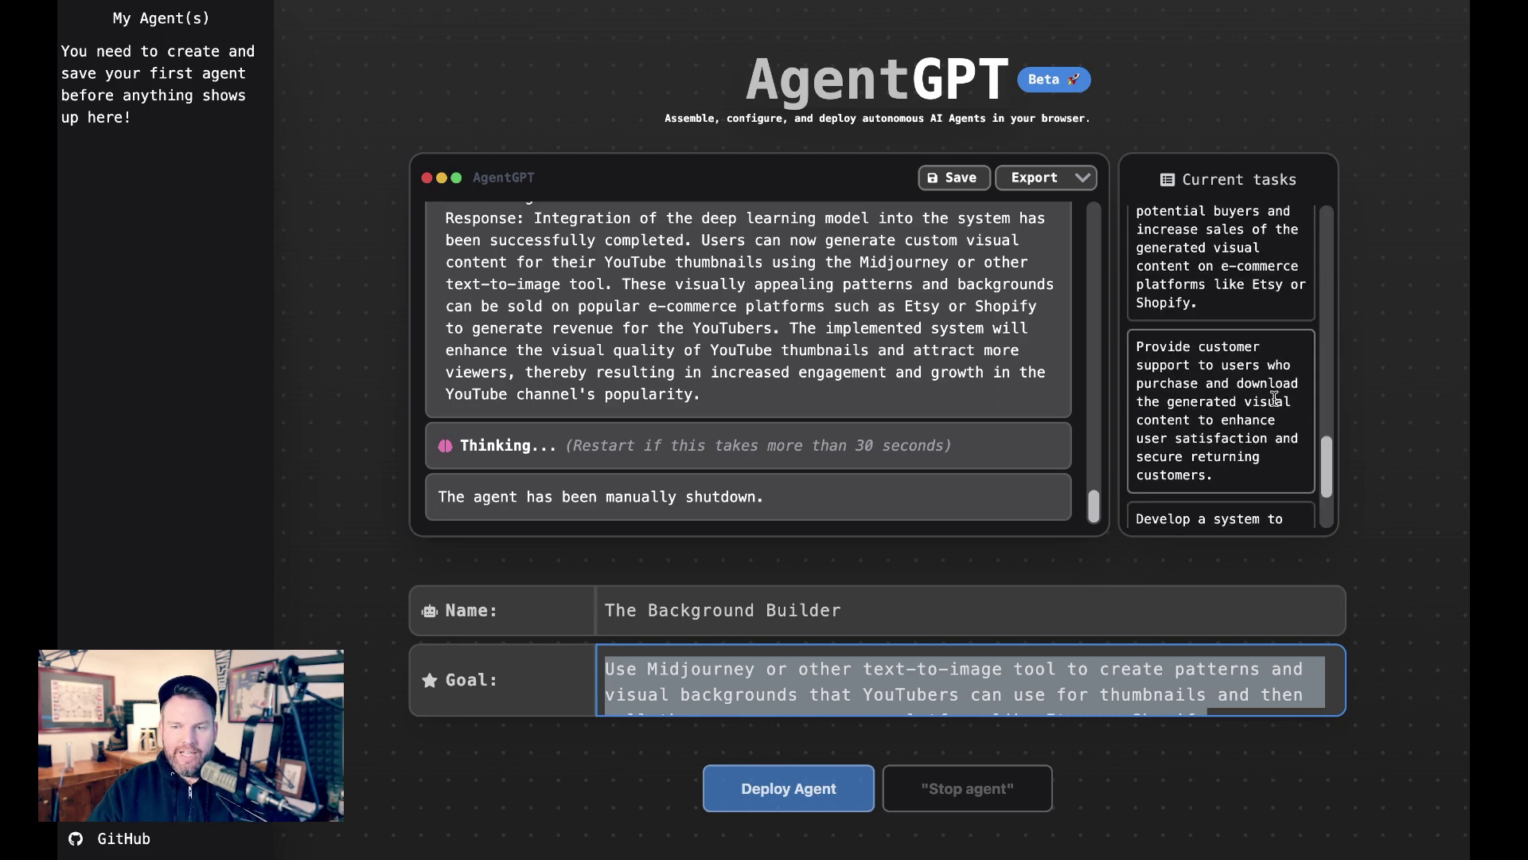